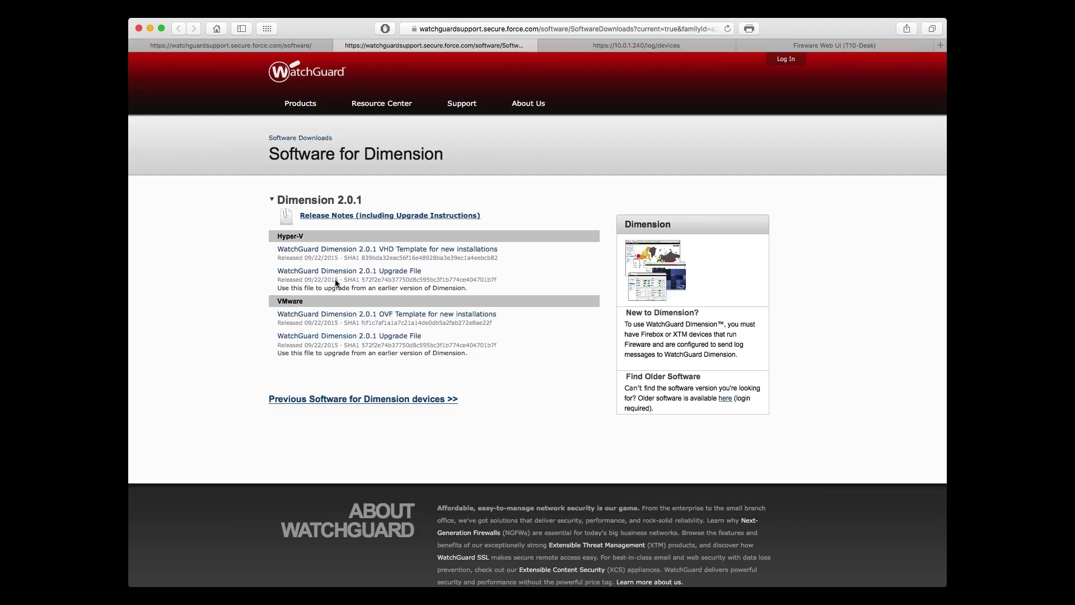
Step: Close the Software for Dimension and Software Downloads tabs and bring up the user account menu
{"action": "left_click", "coordinate": [339, 45]}
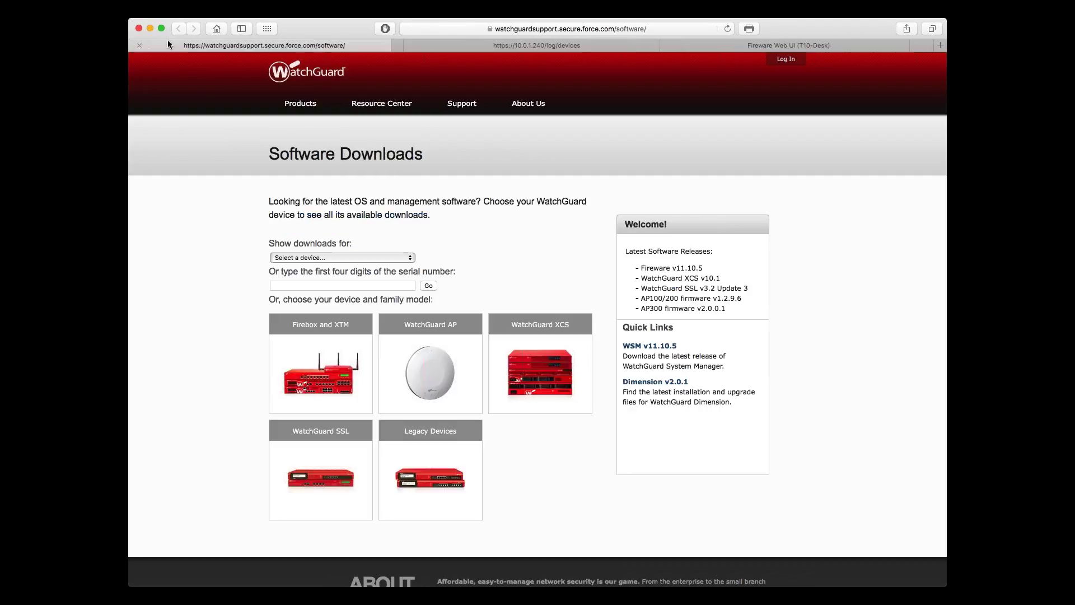
{"action": "left_click", "coordinate": [140, 45]}
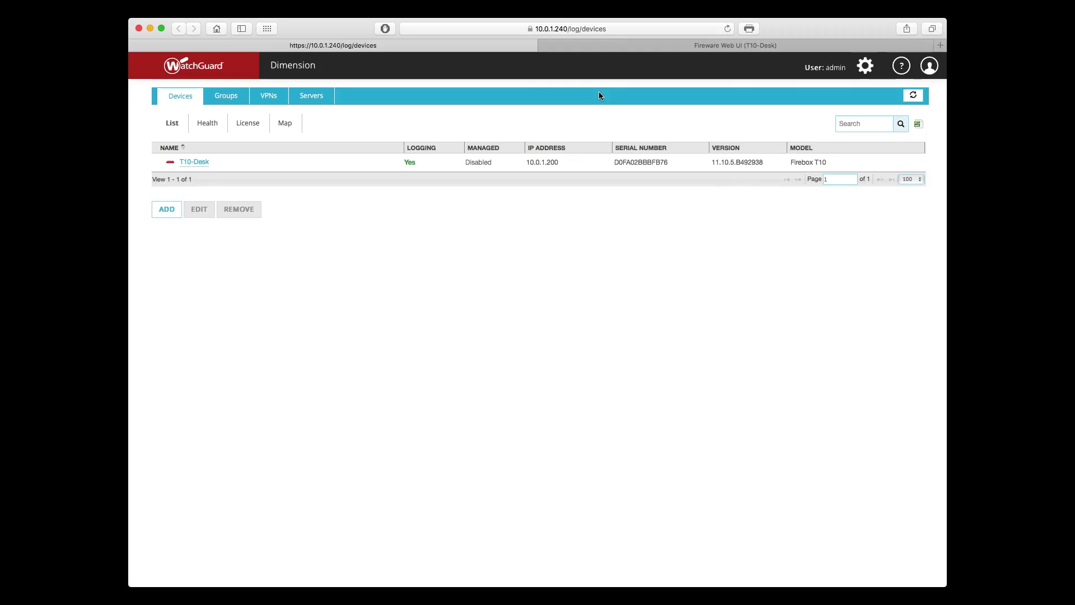
{"action": "left_click", "coordinate": [929, 66]}
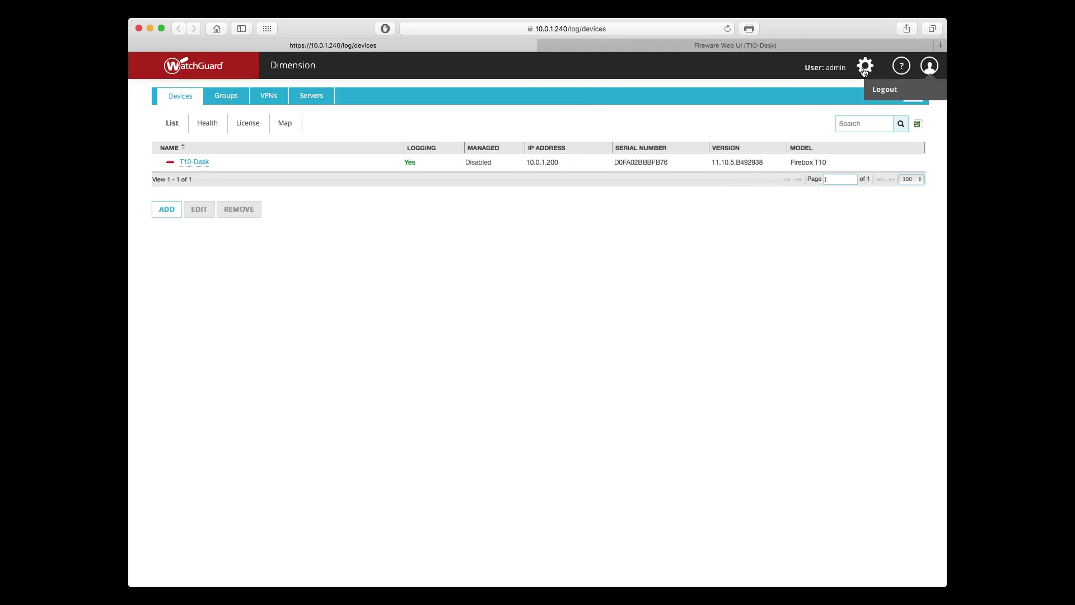
Step: Log out of Dimension and log back in with the autofilled credentials
{"action": "left_click", "coordinate": [885, 89]}
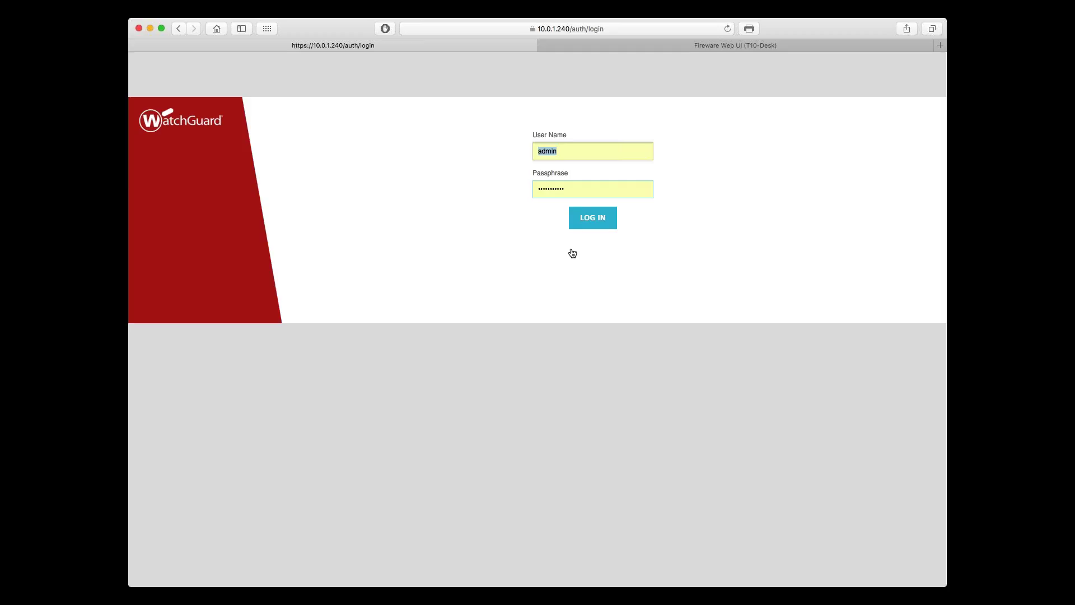
{"action": "left_click", "coordinate": [589, 221]}
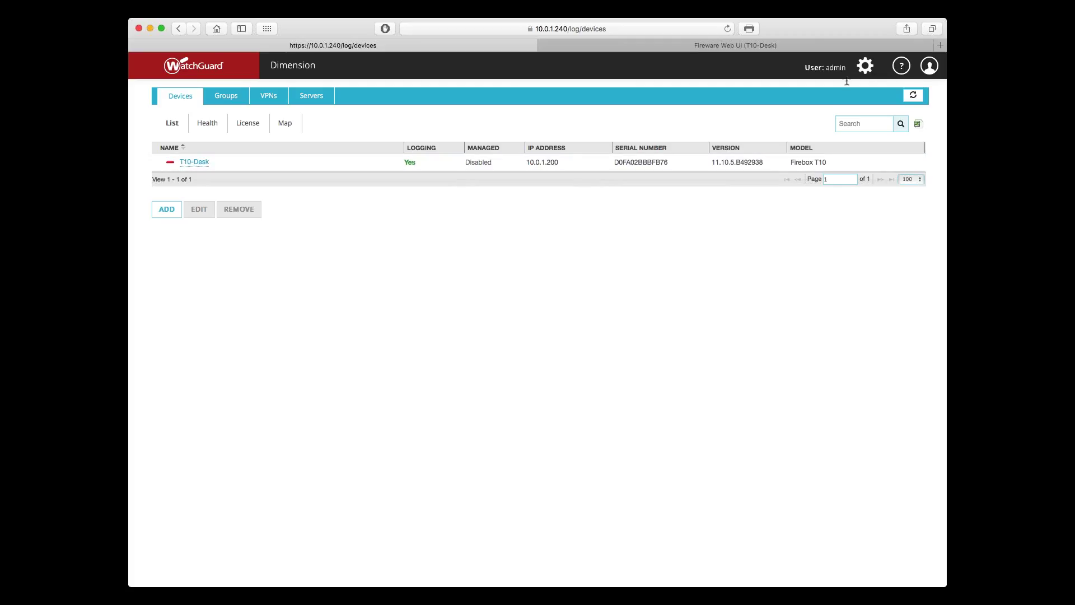
Step: Once the device list with T10-Desk has loaded, bring up the server settings menu
{"action": "left_click", "coordinate": [865, 66]}
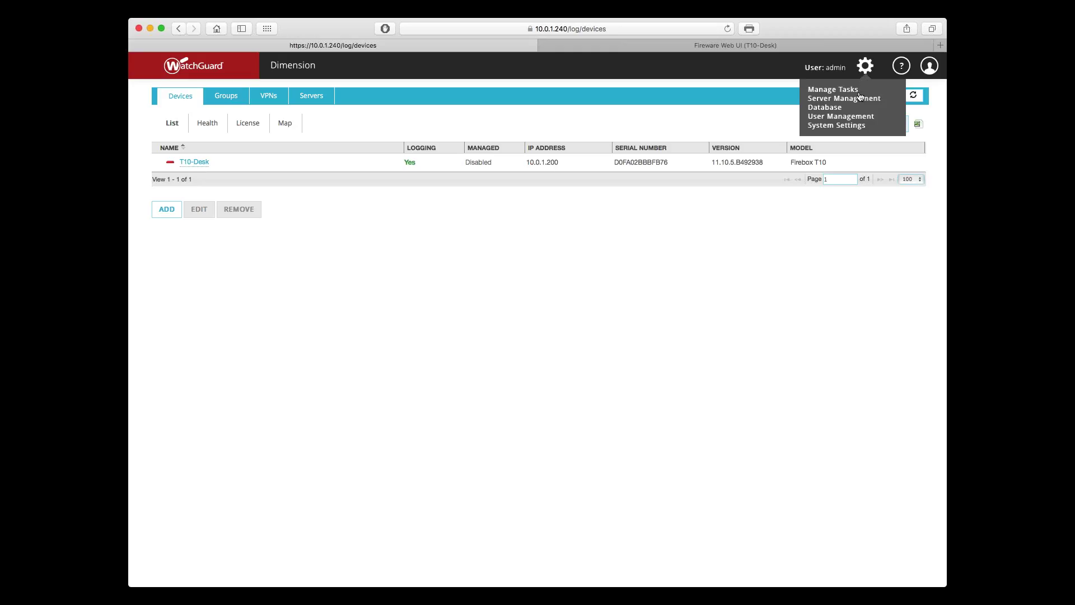
Step: Choose Database to view the built-in database status, 0.03GB of 39GB used
{"action": "left_click", "coordinate": [834, 109]}
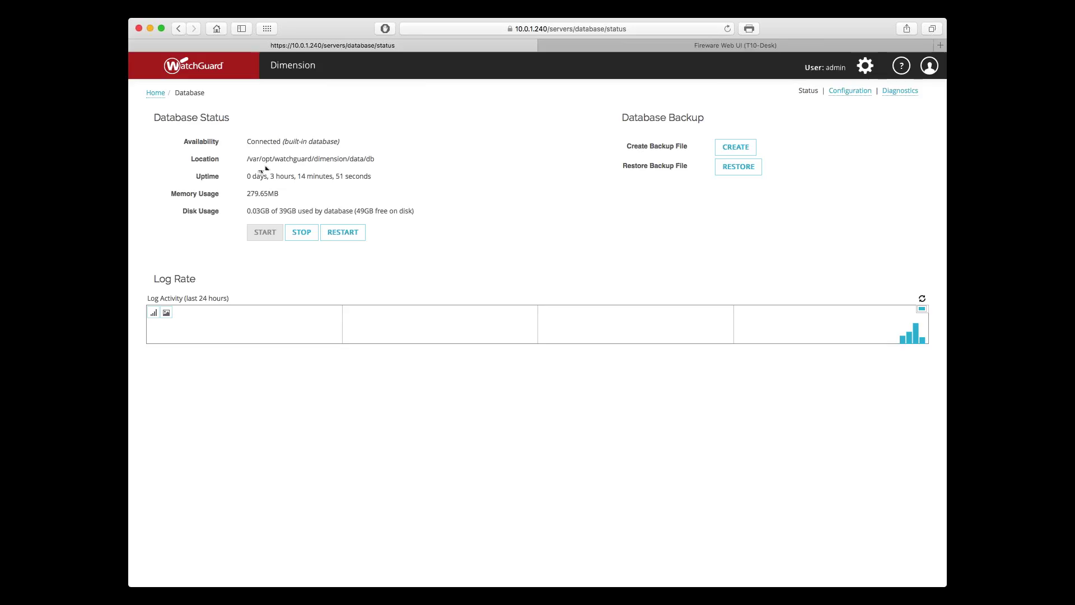
{"action": "left_click_drag", "start_coordinate": [247, 160], "coordinate": [375, 159]}
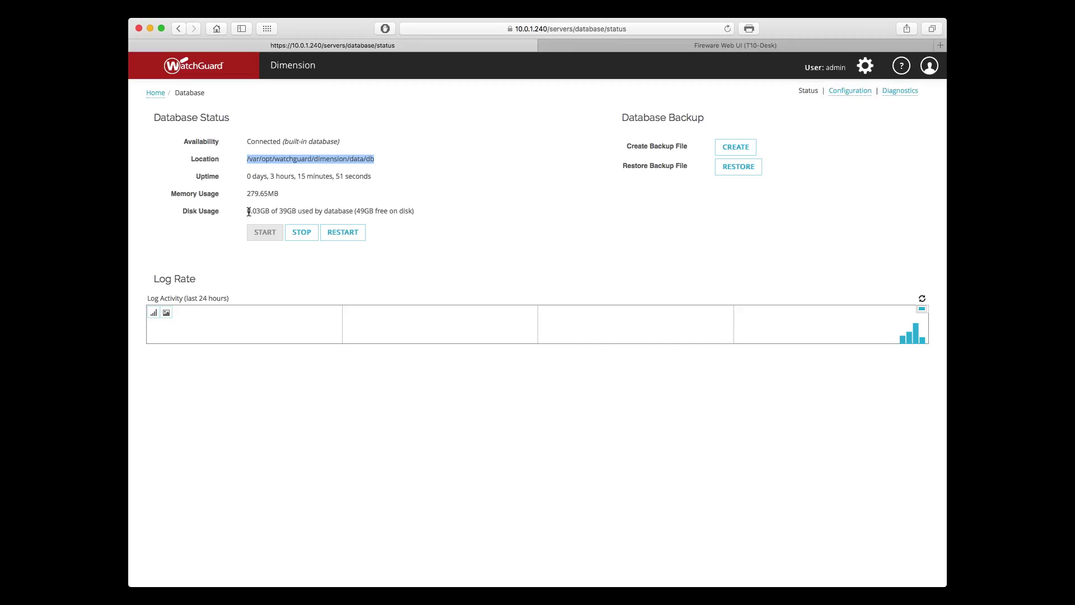
{"action": "left_click_drag", "start_coordinate": [248, 212], "coordinate": [373, 212]}
{"action": "left_click", "coordinate": [365, 214]}
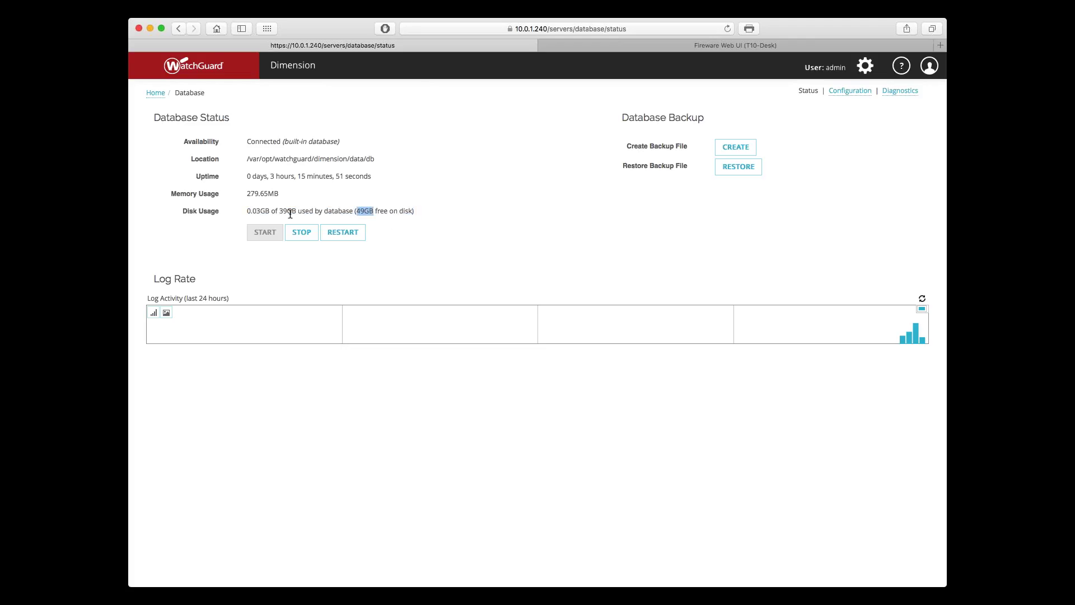
{"action": "left_click", "coordinate": [250, 212]}
Step: Unlock the database configuration and select External PostgreSQL as the log database location
{"action": "left_click", "coordinate": [846, 92]}
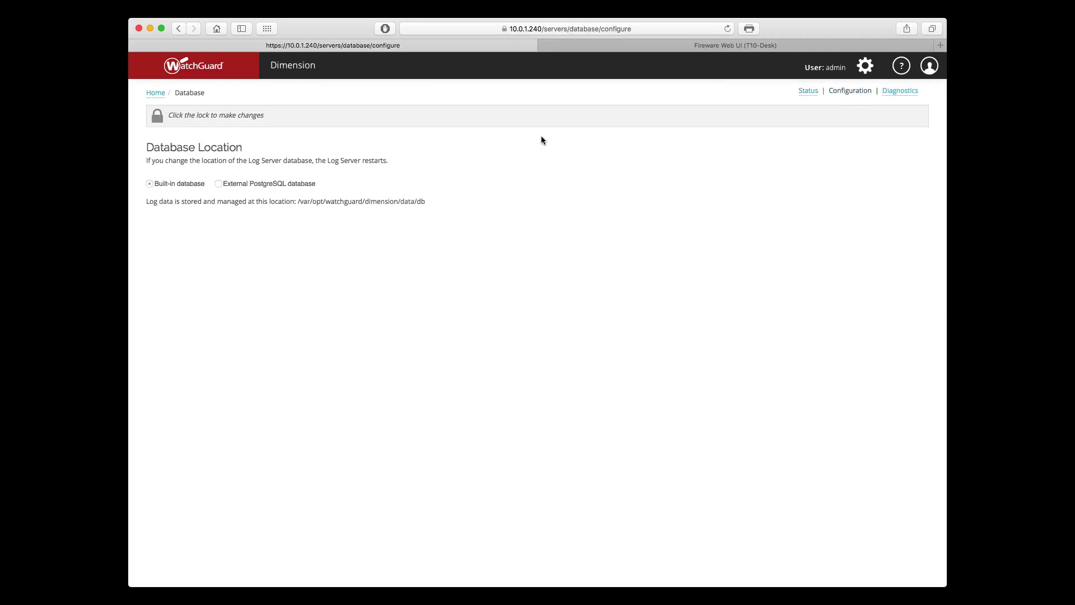
{"action": "left_click", "coordinate": [170, 121]}
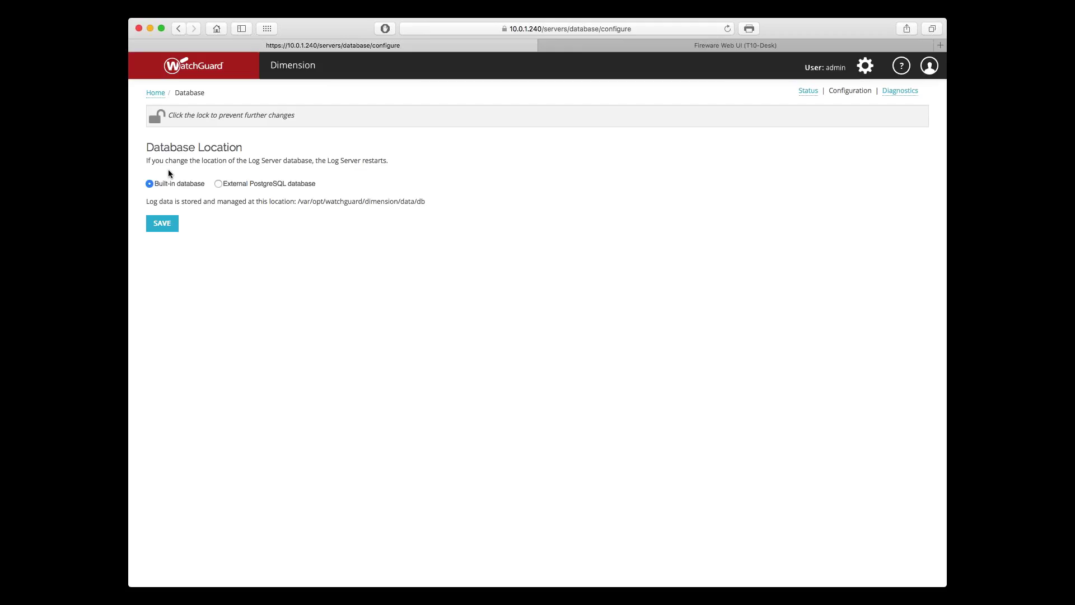
{"action": "left_click", "coordinate": [220, 186]}
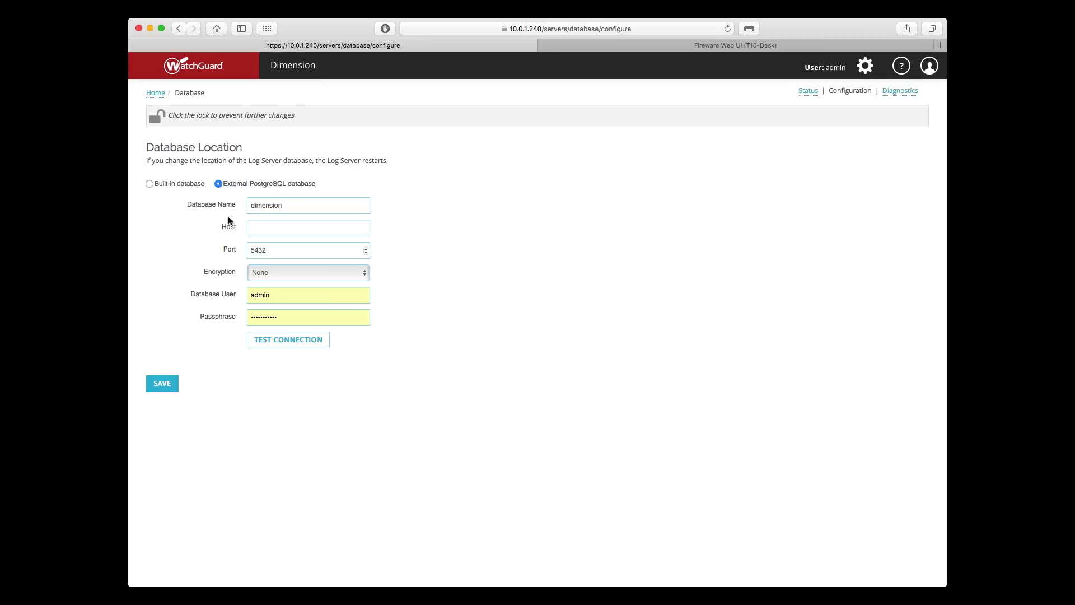
Step: Check the external Database Name and Host fields, then revert to the Built-in database
{"action": "left_click", "coordinate": [259, 206]}
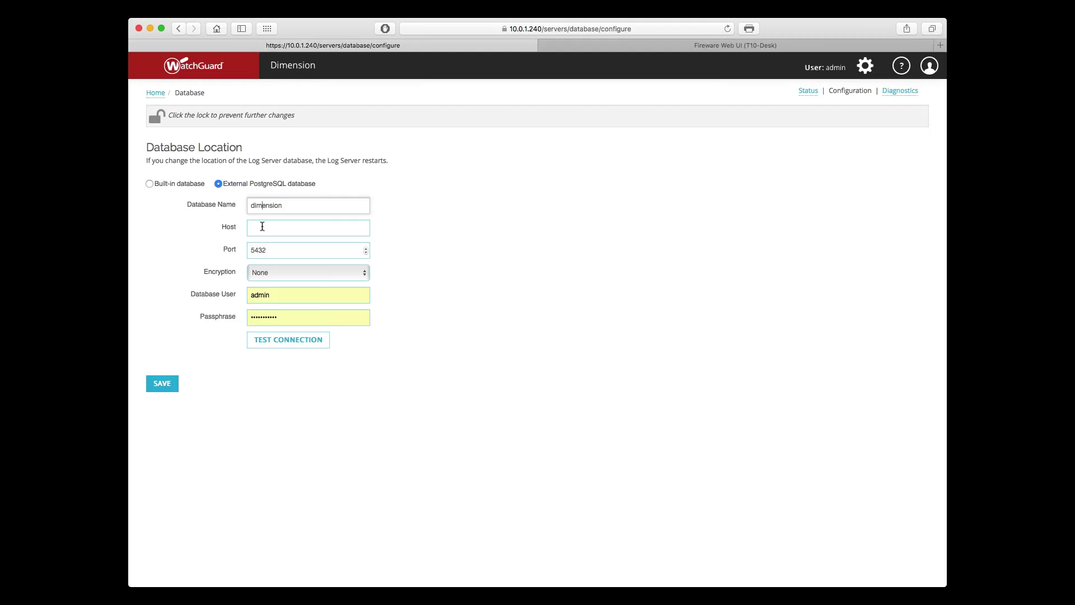
{"action": "left_click", "coordinate": [262, 226]}
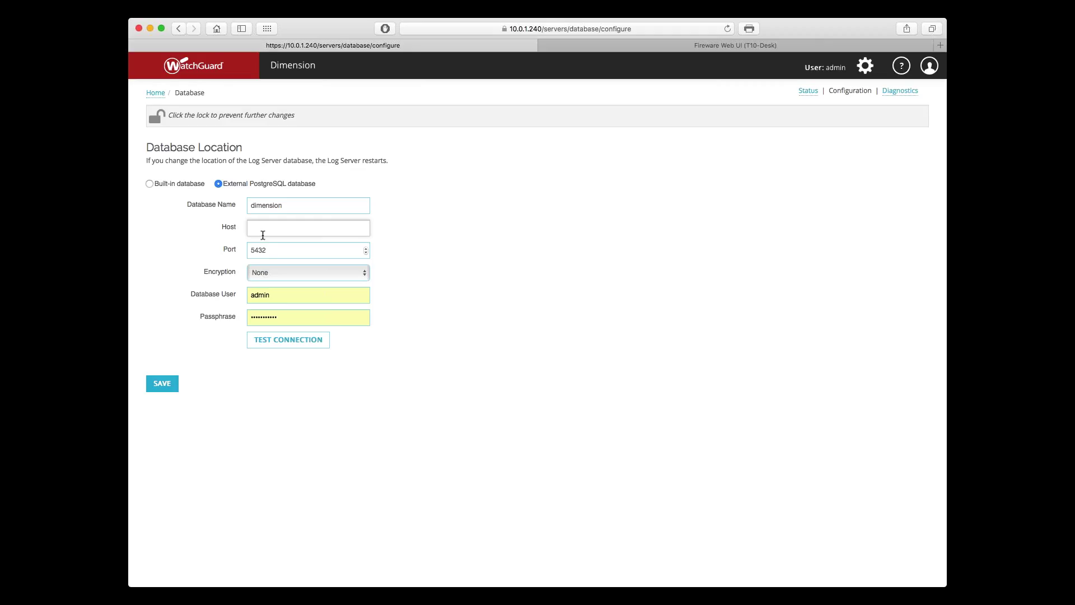
{"action": "left_click", "coordinate": [149, 184]}
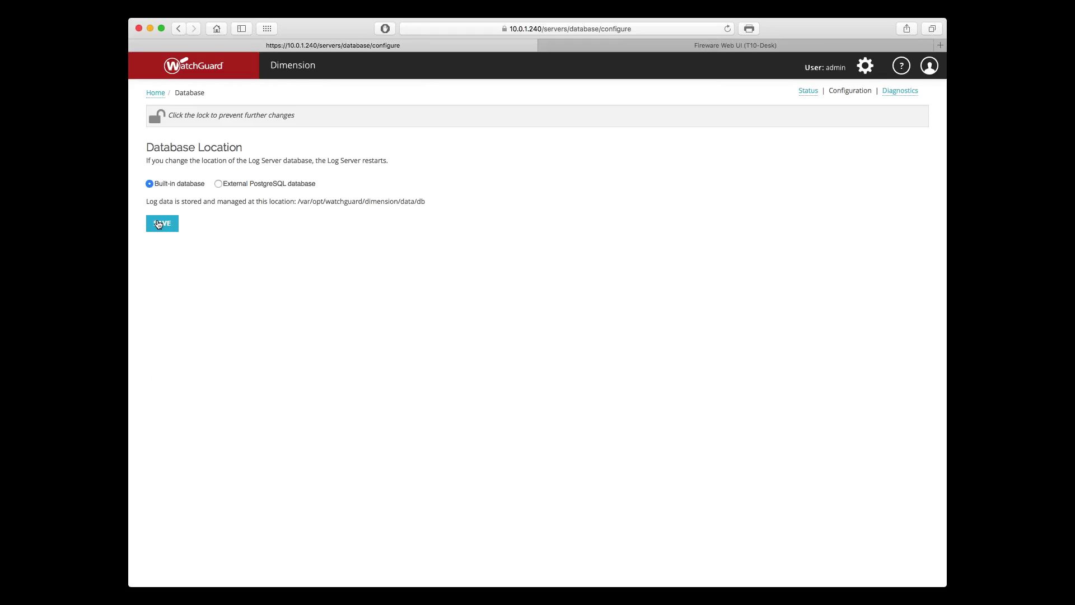
Step: Save the Built-in database location setting
{"action": "left_click", "coordinate": [158, 224]}
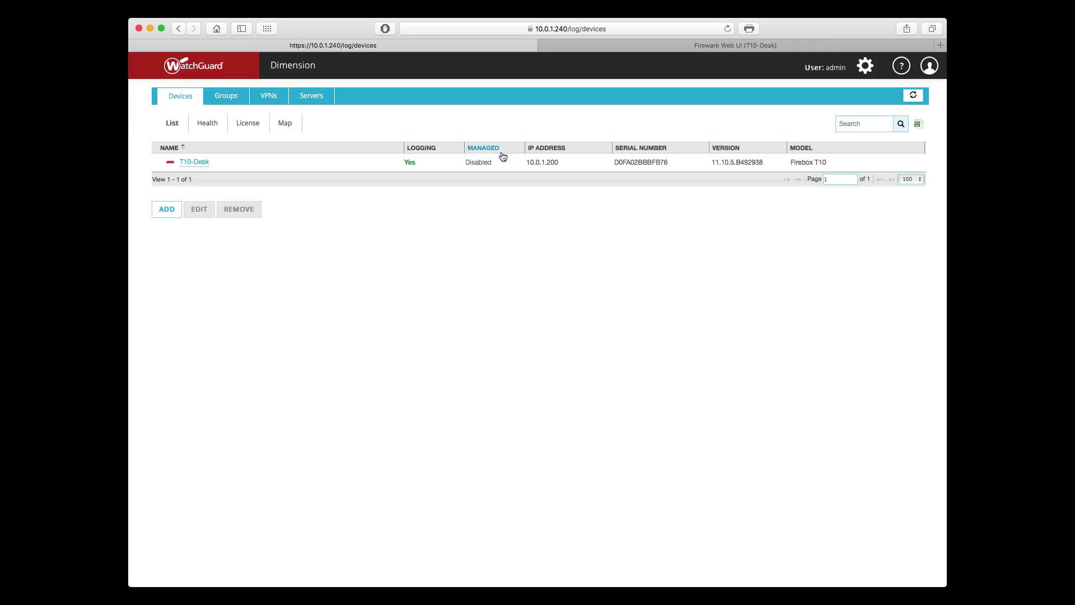
Step: Go to System Settings from the gear menu and highlight the Current Time value
{"action": "left_click", "coordinate": [865, 66]}
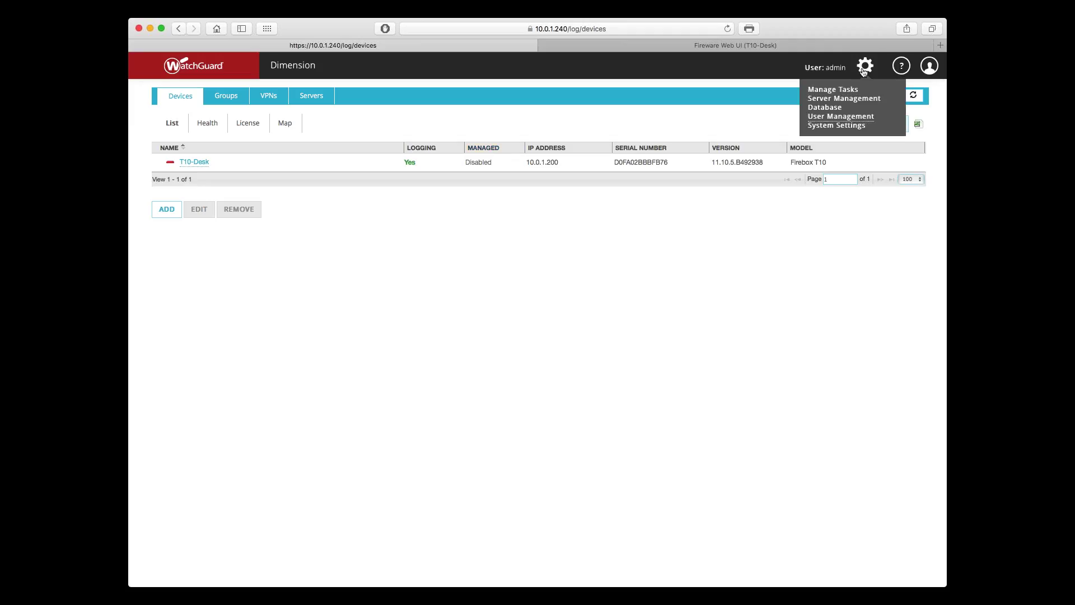
{"action": "left_click", "coordinate": [842, 125]}
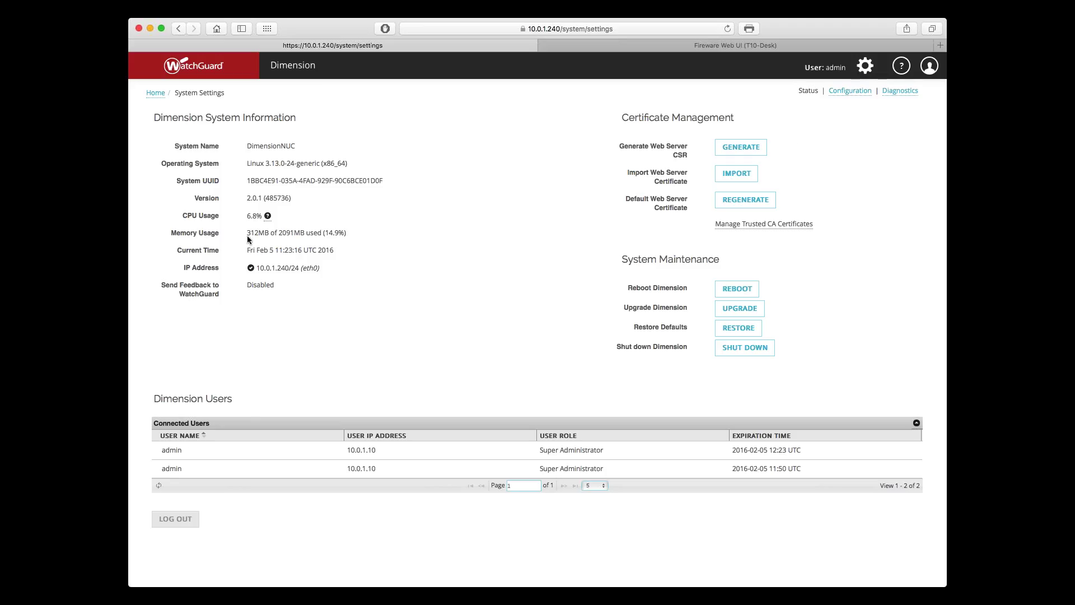
{"action": "left_click_drag", "start_coordinate": [246, 250], "coordinate": [338, 250]}
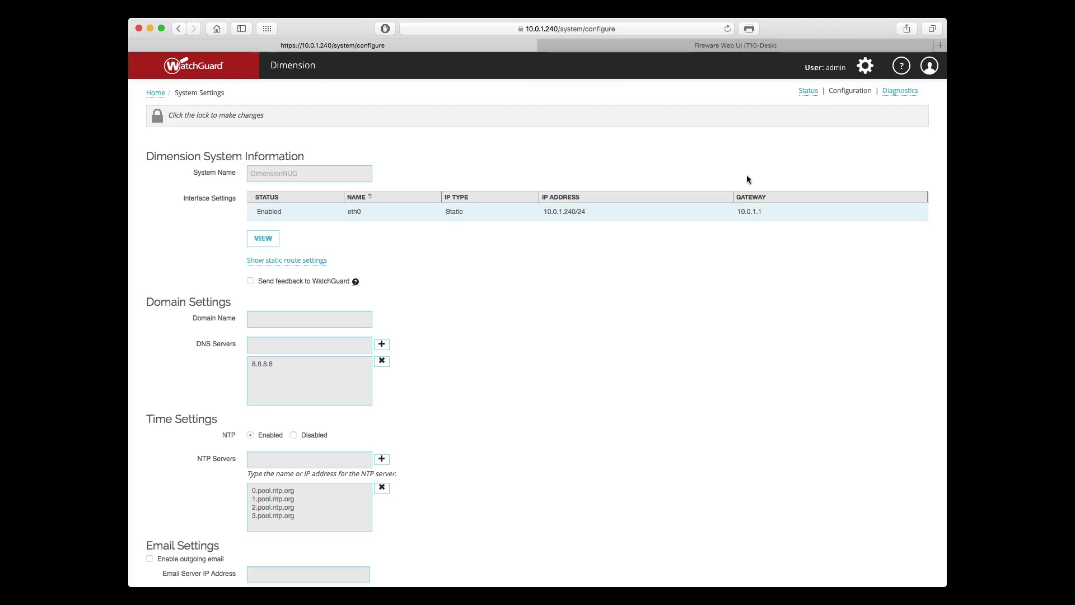
{"action": "scroll", "coordinate": [747, 179], "scroll_direction": "down", "scroll_amount": 3}
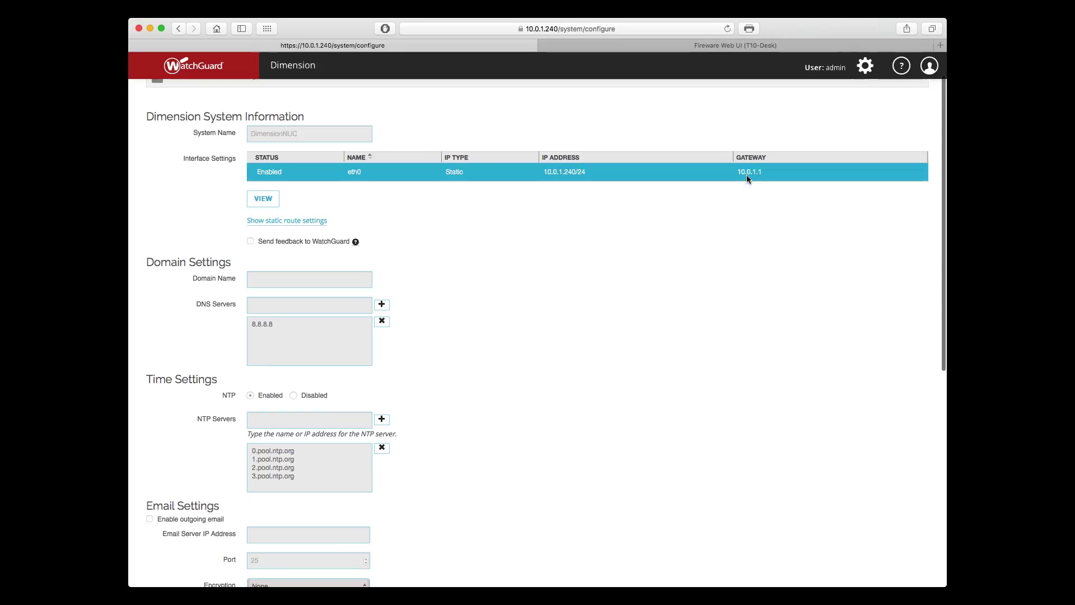
{"action": "scroll", "coordinate": [747, 179], "scroll_direction": "down", "scroll_amount": 5}
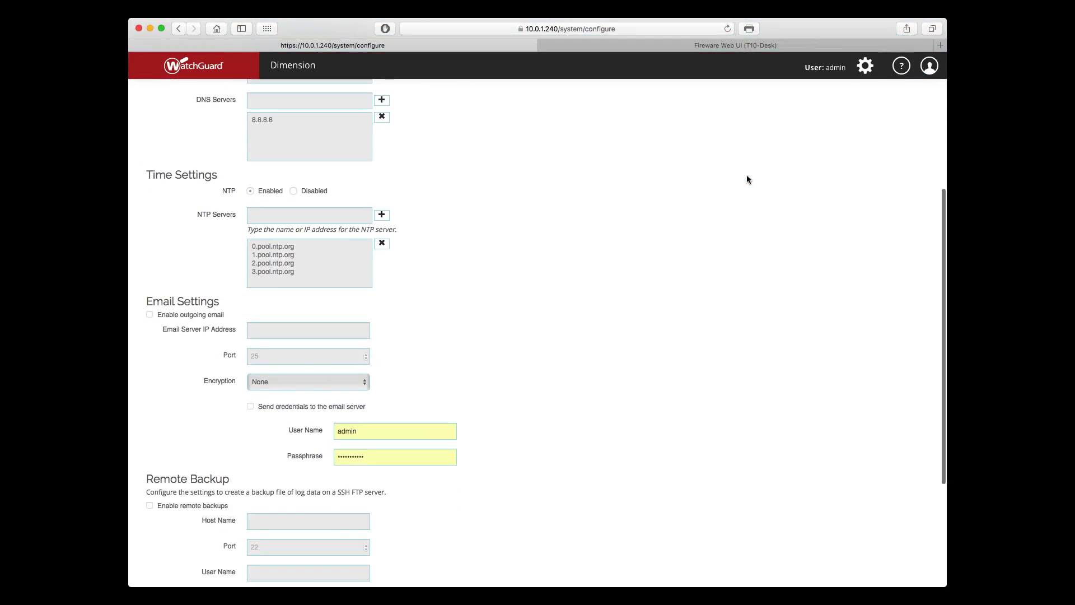
{"action": "scroll", "coordinate": [747, 180], "scroll_direction": "down", "scroll_amount": 3}
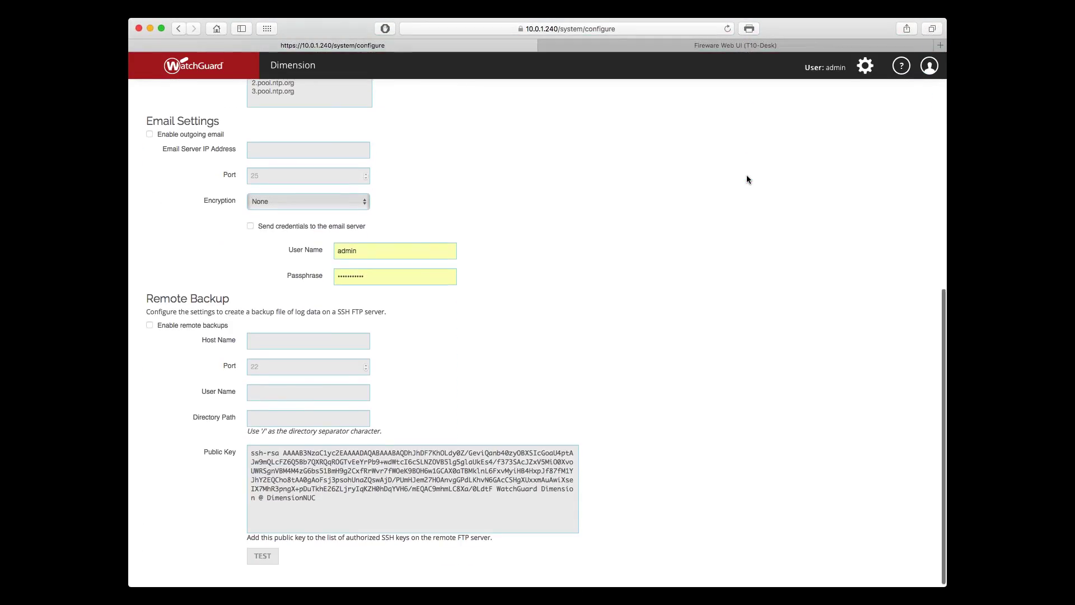
{"action": "scroll", "coordinate": [747, 179], "scroll_direction": "up", "scroll_amount": 2}
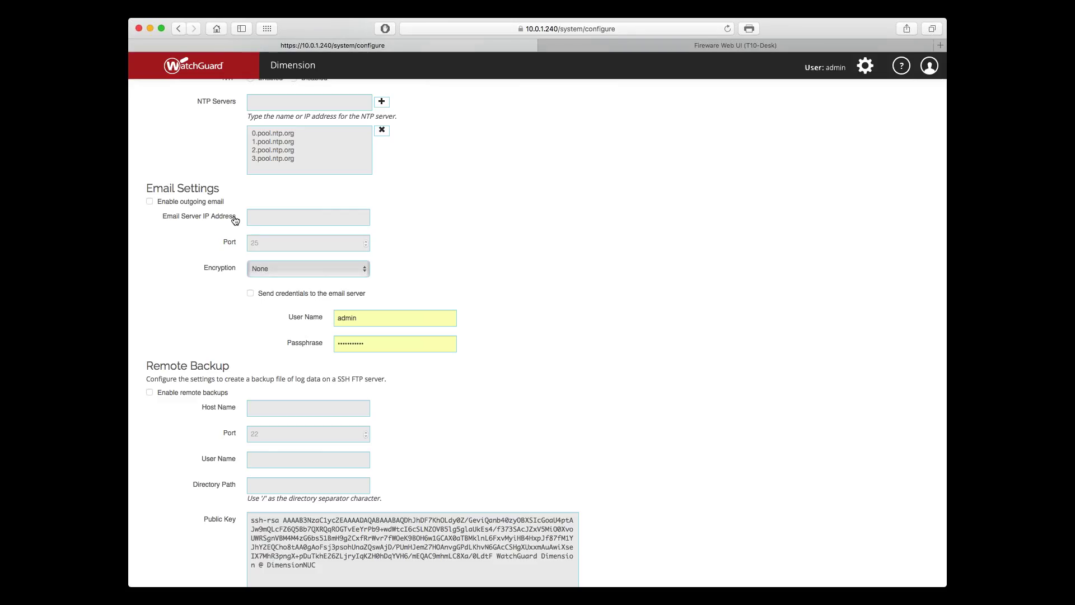
{"action": "scroll", "coordinate": [234, 220], "scroll_direction": "up", "scroll_amount": 6}
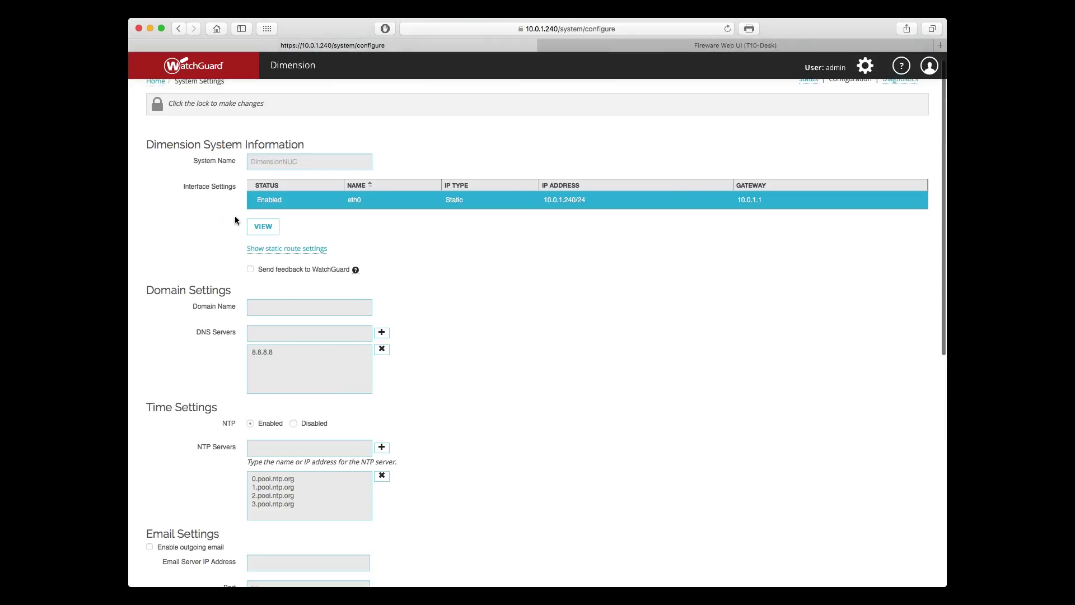
Step: Go to the Server Management status page from the settings menu
{"action": "scroll", "coordinate": [234, 219], "scroll_direction": "up", "scroll_amount": 1}
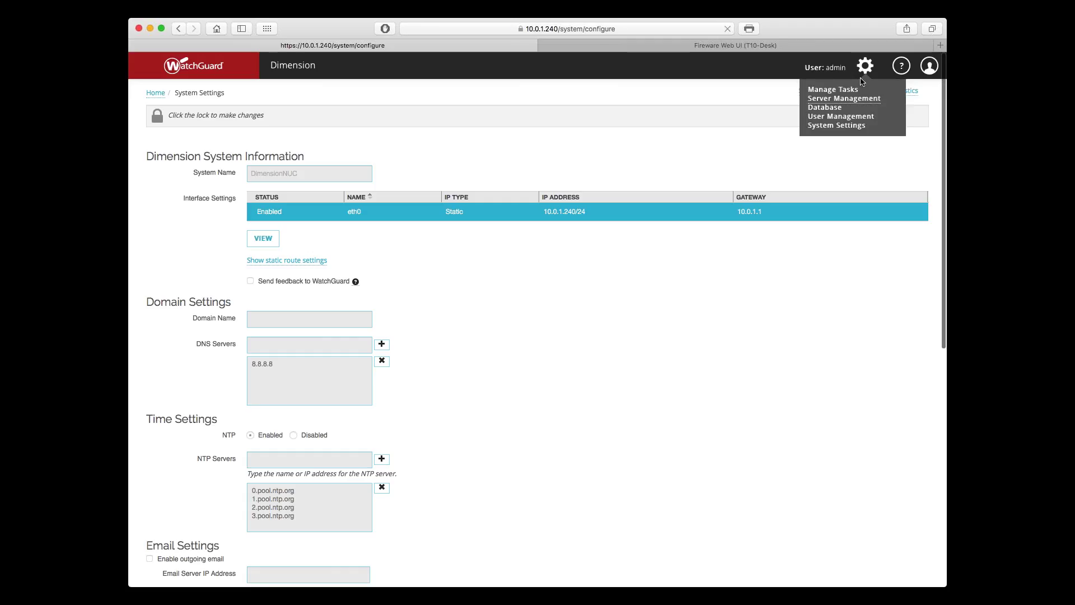
{"action": "left_click", "coordinate": [854, 99]}
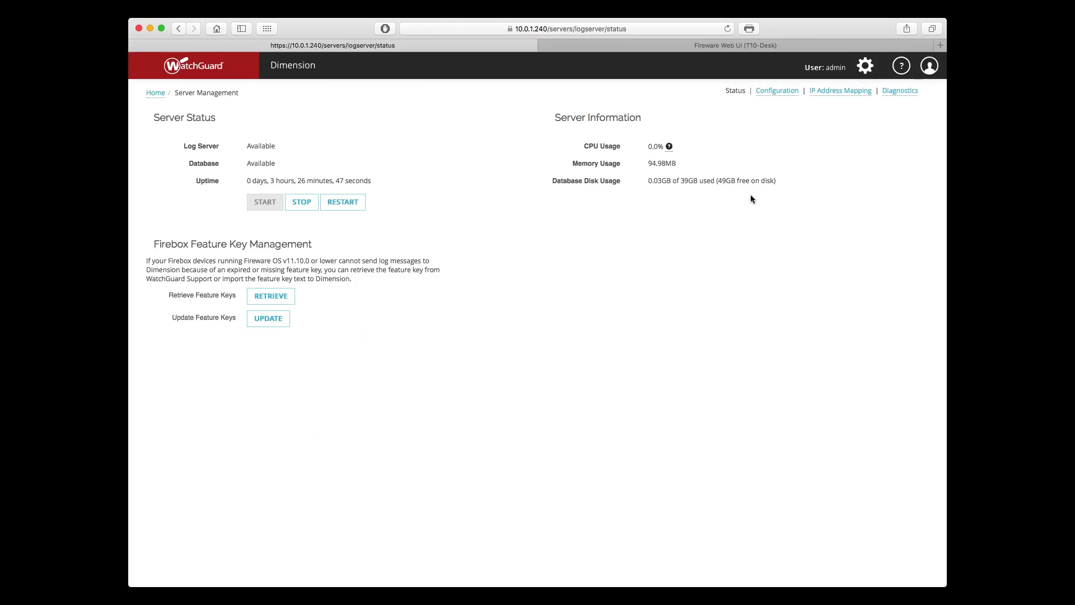
{"action": "left_click", "coordinate": [818, 93]}
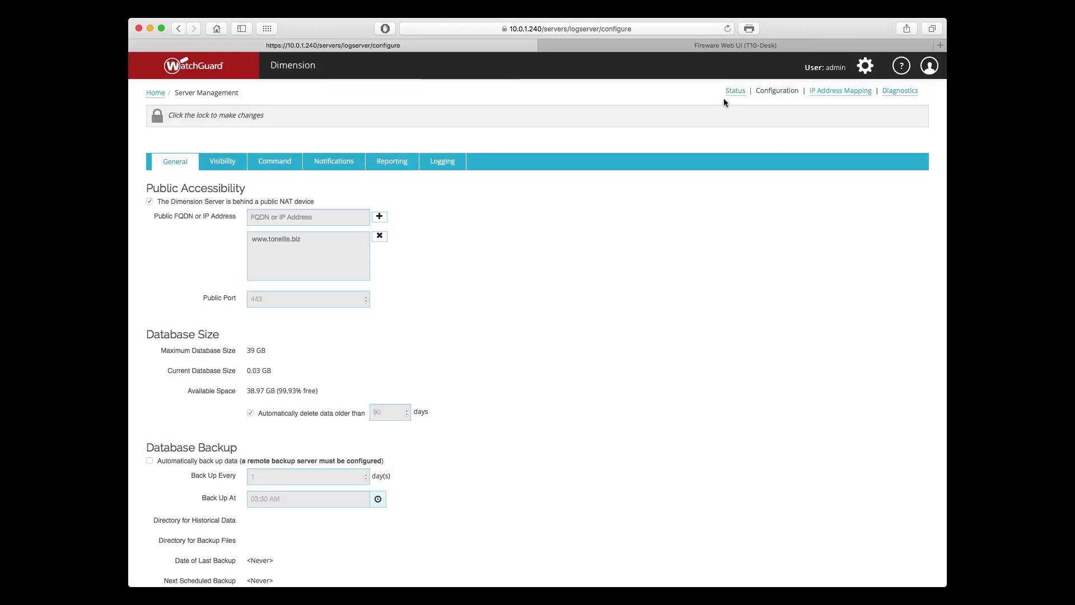
{"action": "left_click", "coordinate": [733, 93]}
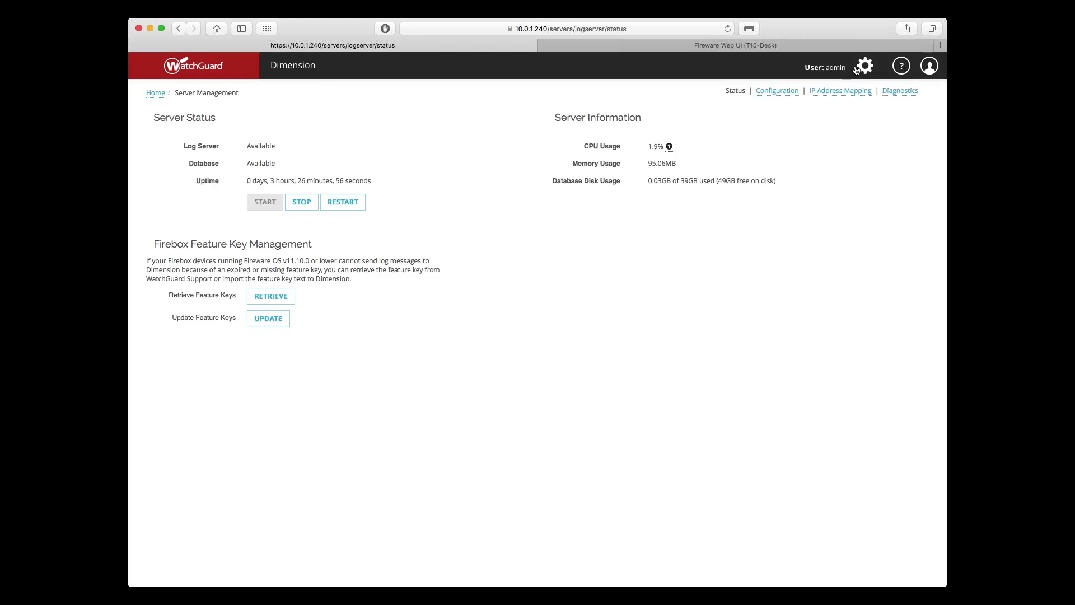
{"action": "left_click", "coordinate": [856, 68]}
Step: View IP Address Mapping and highlight the Dynamic IP Address Resolution heading
{"action": "left_click", "coordinate": [815, 93]}
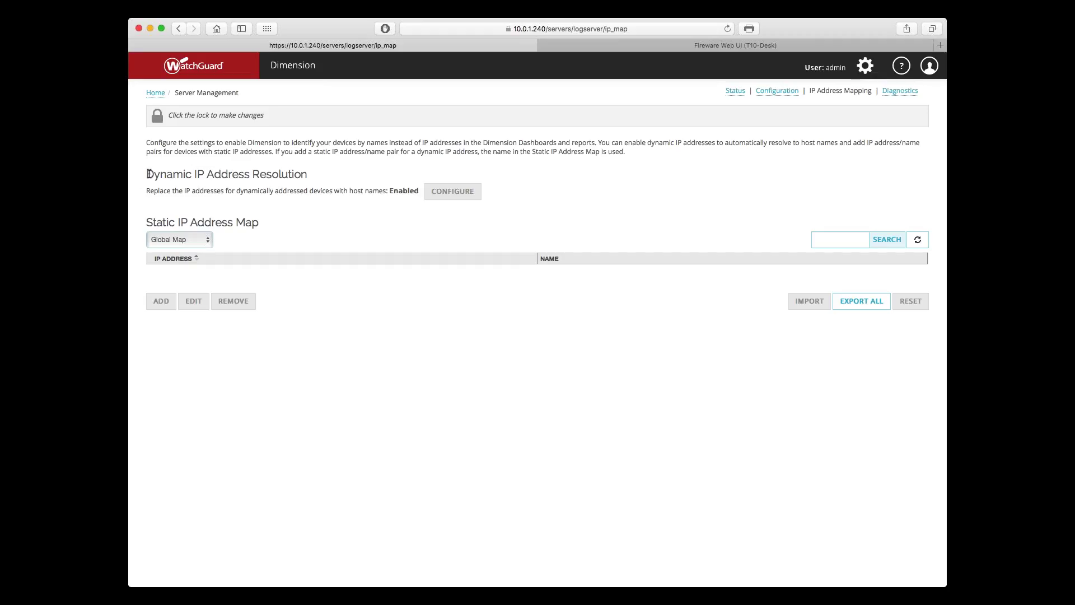
{"action": "left_click_drag", "start_coordinate": [149, 174], "coordinate": [309, 177]}
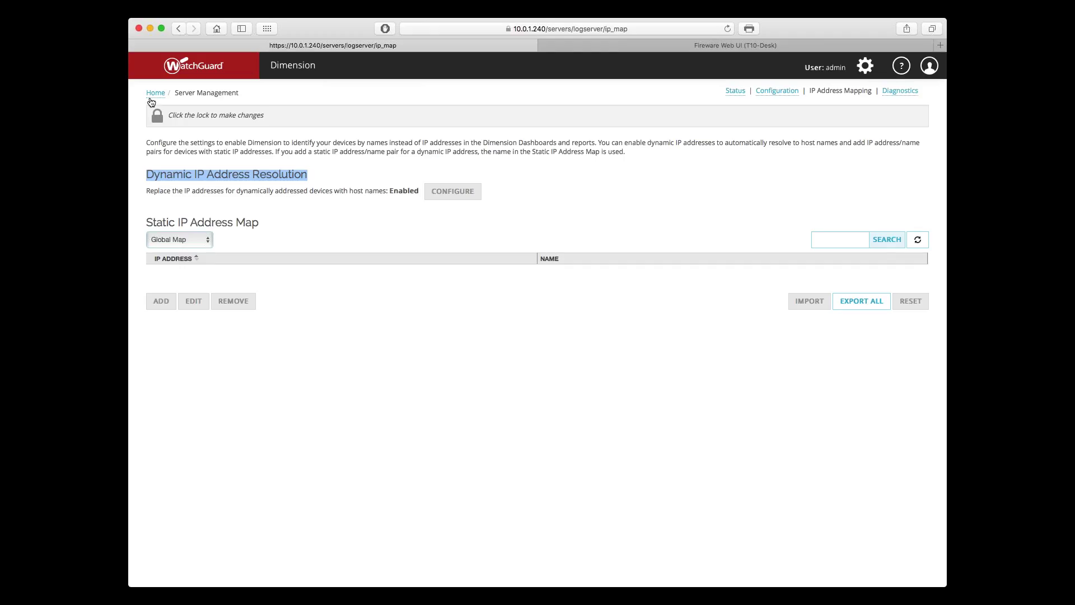
Step: Return to the Home Devices list and select the T10-Desk Firebox T10 at 10.0.1.200
{"action": "left_click", "coordinate": [154, 94]}
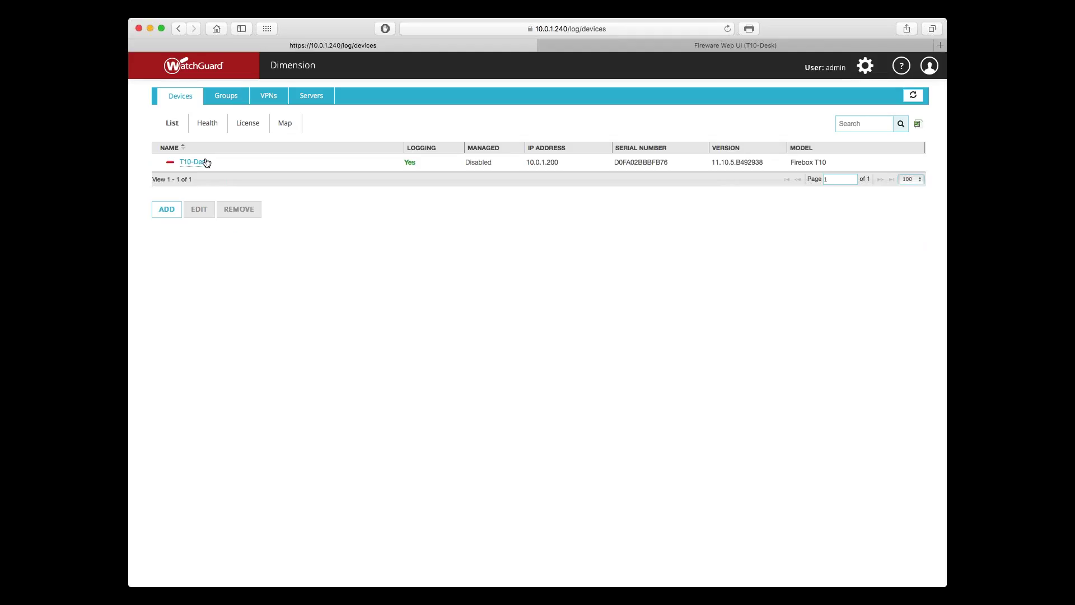
{"action": "left_click", "coordinate": [205, 162]}
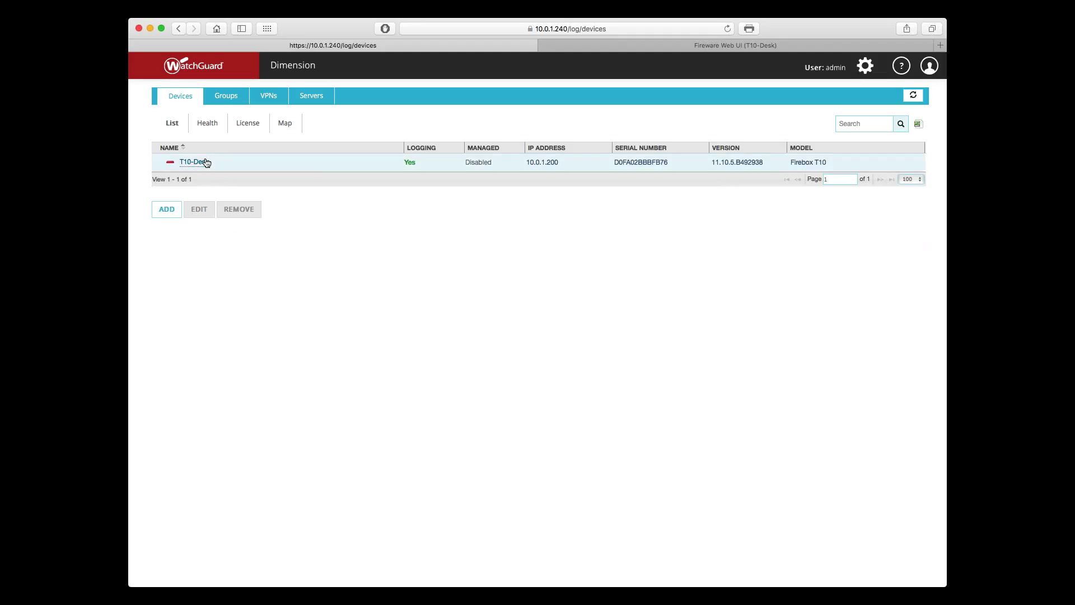
Step: Open T10-Desk and view its Device Summary: Firebox T10, version 11.10.5.B492938
{"action": "left_click", "coordinate": [205, 162]}
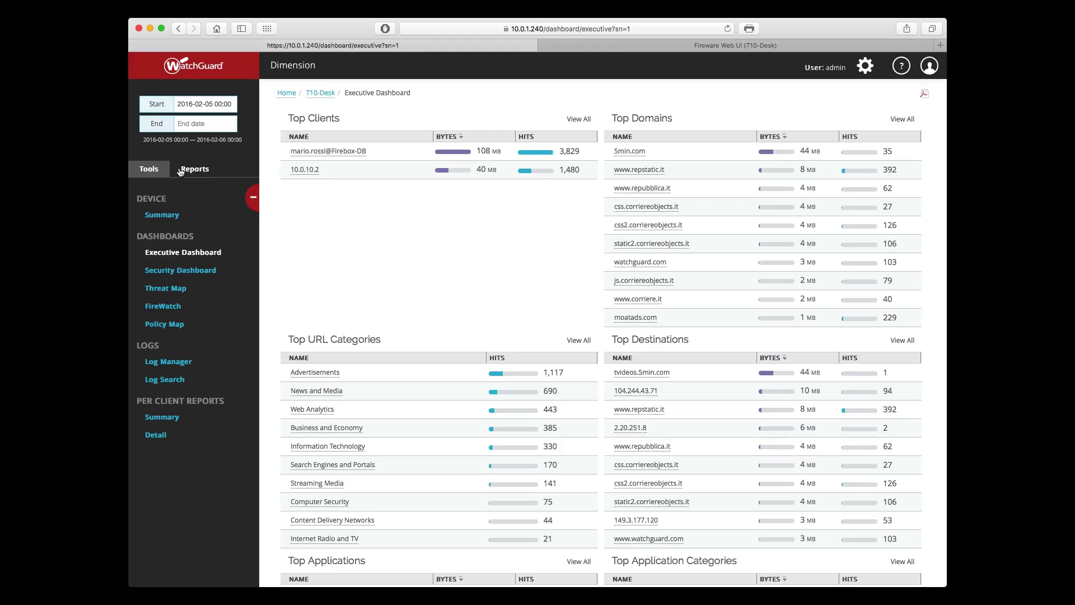
{"action": "left_click", "coordinate": [160, 217]}
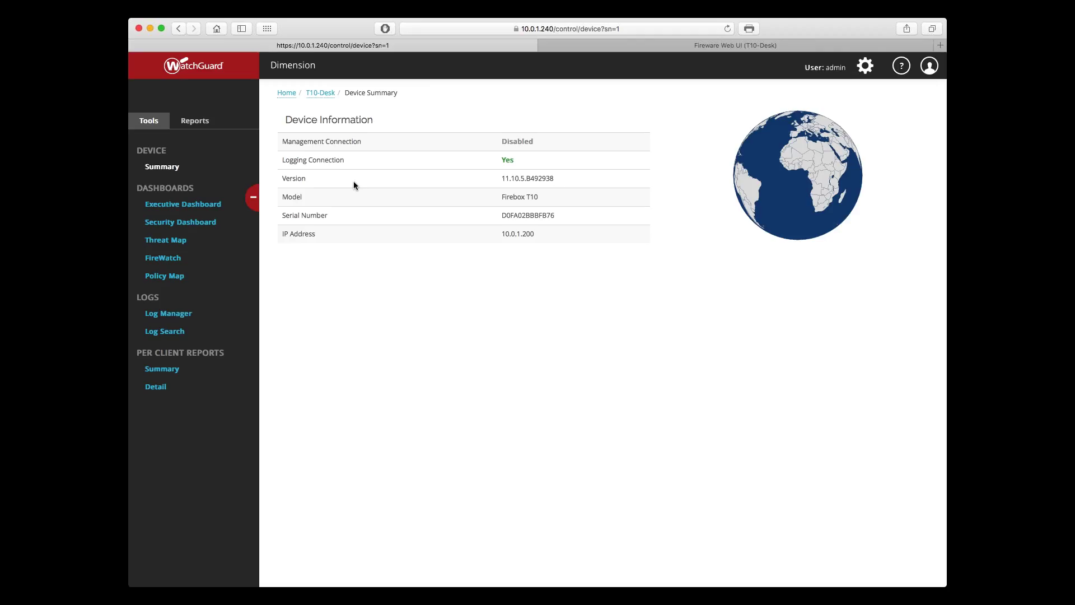
Step: Reopen T10-Desk's Executive Dashboard and show the report categories in the sidebar
{"action": "left_click", "coordinate": [212, 205]}
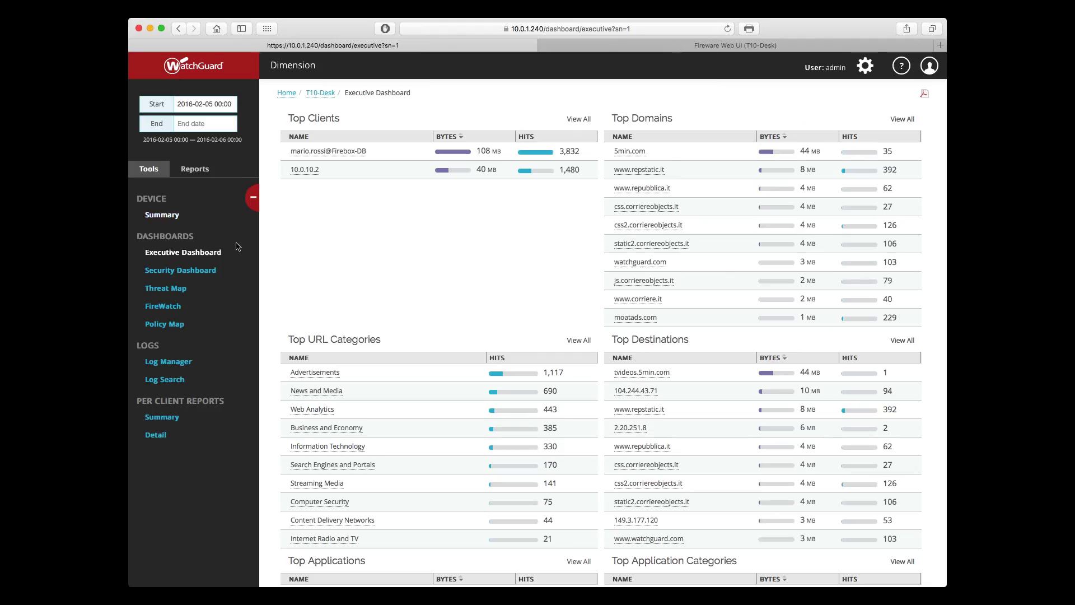
{"action": "left_click", "coordinate": [196, 169]}
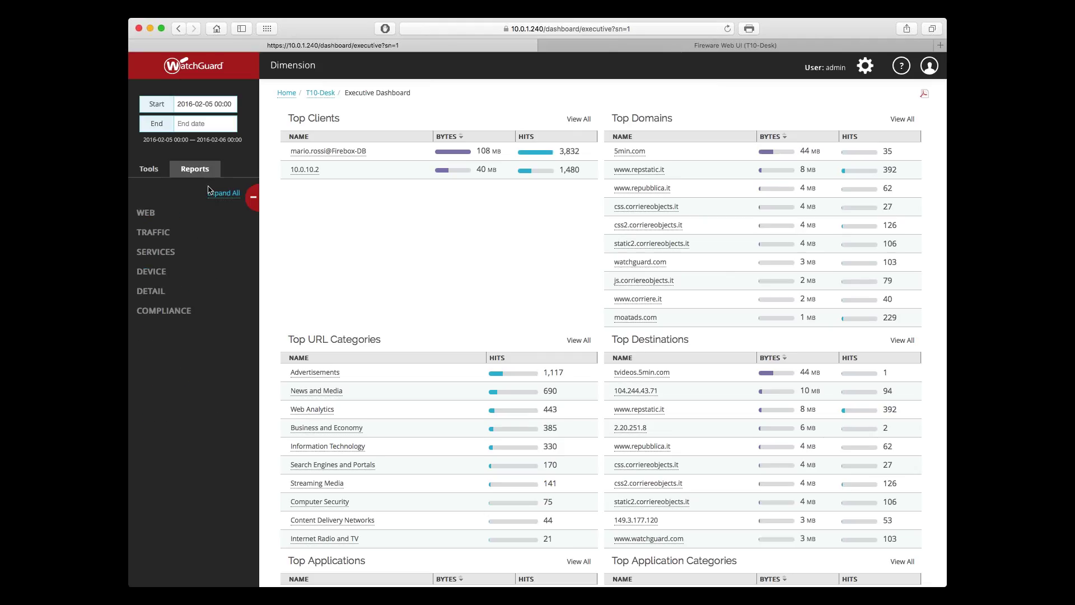
Step: Expand all report categories and scroll through the Web, Traffic, Services and Device reports
{"action": "left_click", "coordinate": [212, 194]}
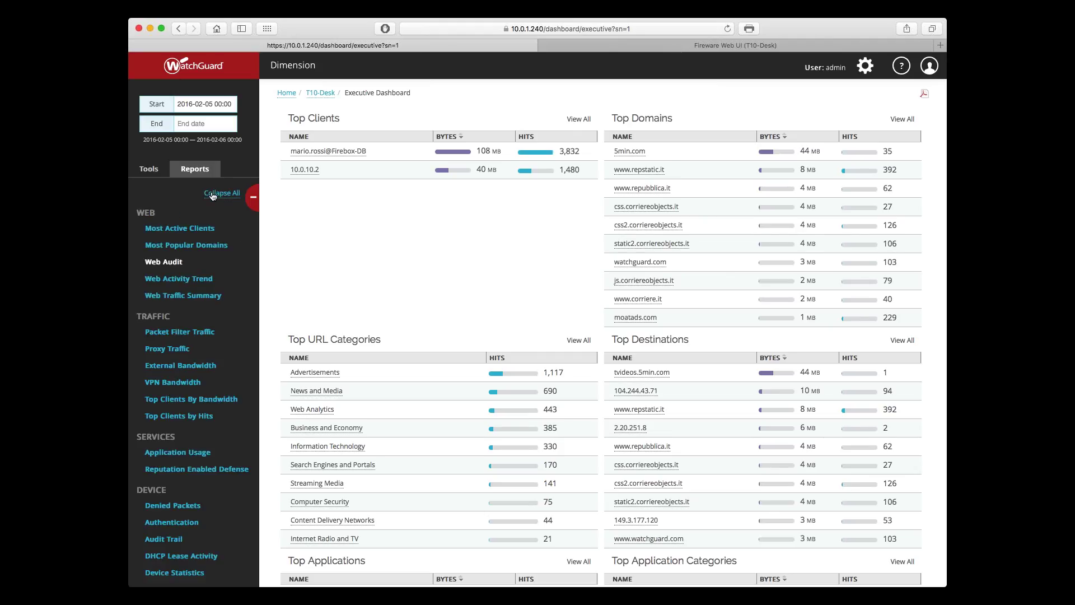
{"action": "scroll", "coordinate": [213, 195], "scroll_direction": "down", "scroll_amount": 5}
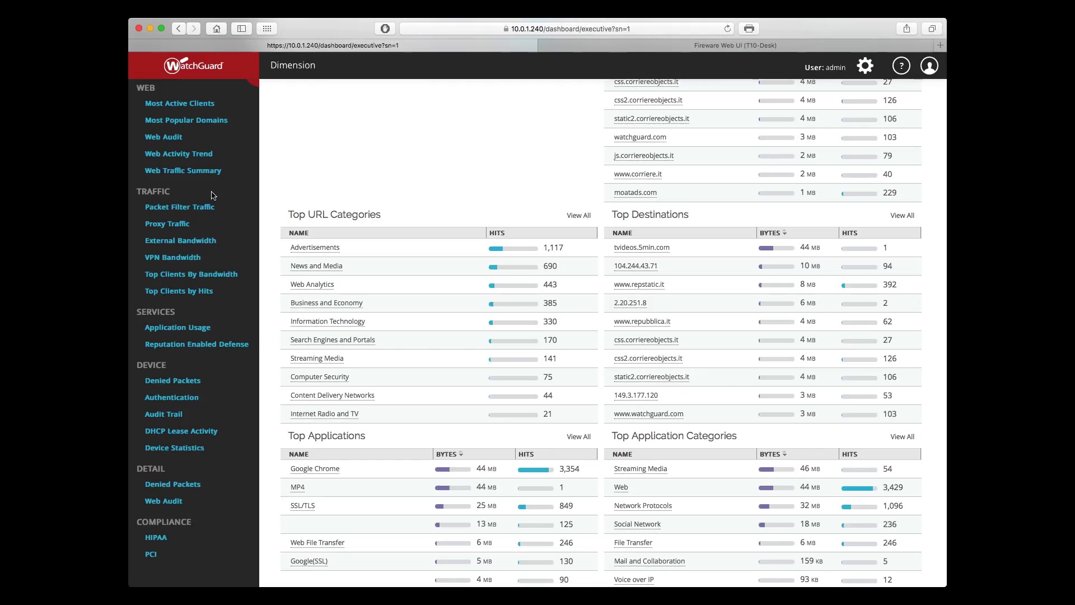
{"action": "scroll", "coordinate": [215, 257], "scroll_direction": "down", "scroll_amount": 1}
{"action": "scroll", "coordinate": [224, 274], "scroll_direction": "up", "scroll_amount": 3}
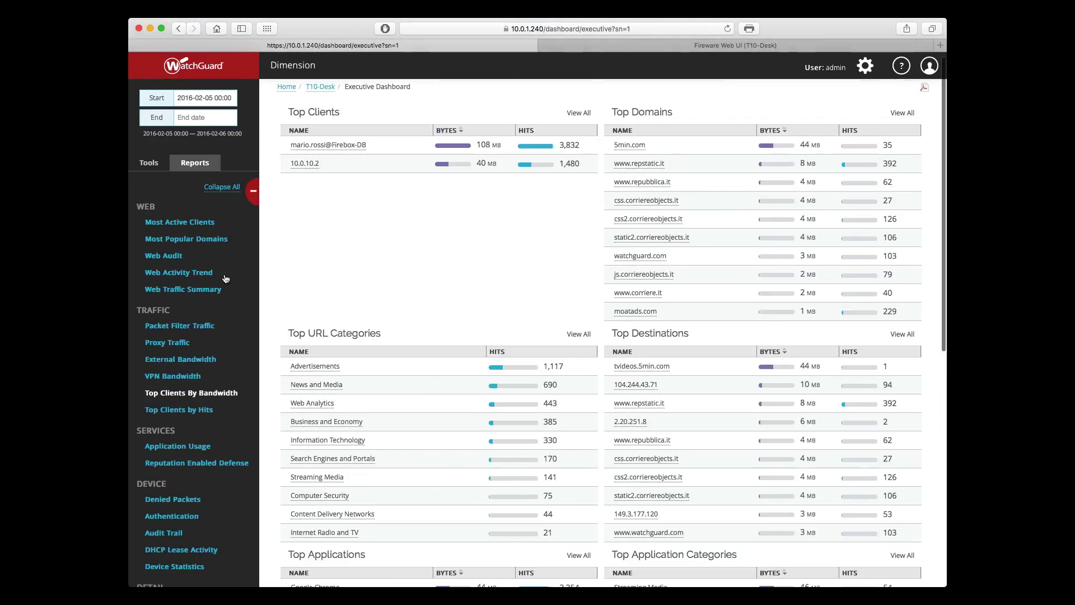
{"action": "scroll", "coordinate": [224, 277], "scroll_direction": "up", "scroll_amount": 1}
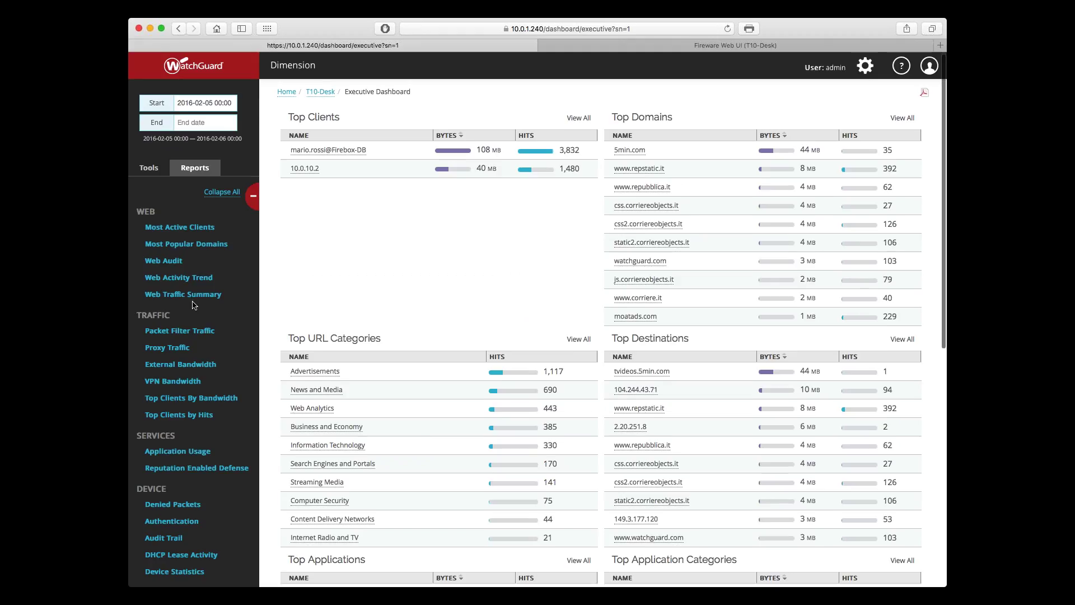
{"action": "scroll", "coordinate": [193, 305], "scroll_direction": "down", "scroll_amount": 1}
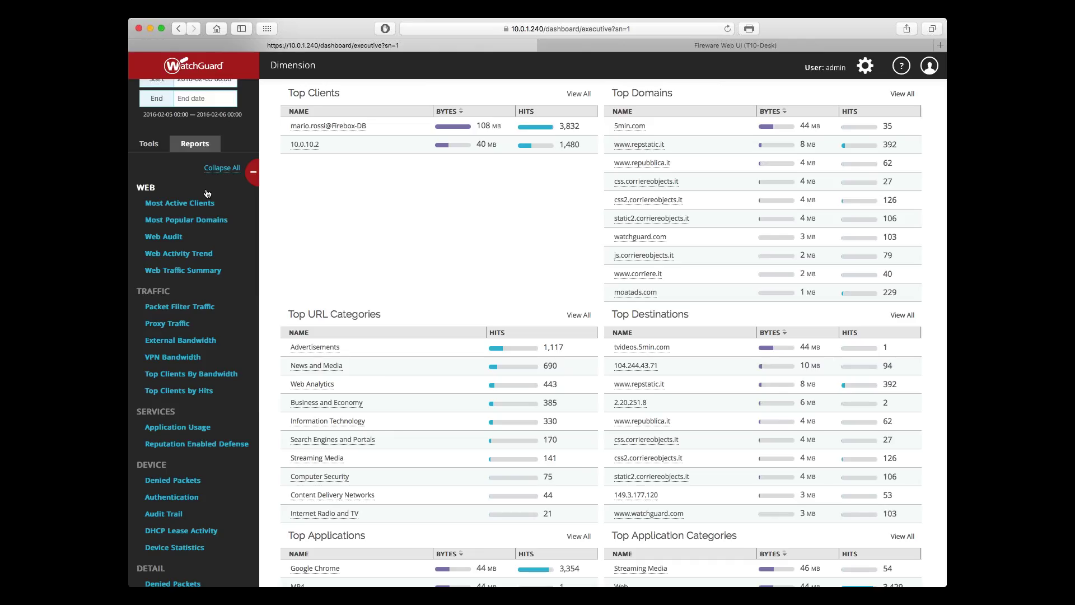
Step: Switch the sidebar to the Tools list with Device, Dashboards, Logs and Per Client Reports
{"action": "left_click", "coordinate": [157, 147]}
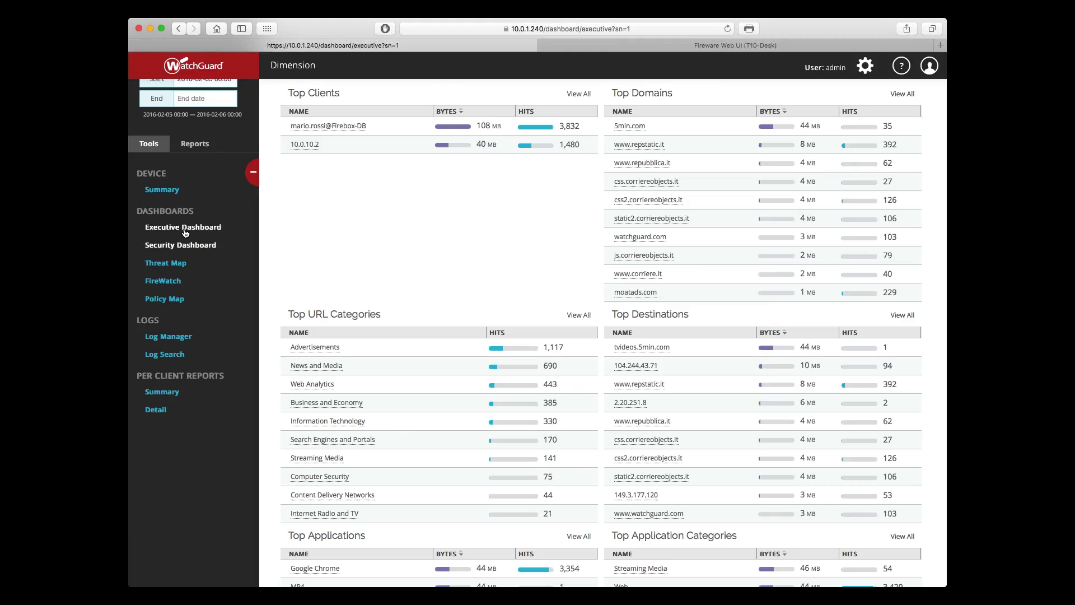
{"action": "scroll", "coordinate": [364, 257], "scroll_direction": "down", "scroll_amount": 2}
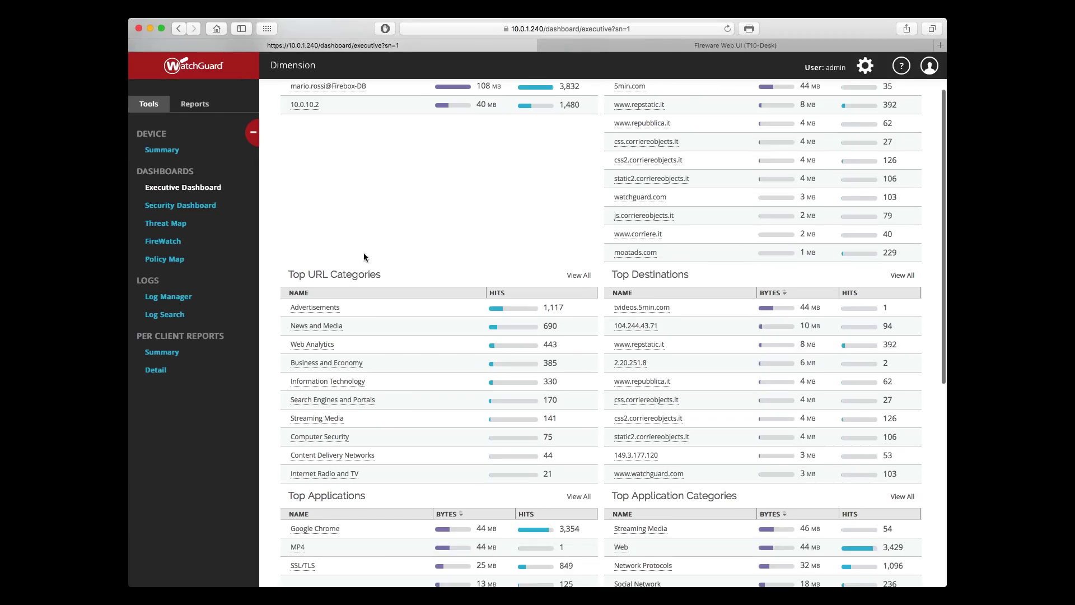
{"action": "scroll", "coordinate": [363, 257], "scroll_direction": "down", "scroll_amount": 2}
{"action": "scroll", "coordinate": [364, 257], "scroll_direction": "down", "scroll_amount": 5}
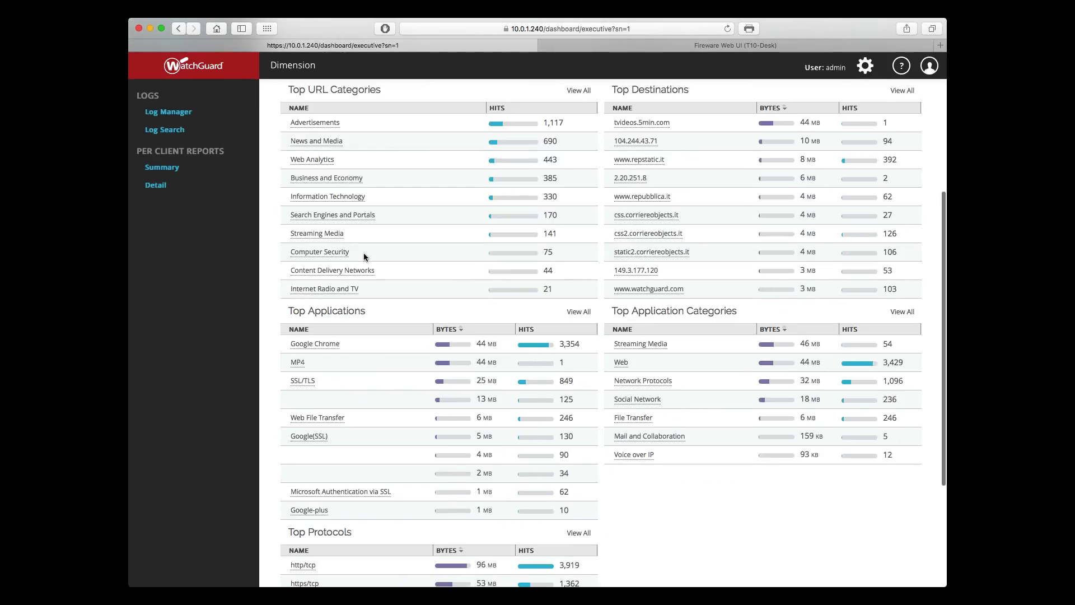
{"action": "scroll", "coordinate": [364, 257], "scroll_direction": "up", "scroll_amount": 9}
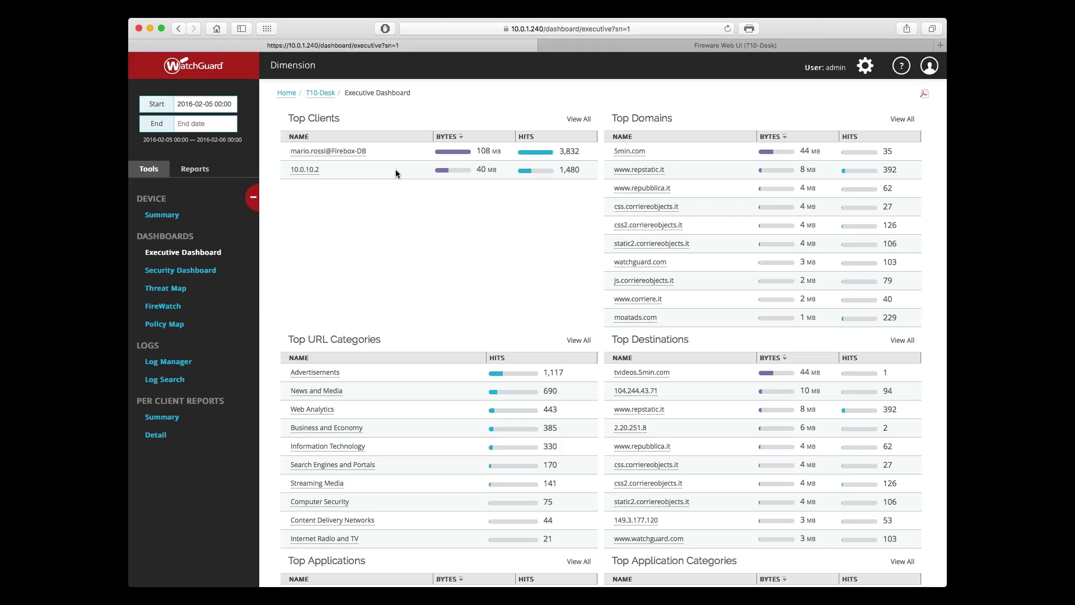
{"action": "left_click", "coordinate": [350, 171]}
{"action": "left_click", "coordinate": [209, 104]}
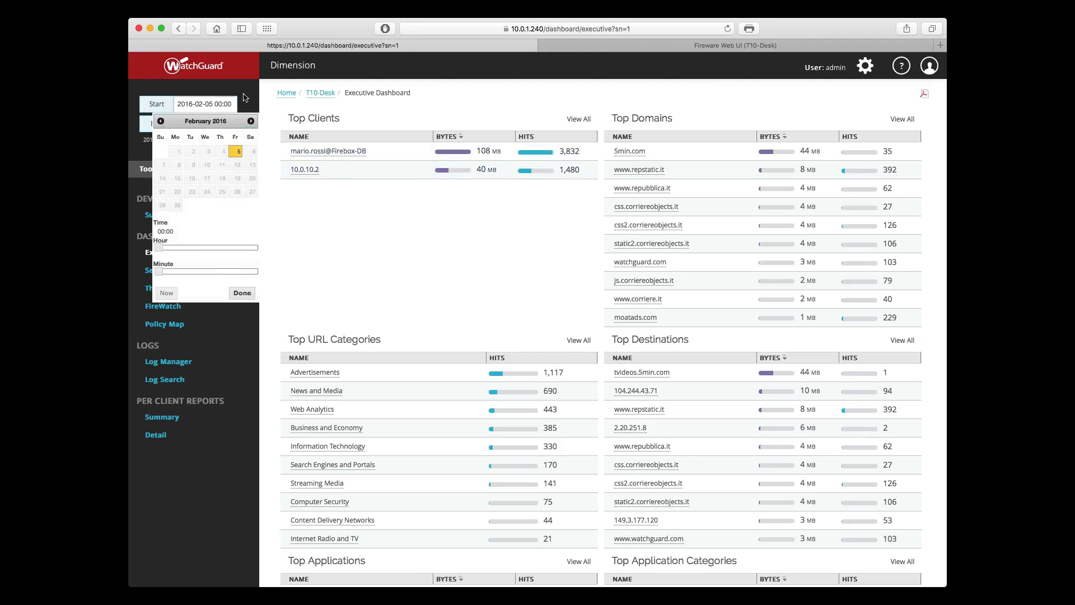
{"action": "left_click", "coordinate": [212, 124]}
{"action": "left_click", "coordinate": [219, 104]}
{"action": "left_click", "coordinate": [204, 124]}
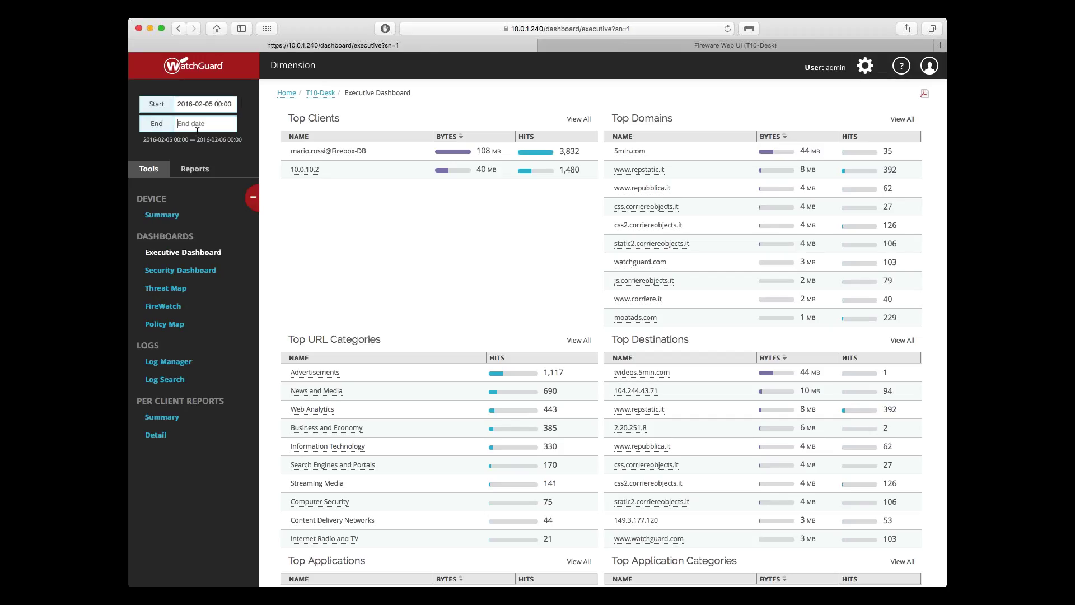
{"action": "left_click", "coordinate": [243, 313]}
{"action": "left_click", "coordinate": [453, 139]}
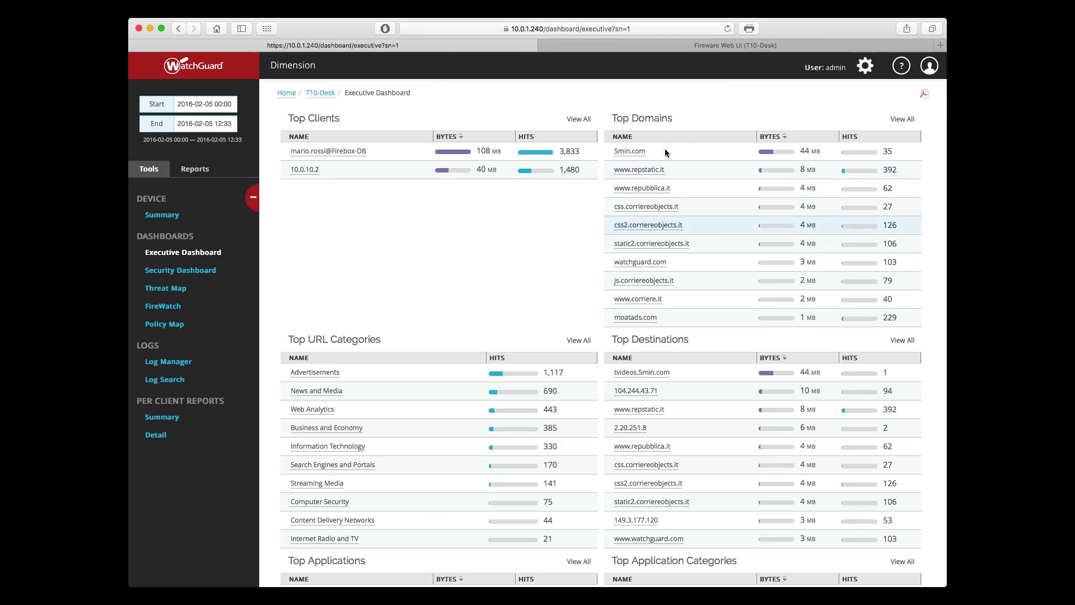
{"action": "scroll", "coordinate": [583, 246], "scroll_direction": "down", "scroll_amount": 1}
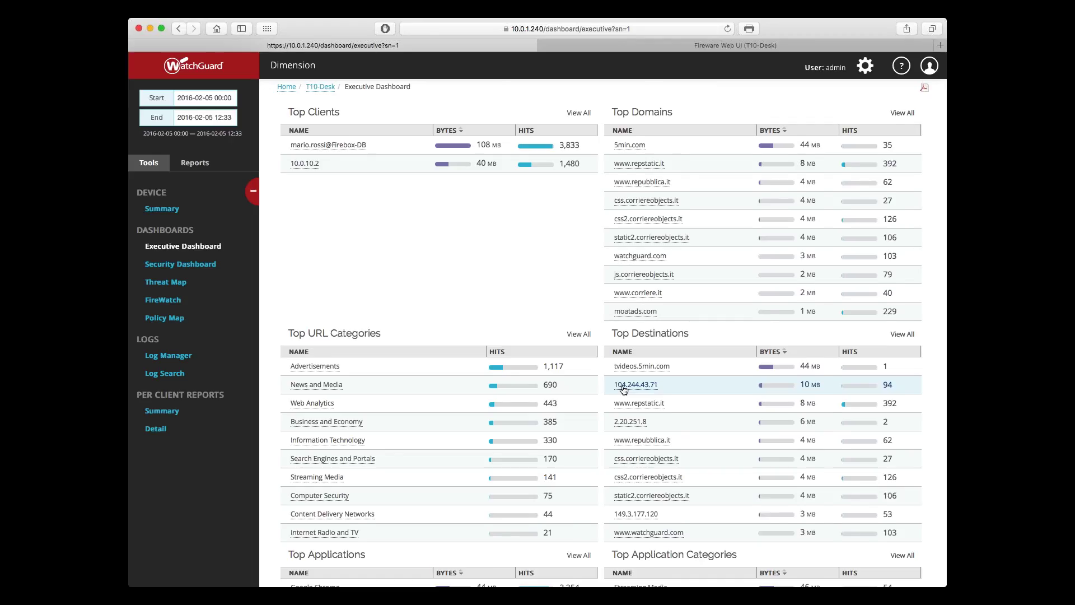
{"action": "scroll", "coordinate": [623, 388], "scroll_direction": "down", "scroll_amount": 2}
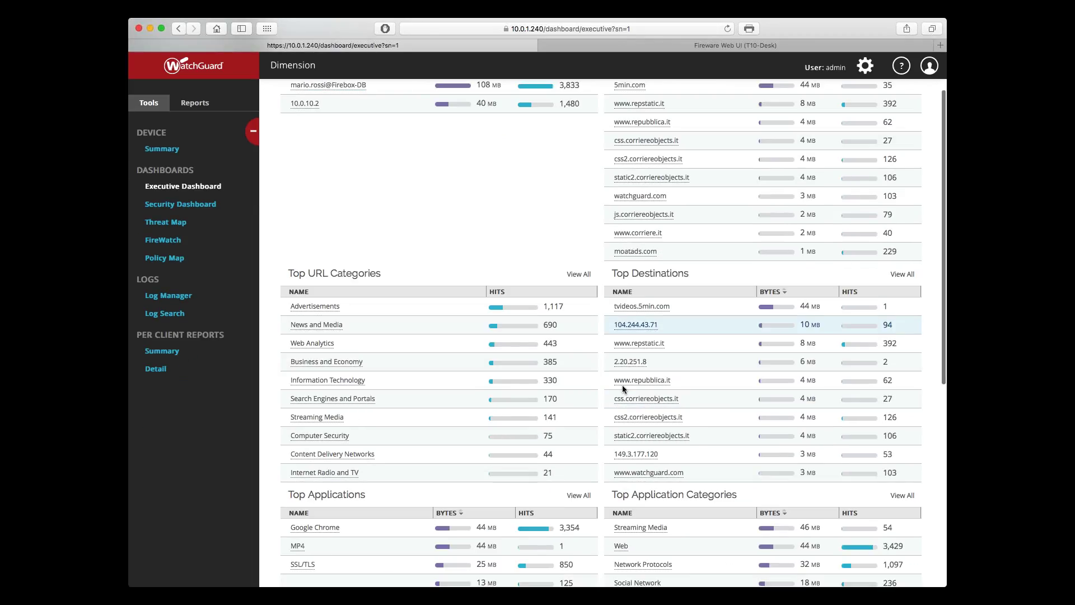
{"action": "scroll", "coordinate": [623, 386], "scroll_direction": "up", "scroll_amount": 1}
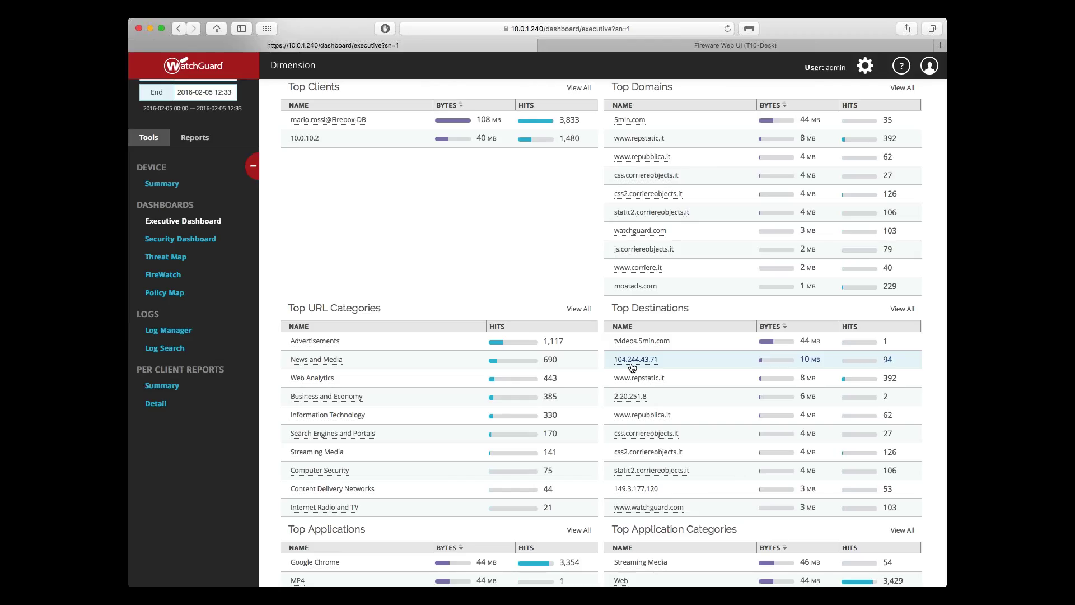
Step: Review Top Applications and Top Protocols, then switch to the Fireware Web UI Firewall Policies
{"action": "scroll", "coordinate": [632, 367], "scroll_direction": "down", "scroll_amount": 5}
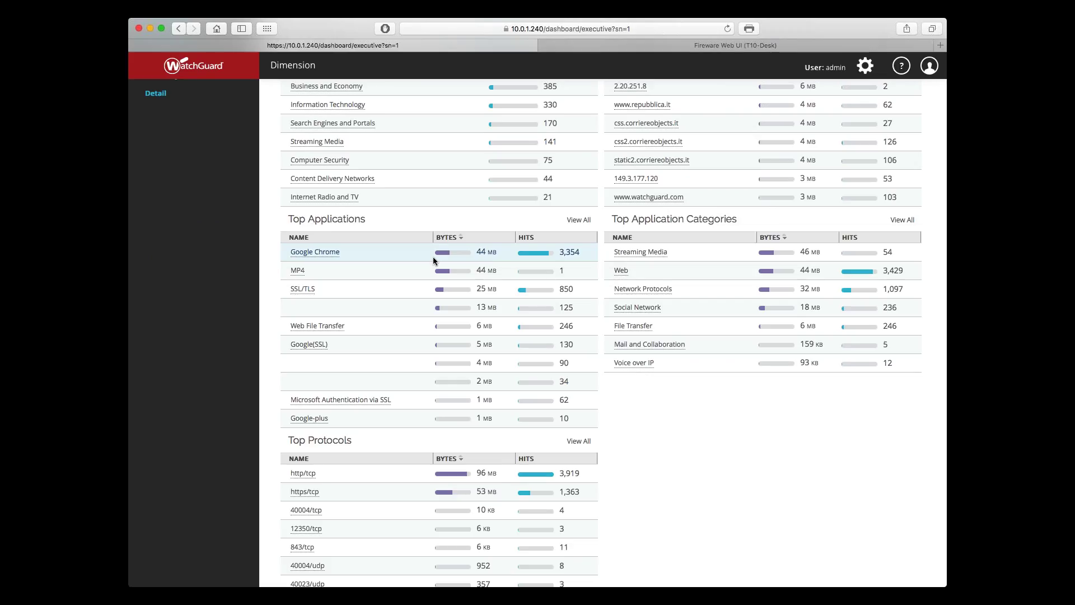
{"action": "key", "text": "ctrl+Tab"}
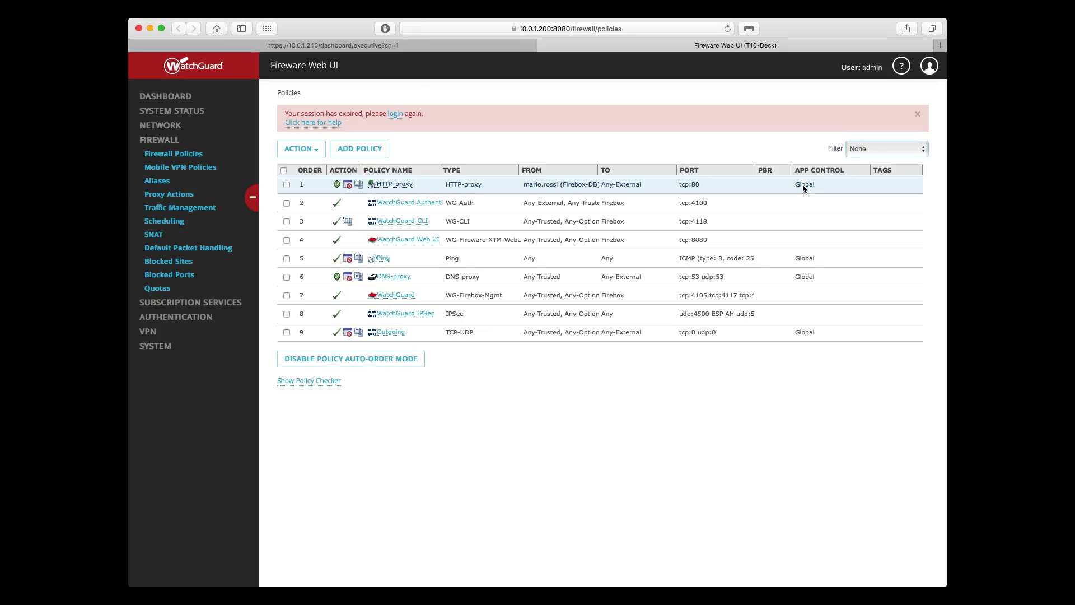
Step: Go back to the Dimension browser tab showing T10-Desk's Executive Dashboard
{"action": "left_click", "coordinate": [480, 49]}
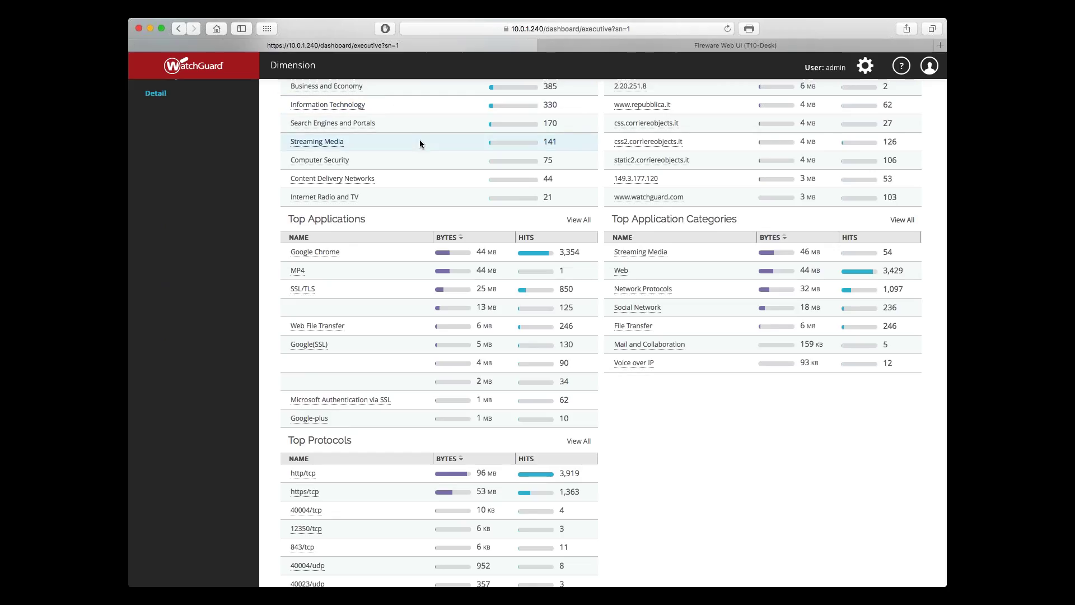
Step: Scroll down through Top Protocols to 40001/udp, then back up to Top Clients and Domains
{"action": "scroll", "coordinate": [419, 144], "scroll_direction": "down", "scroll_amount": 3}
{"action": "scroll", "coordinate": [420, 144], "scroll_direction": "down", "scroll_amount": 1}
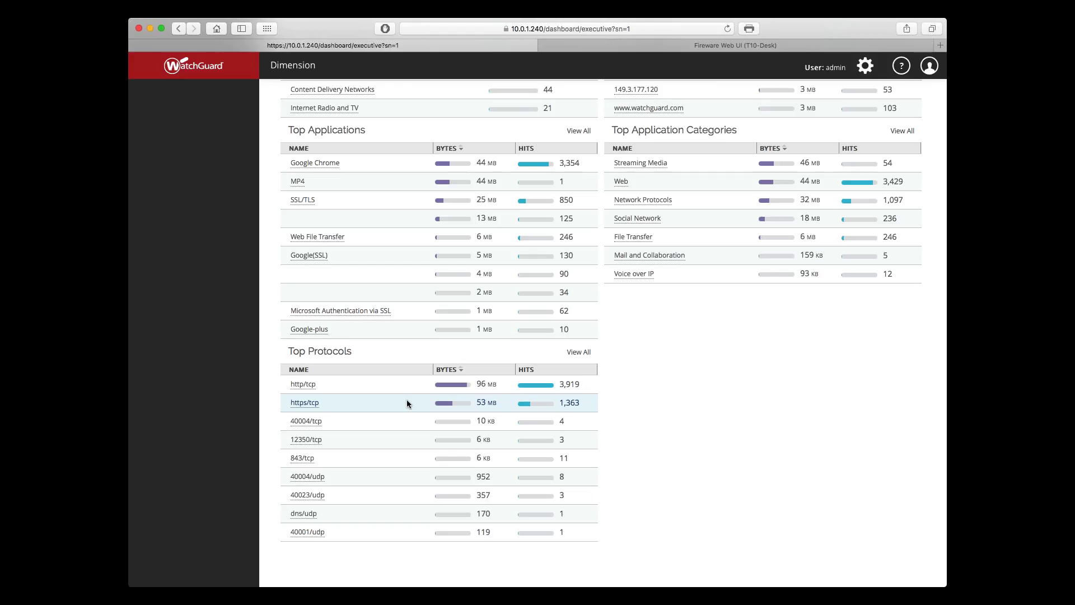
{"action": "scroll", "coordinate": [406, 398], "scroll_direction": "up", "scroll_amount": 10}
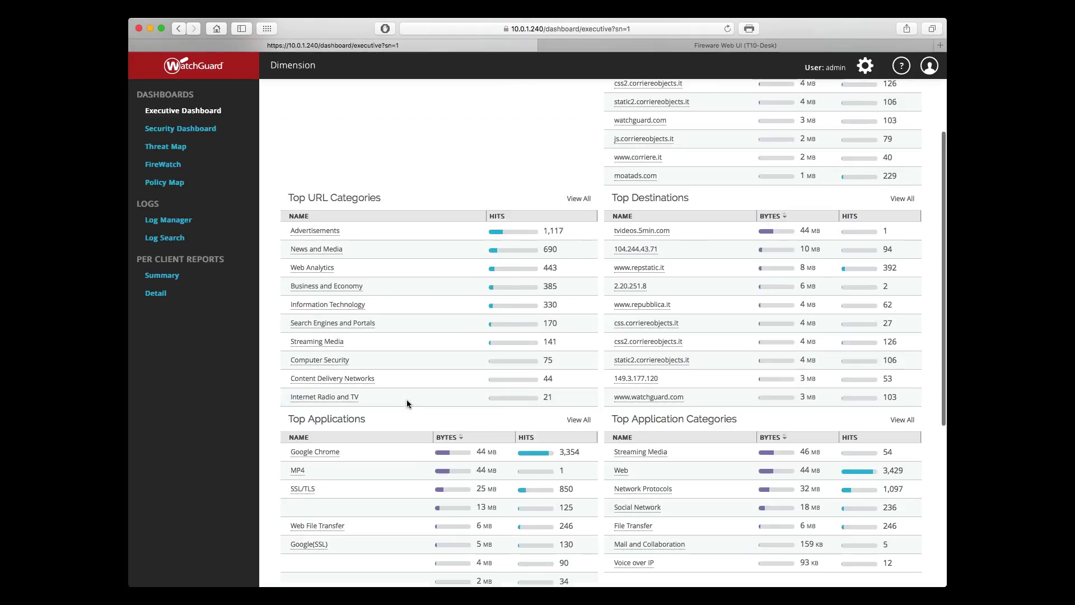
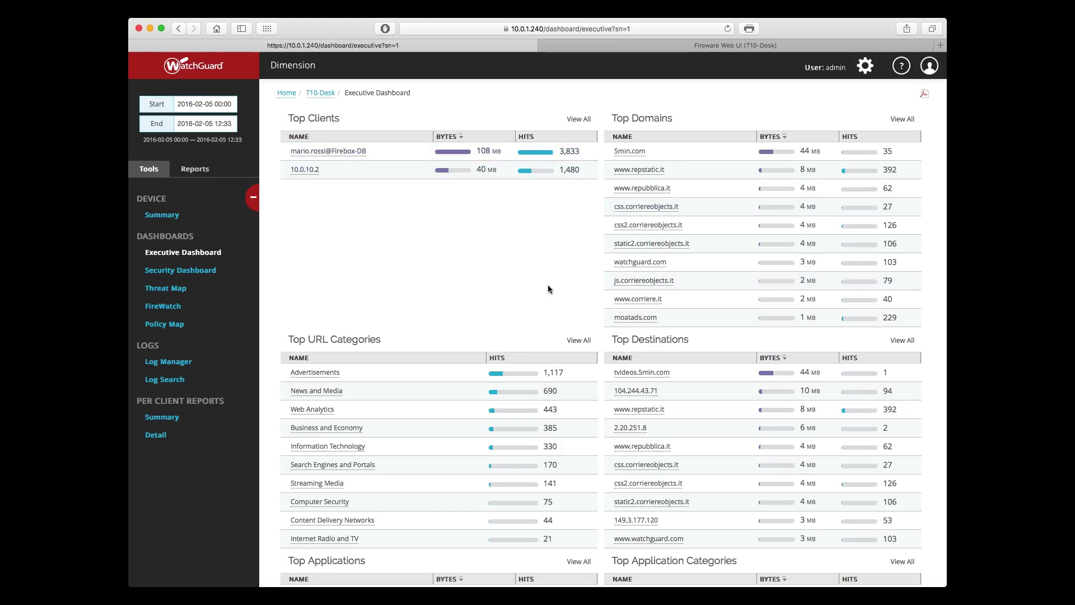
Step: Review every domain's bytes and hits in the full Top Domains list, then return to the Executive Dashboard
{"action": "left_click", "coordinate": [901, 121]}
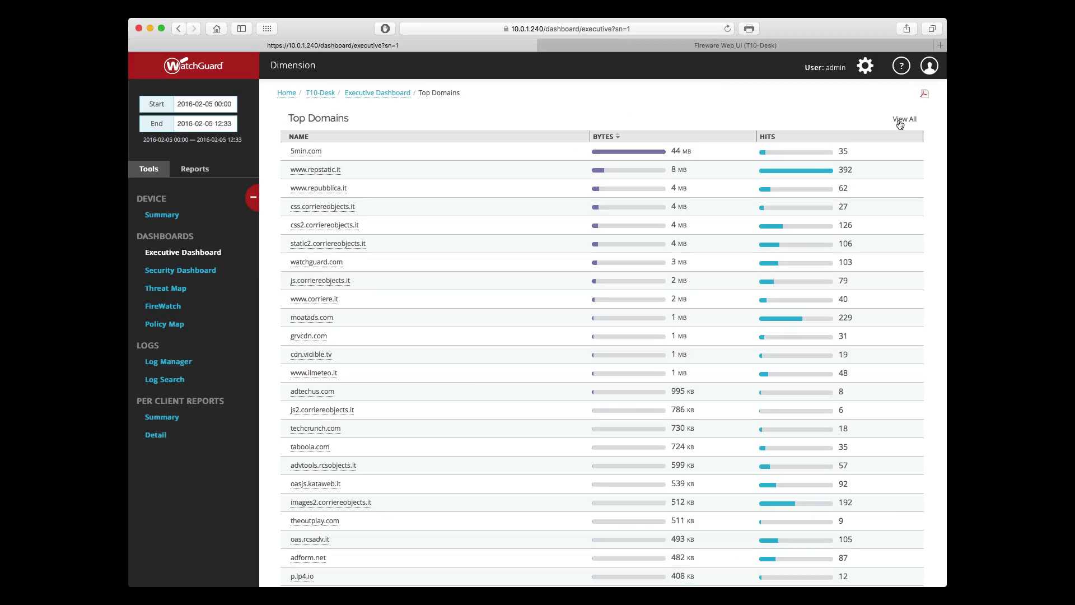
{"action": "scroll", "coordinate": [758, 263], "scroll_direction": "down", "scroll_amount": 2}
{"action": "scroll", "coordinate": [759, 264], "scroll_direction": "down", "scroll_amount": 10}
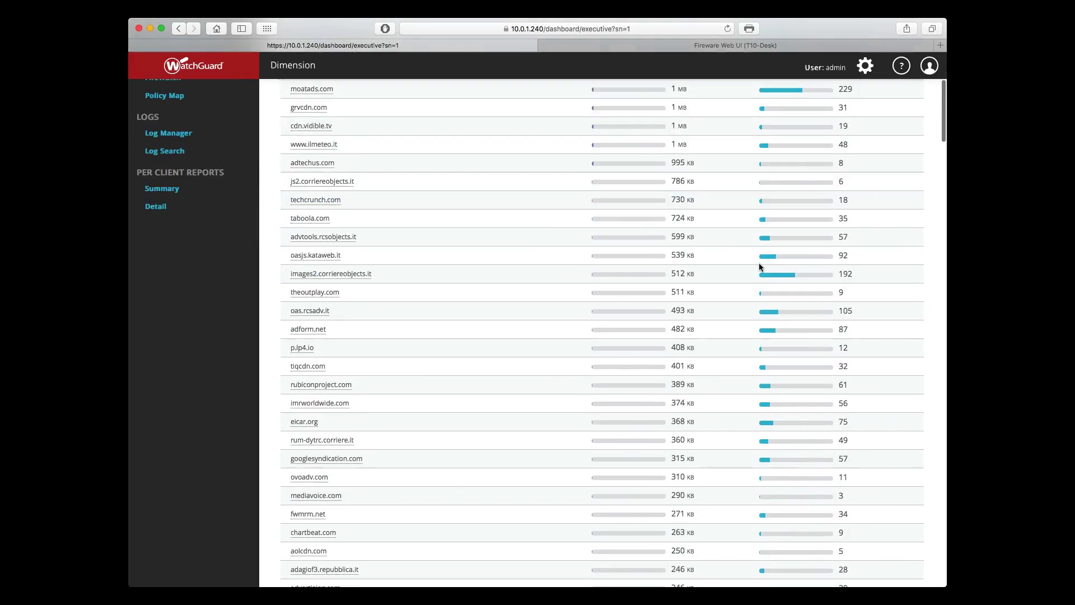
{"action": "scroll", "coordinate": [760, 266], "scroll_direction": "down", "scroll_amount": 3}
{"action": "scroll", "coordinate": [759, 267], "scroll_direction": "down", "scroll_amount": 9}
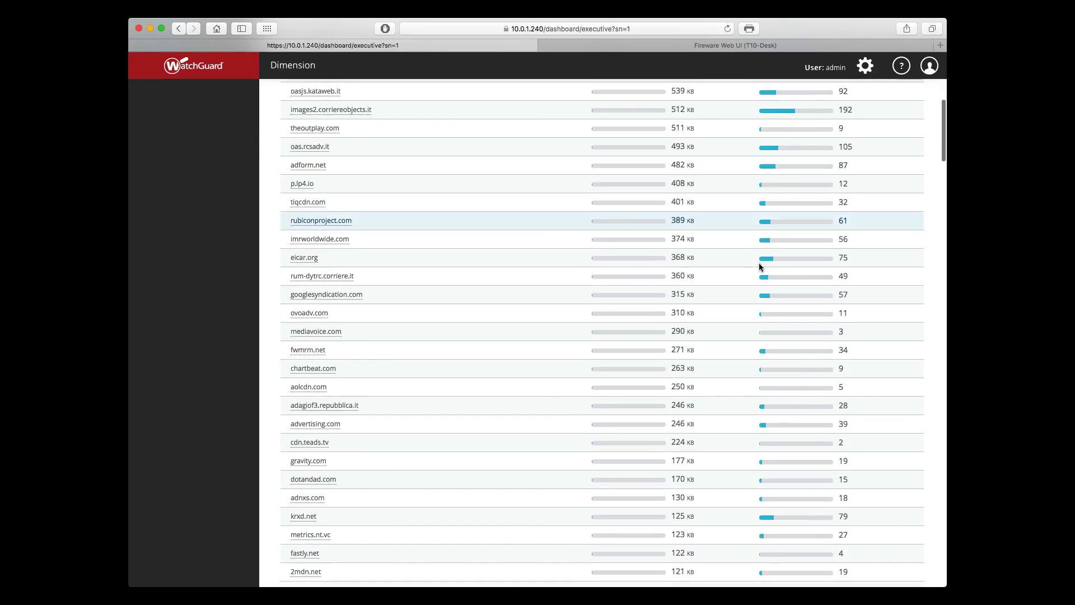
{"action": "scroll", "coordinate": [760, 267], "scroll_direction": "down", "scroll_amount": 7}
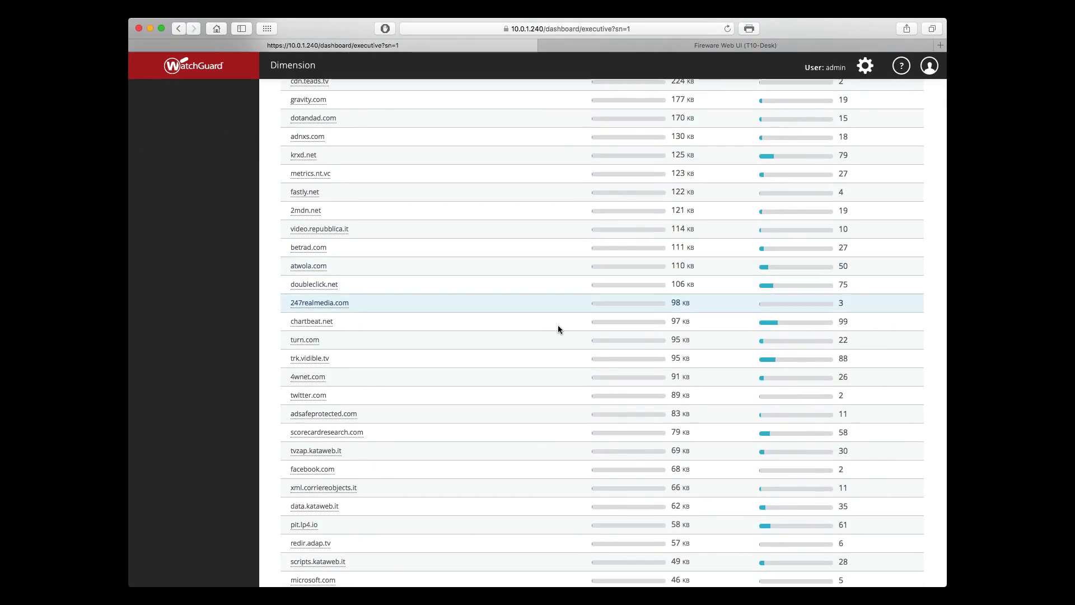
{"action": "scroll", "coordinate": [558, 327], "scroll_direction": "down", "scroll_amount": 3}
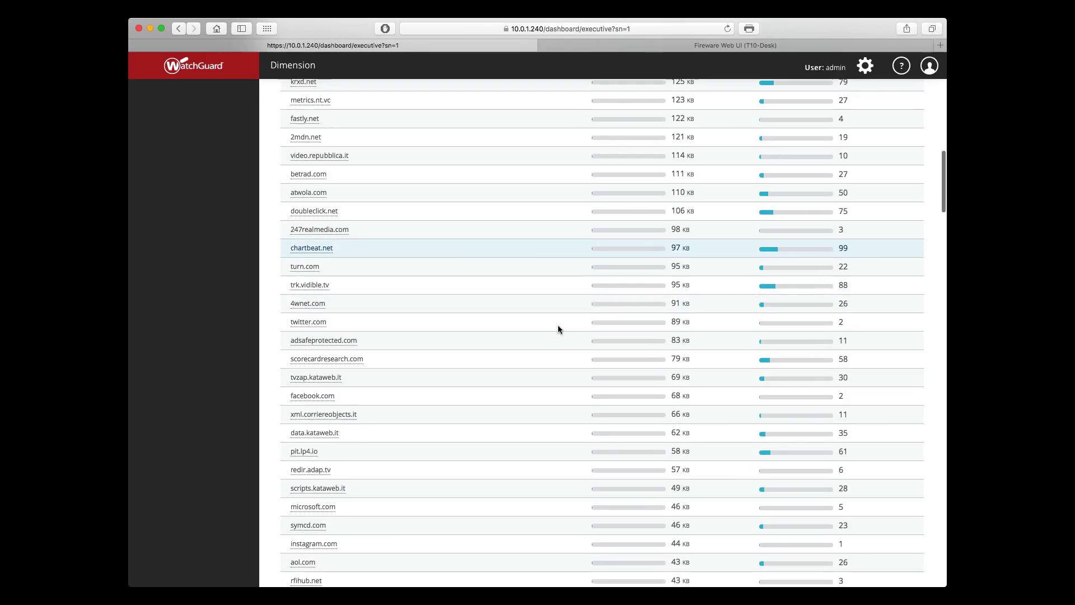
{"action": "scroll", "coordinate": [558, 330], "scroll_direction": "down", "scroll_amount": 4}
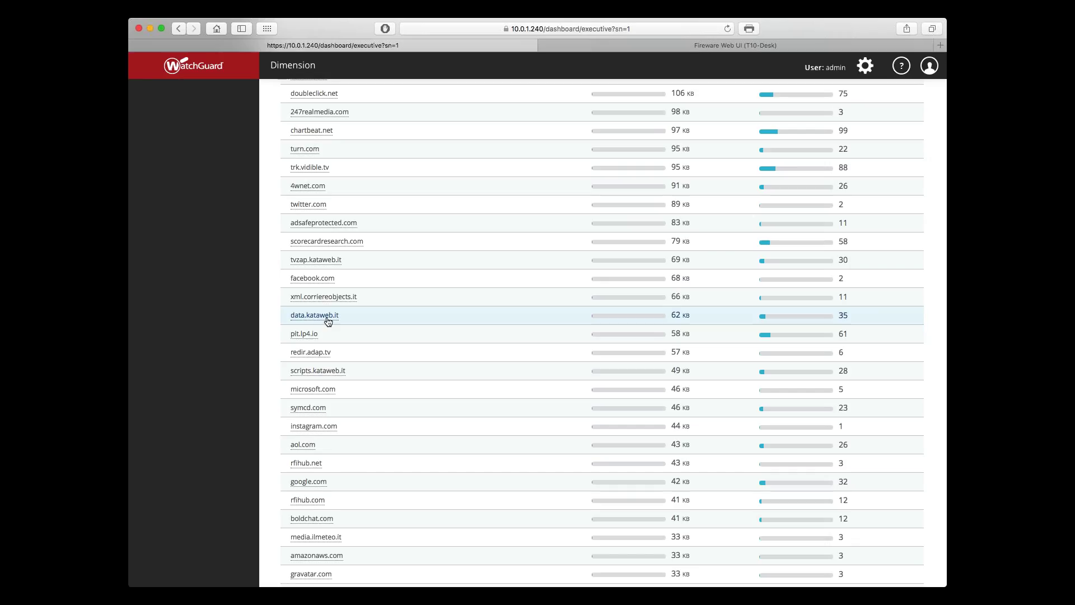
{"action": "scroll", "coordinate": [349, 303], "scroll_direction": "up", "scroll_amount": 10}
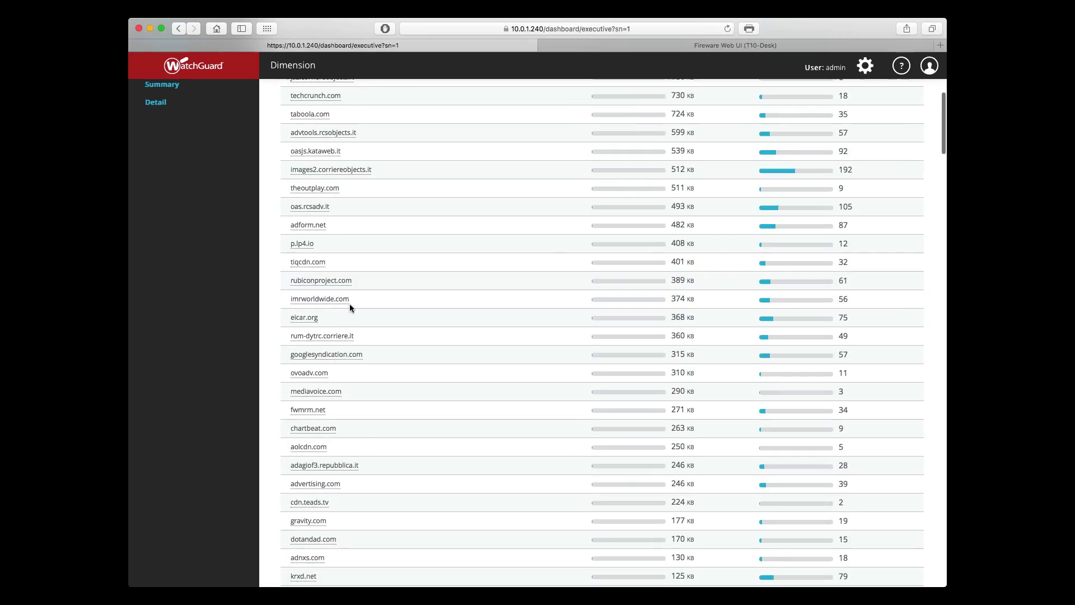
{"action": "scroll", "coordinate": [349, 303], "scroll_direction": "up", "scroll_amount": 5}
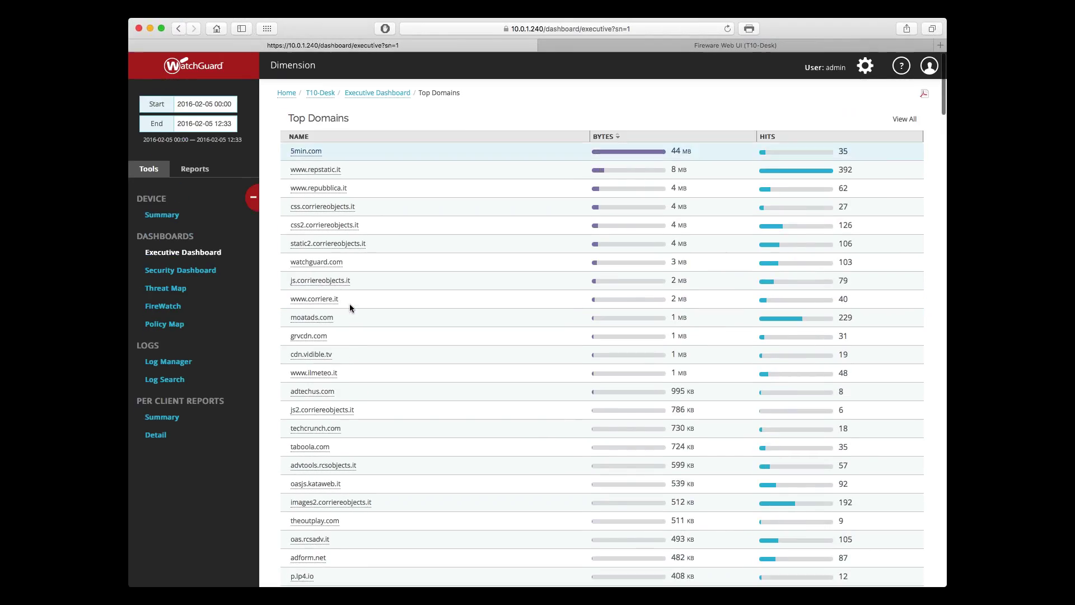
{"action": "left_click", "coordinate": [359, 94]}
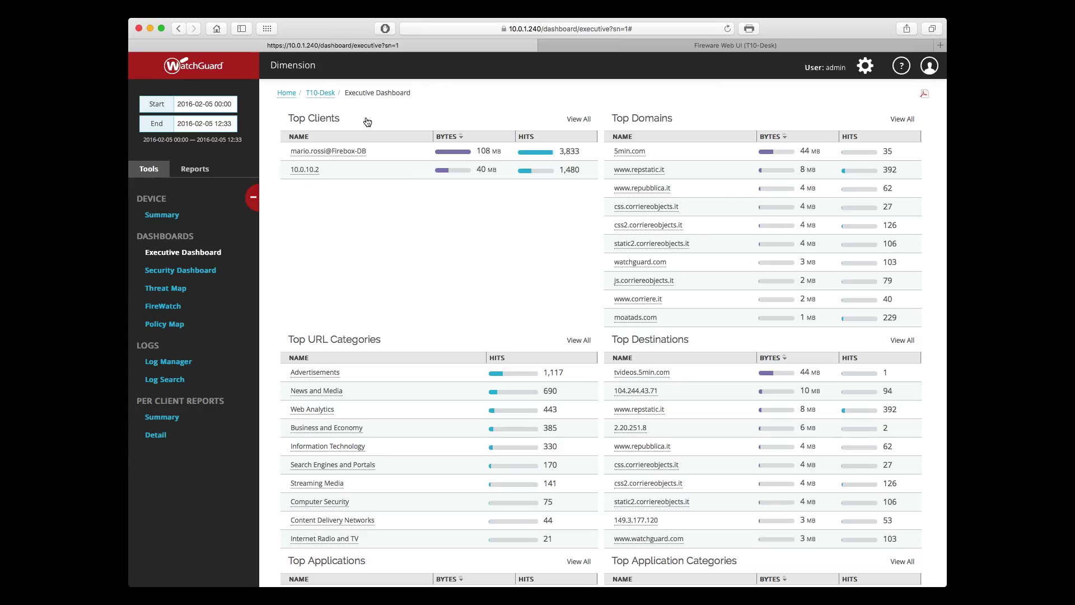
Step: Drill into the first user under Top Clients, then go back to the full Executive Dashboard
{"action": "left_click", "coordinate": [343, 151]}
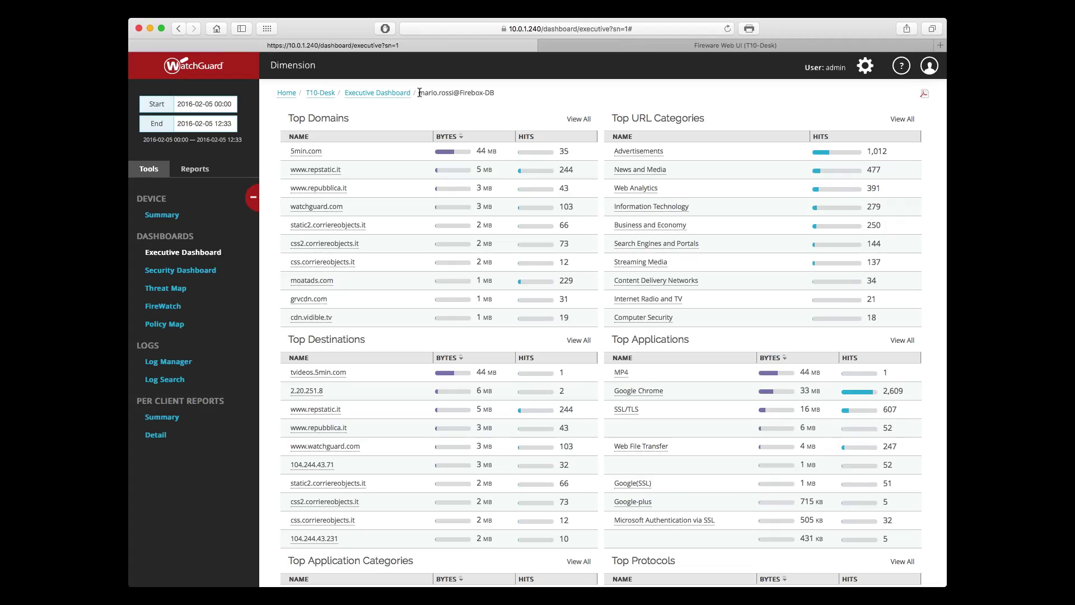
{"action": "left_click_drag", "start_coordinate": [419, 92], "coordinate": [494, 92]}
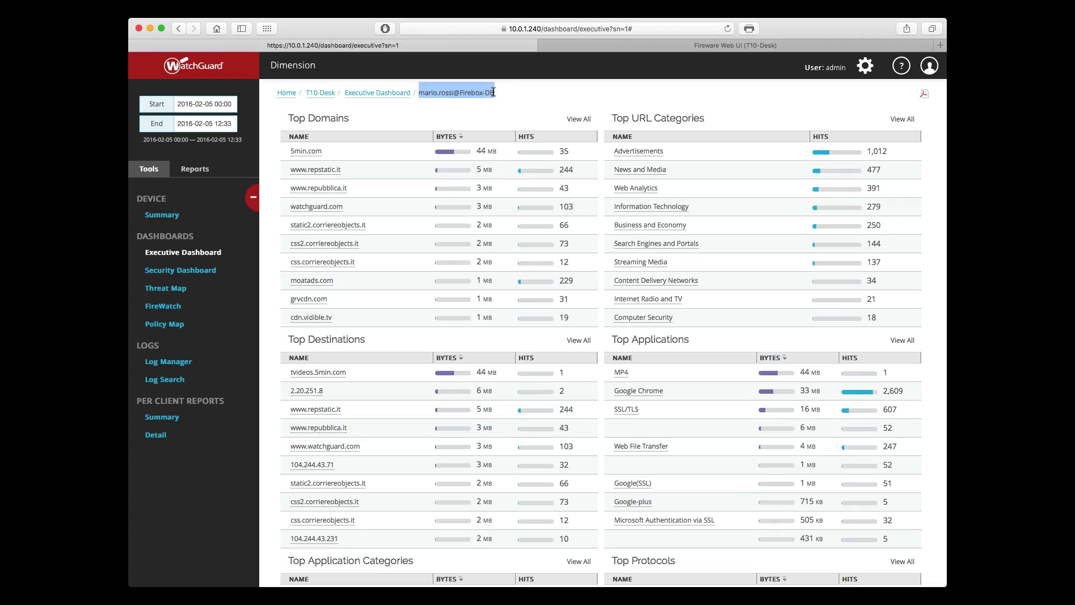
{"action": "left_click", "coordinate": [494, 93]}
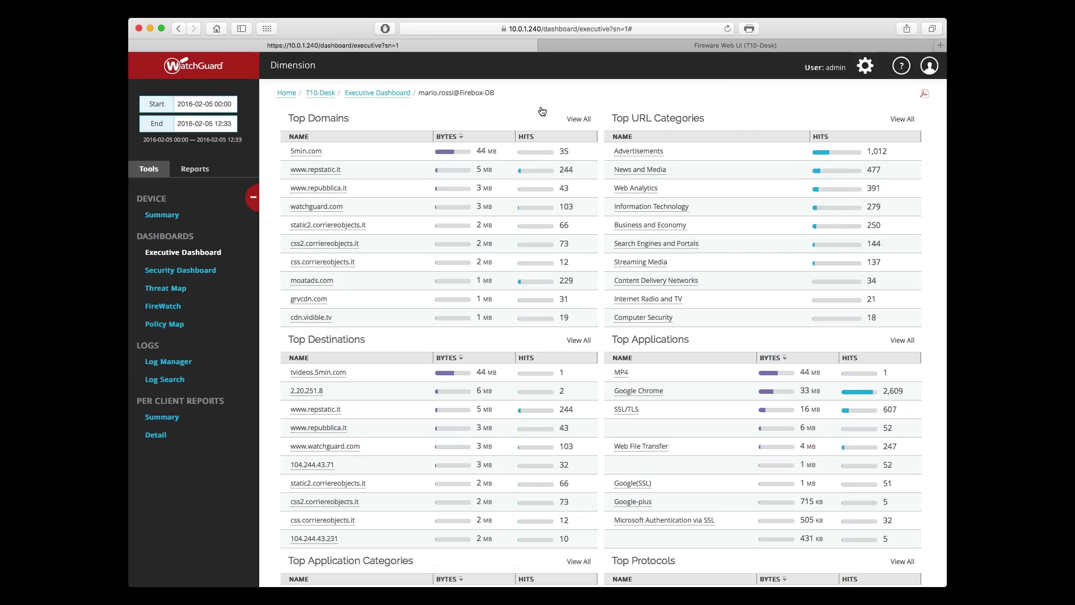
{"action": "left_click", "coordinate": [373, 95]}
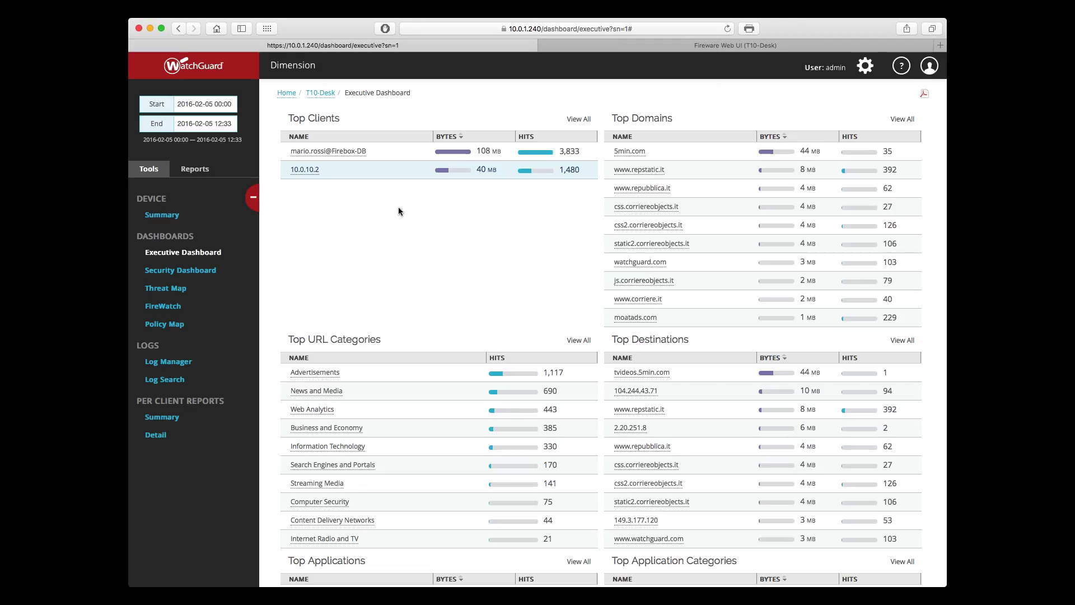
{"action": "left_click", "coordinate": [330, 373]}
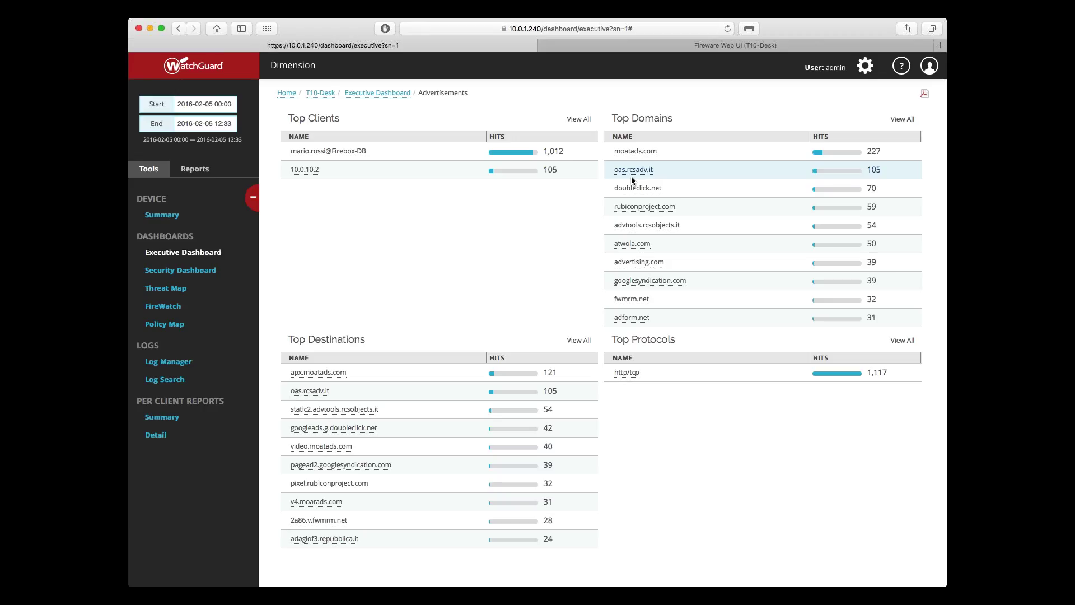
{"action": "left_click", "coordinate": [377, 92]}
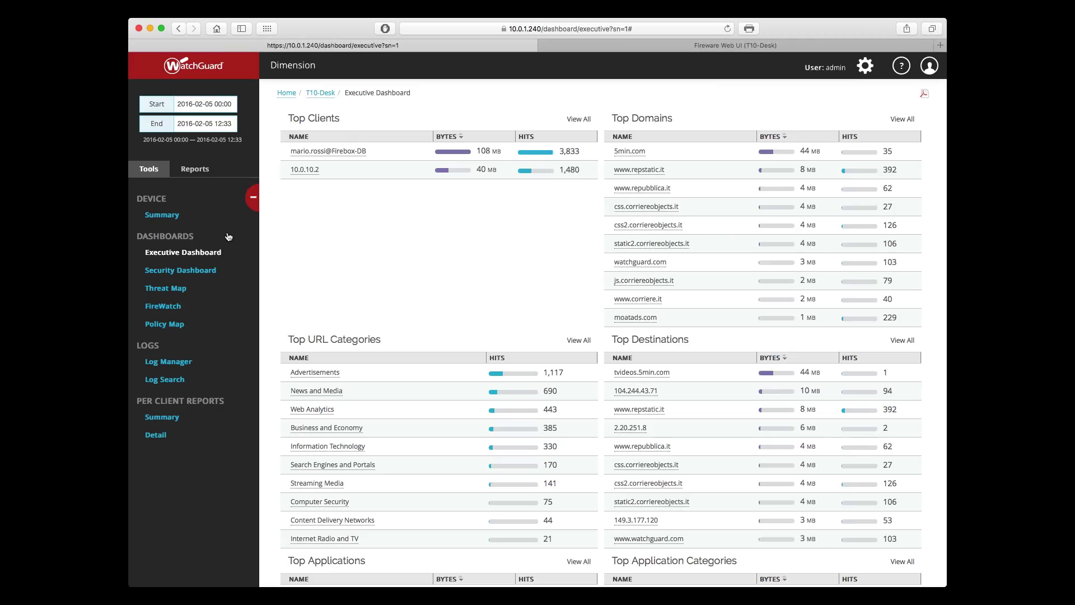
{"action": "left_click", "coordinate": [204, 271]}
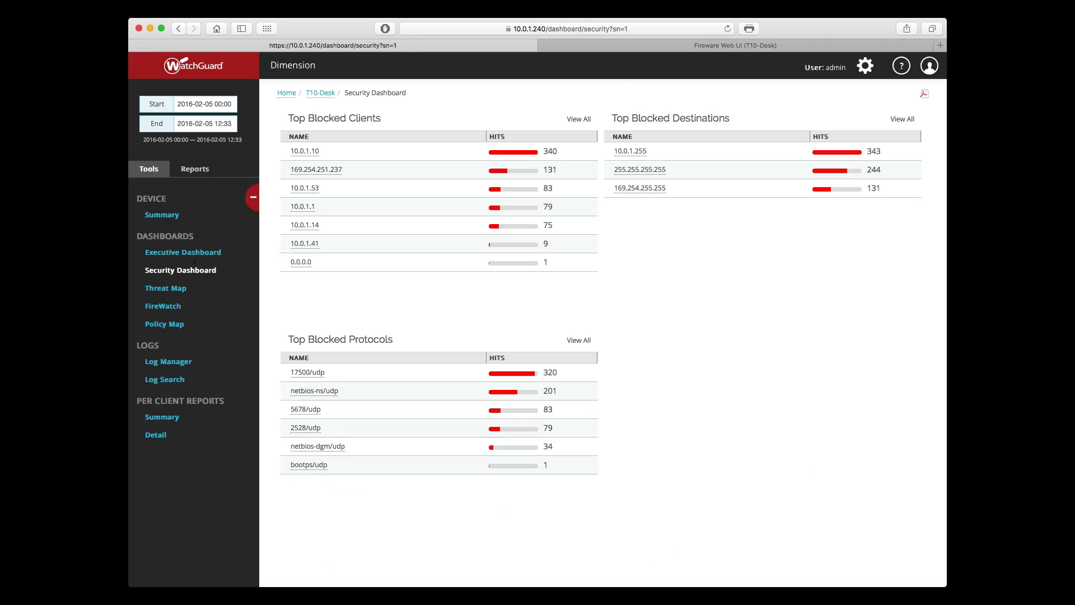
{"action": "left_click", "coordinate": [204, 123]}
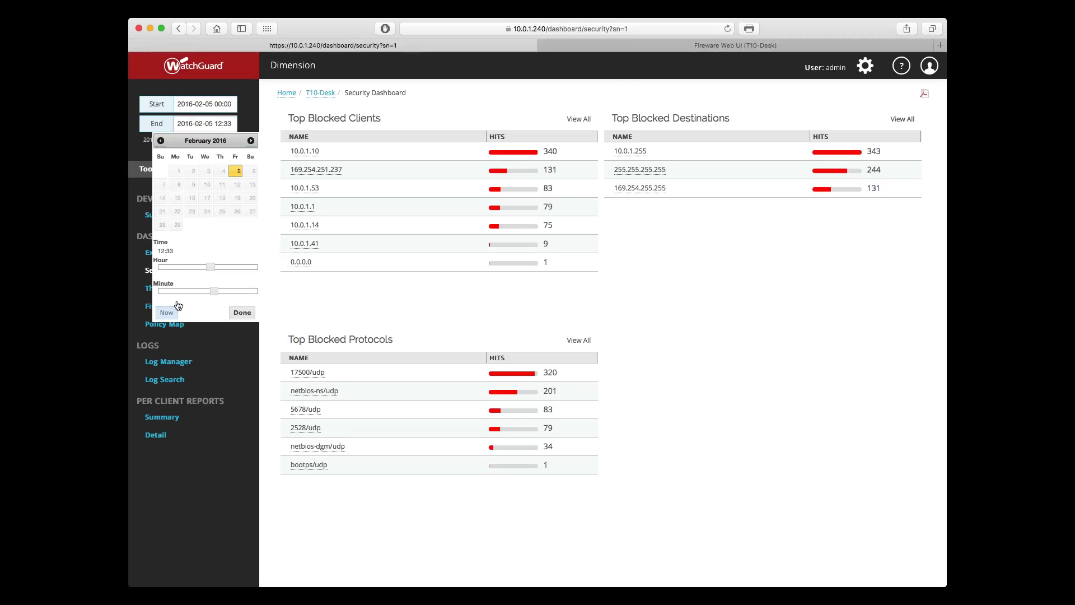
{"action": "left_click", "coordinate": [167, 313]}
{"action": "left_click", "coordinate": [242, 313]}
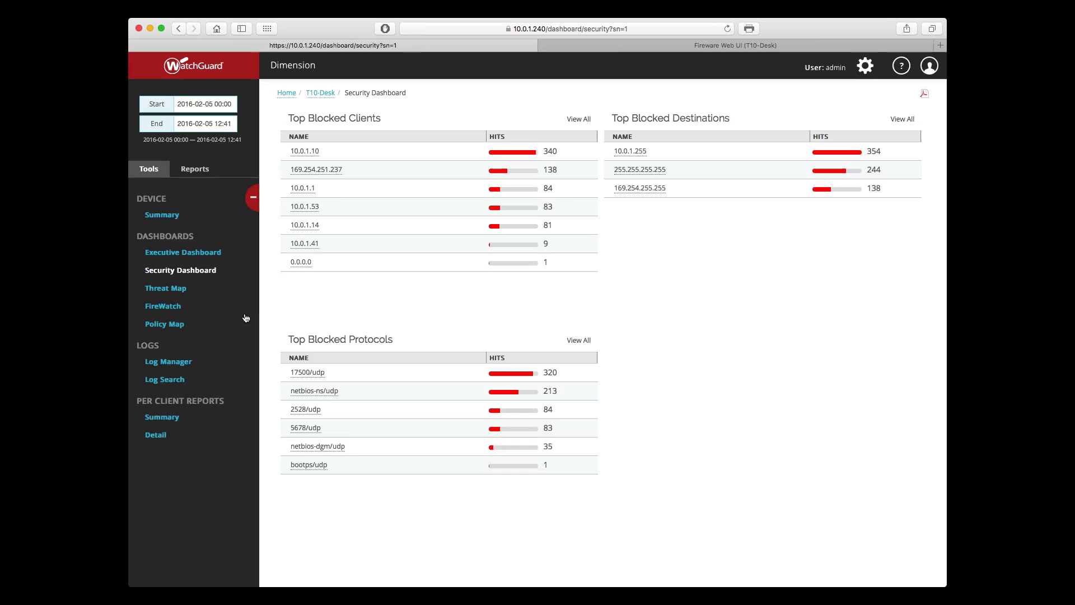
Step: Drill into blocked client 10.0.1.10 and blocked destination 10.0.1.255, then reopen 10.0.1.10
{"action": "left_click", "coordinate": [305, 157]}
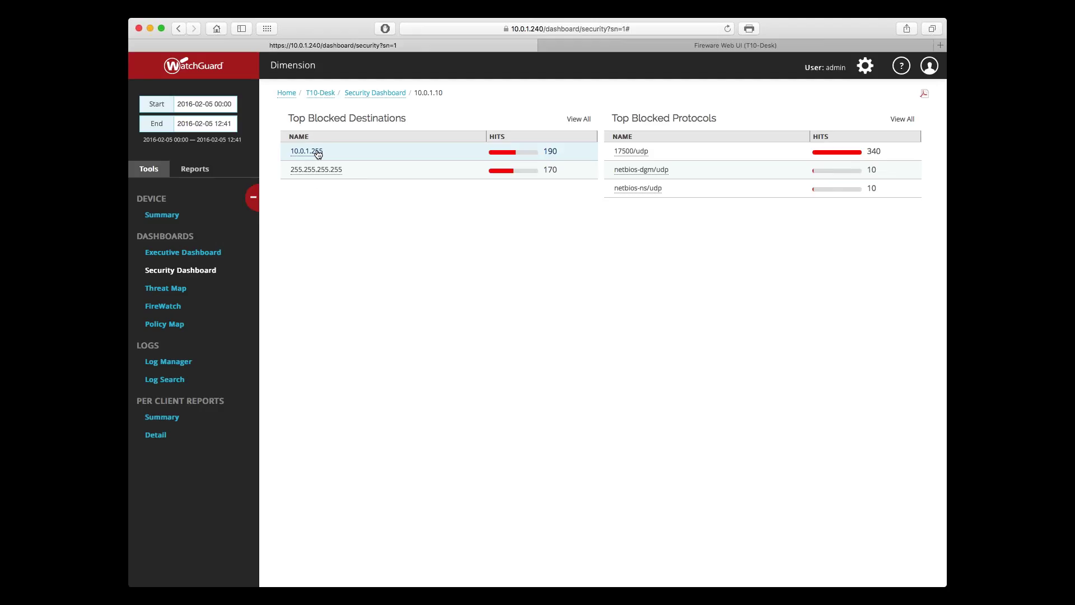
{"action": "left_click", "coordinate": [316, 152]}
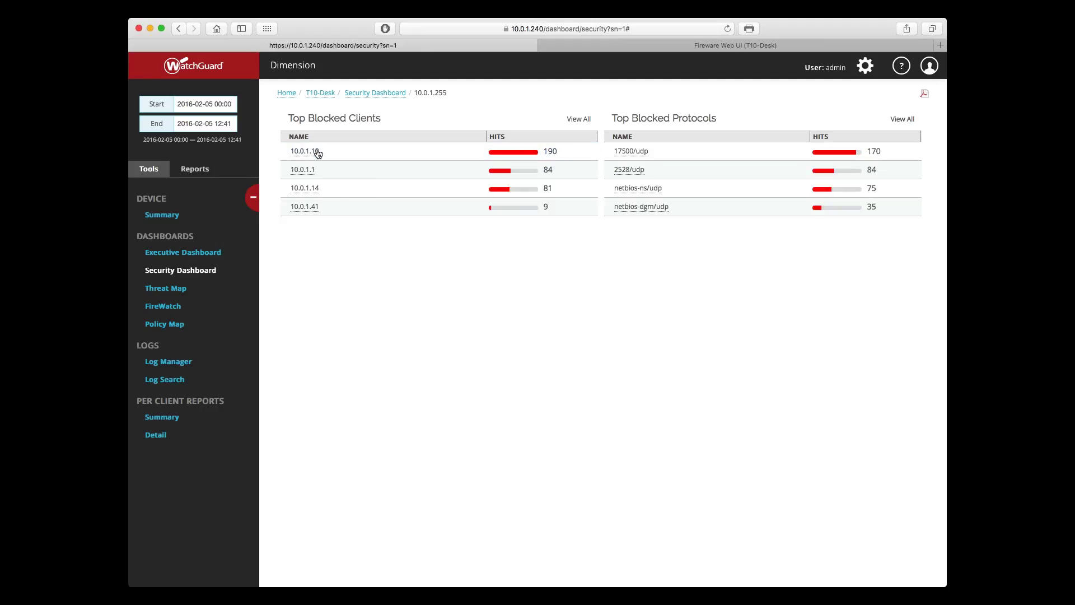
{"action": "left_click", "coordinate": [377, 93]}
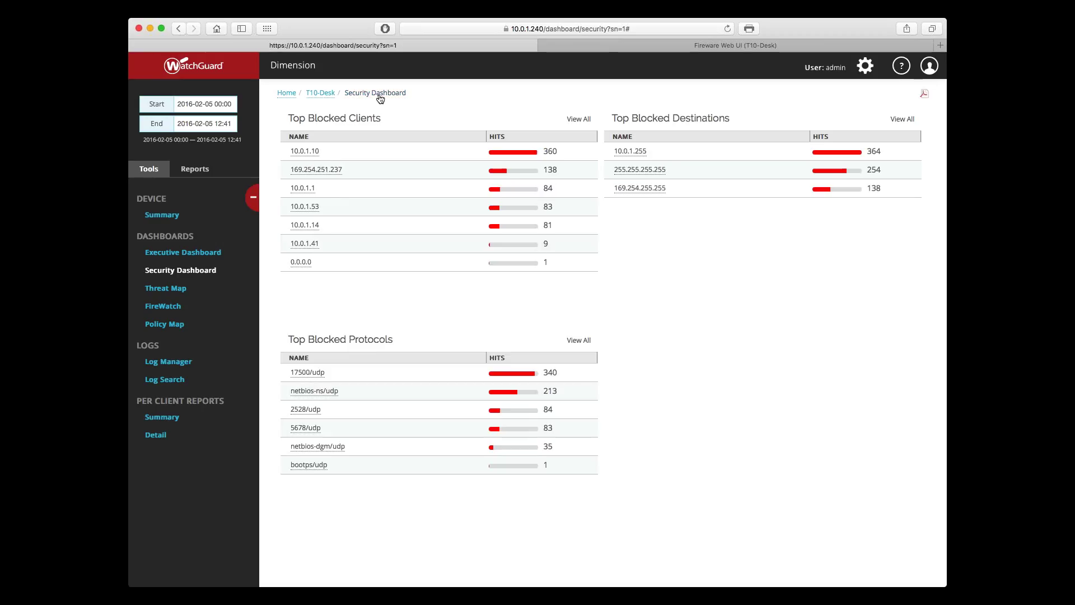
{"action": "left_click", "coordinate": [315, 152]}
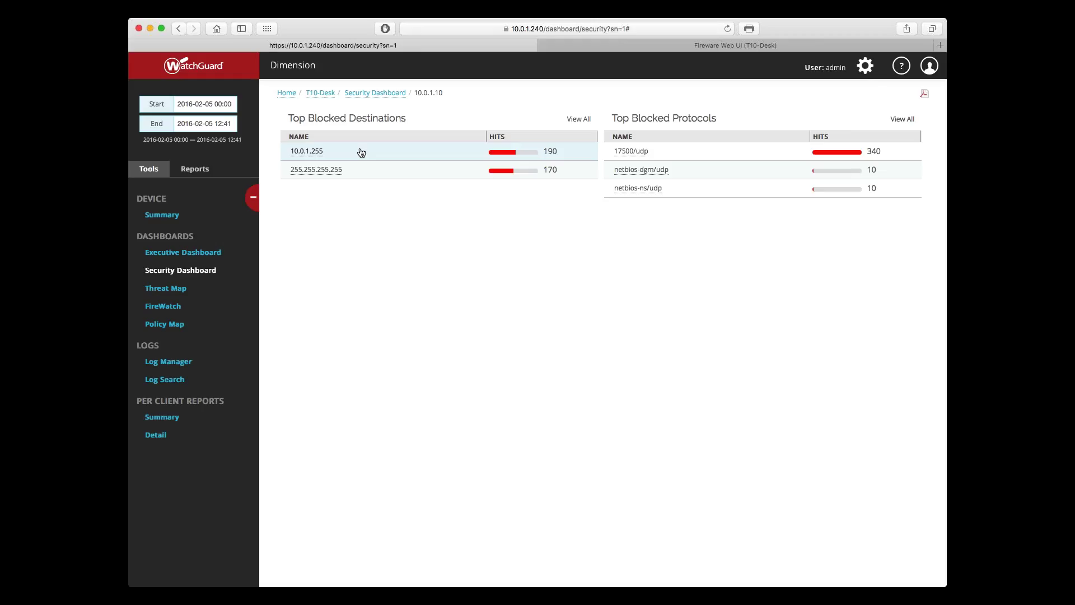
Step: Leave the client drill-downs and open the Threat Map of blocked denied packets
{"action": "left_click", "coordinate": [361, 153]}
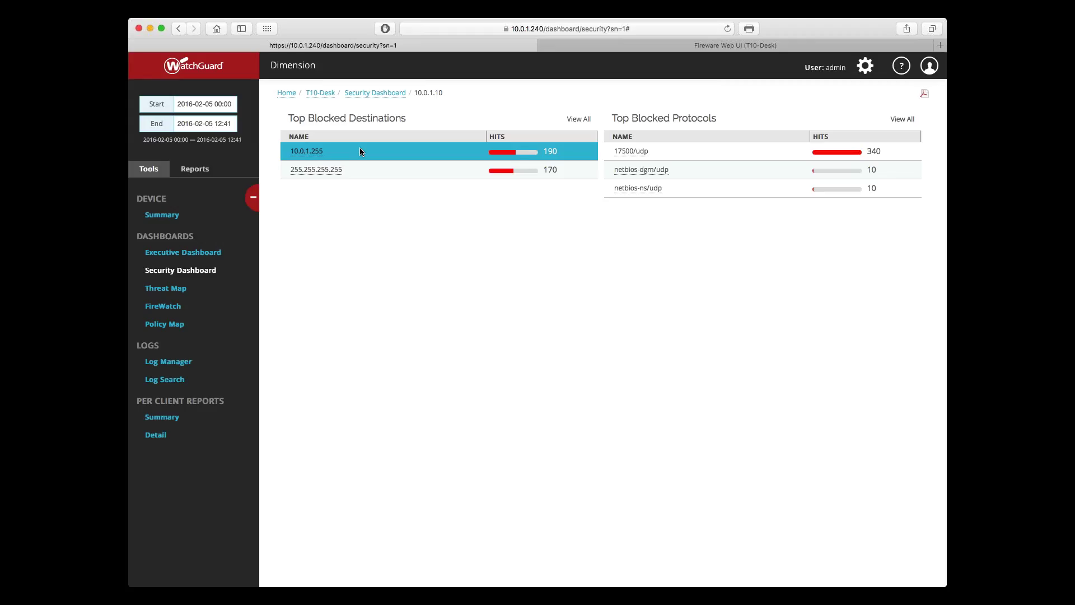
{"action": "left_click", "coordinate": [365, 93]}
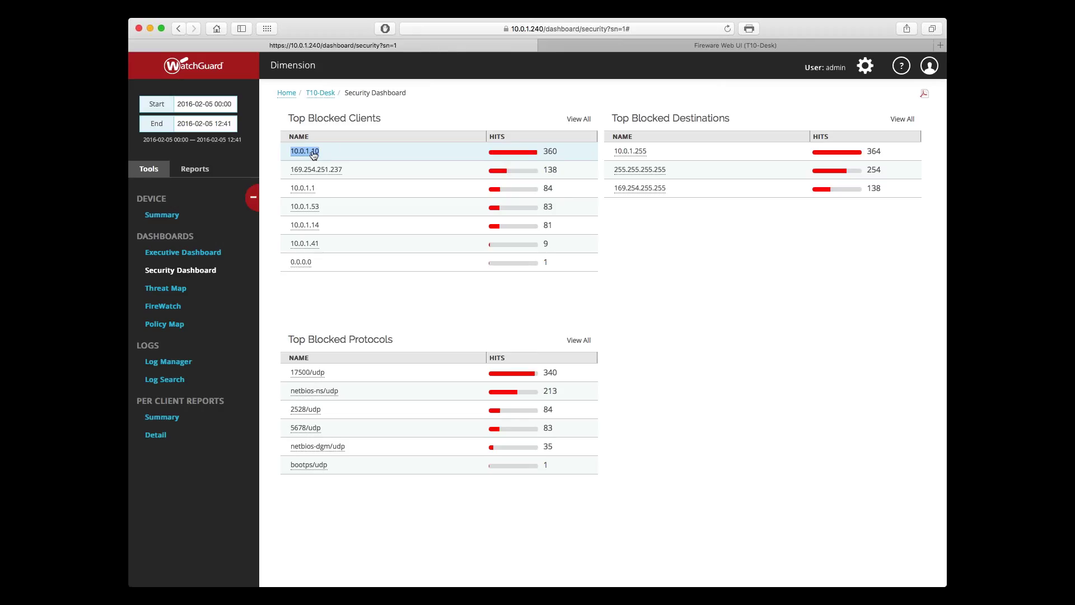
{"action": "left_click", "coordinate": [313, 153]}
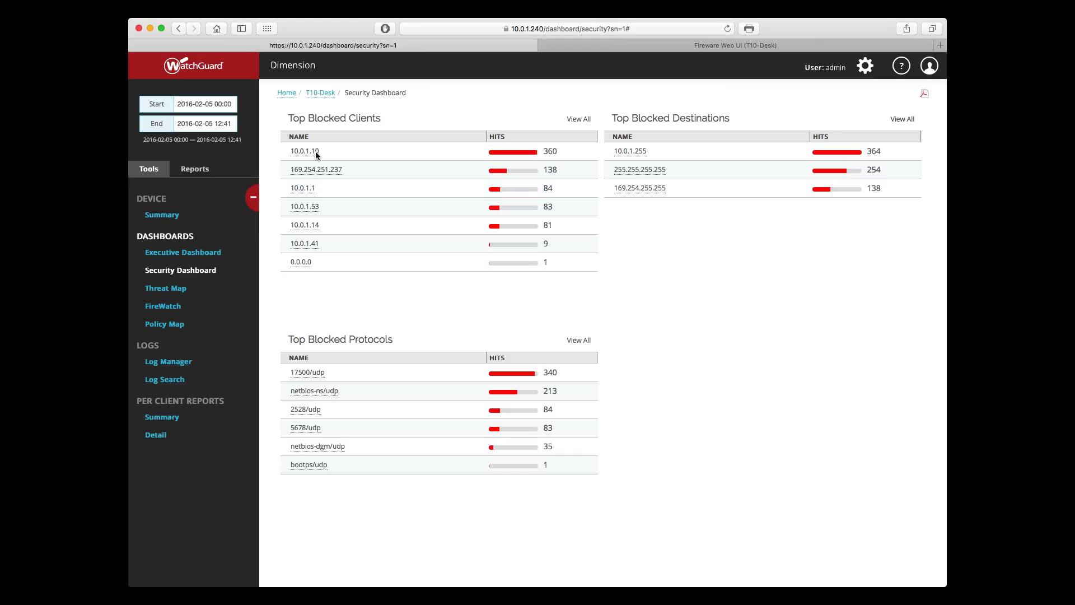
{"action": "left_click", "coordinate": [165, 289]}
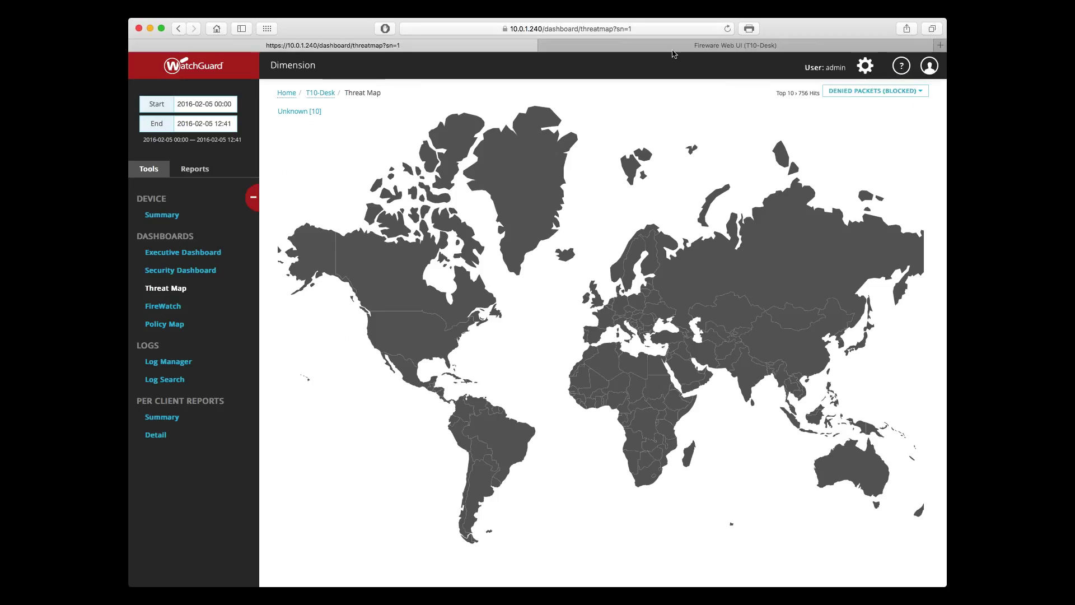
Step: Load the suggested demo WatchGuard server address in a new tab and retry it
{"action": "key", "text": "super+t"}
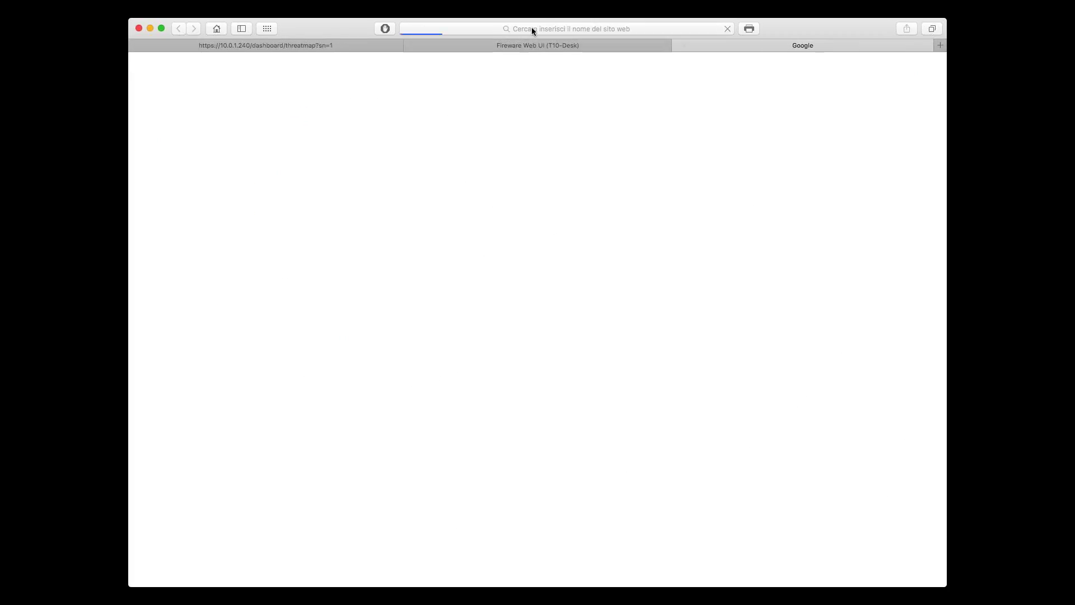
{"action": "type", "text": "idemo.watchguard.com:4130"}
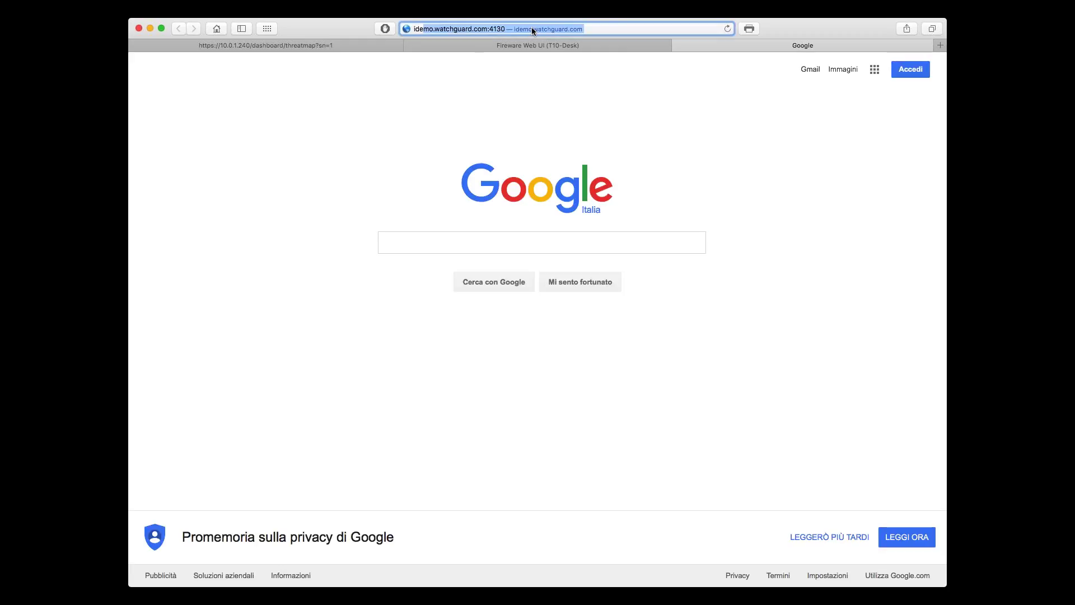
{"action": "key", "text": "Return"}
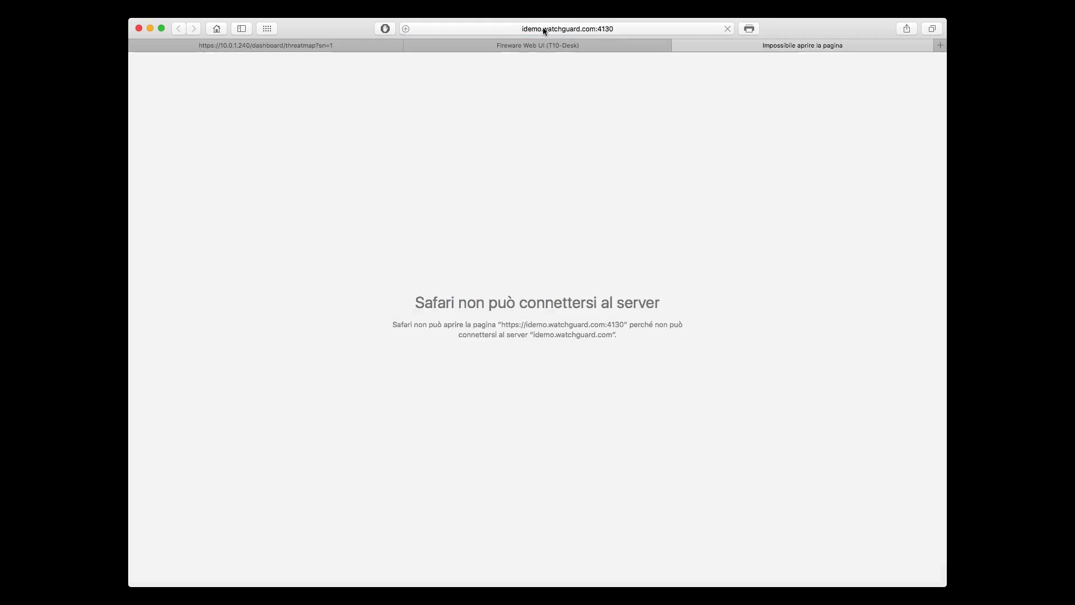
{"action": "left_click", "coordinate": [559, 30]}
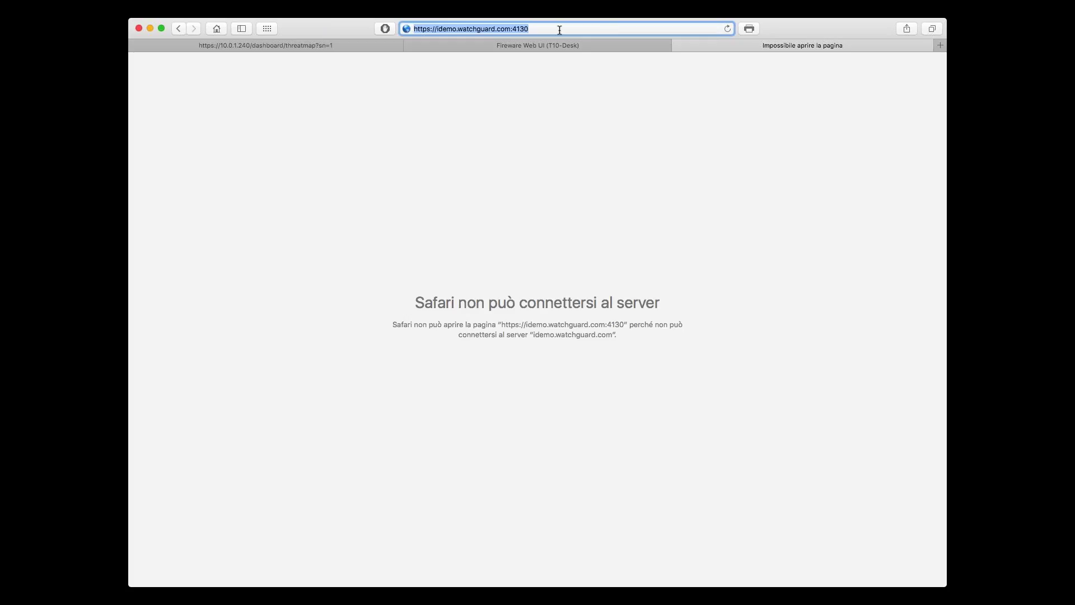
{"action": "key", "text": "Return"}
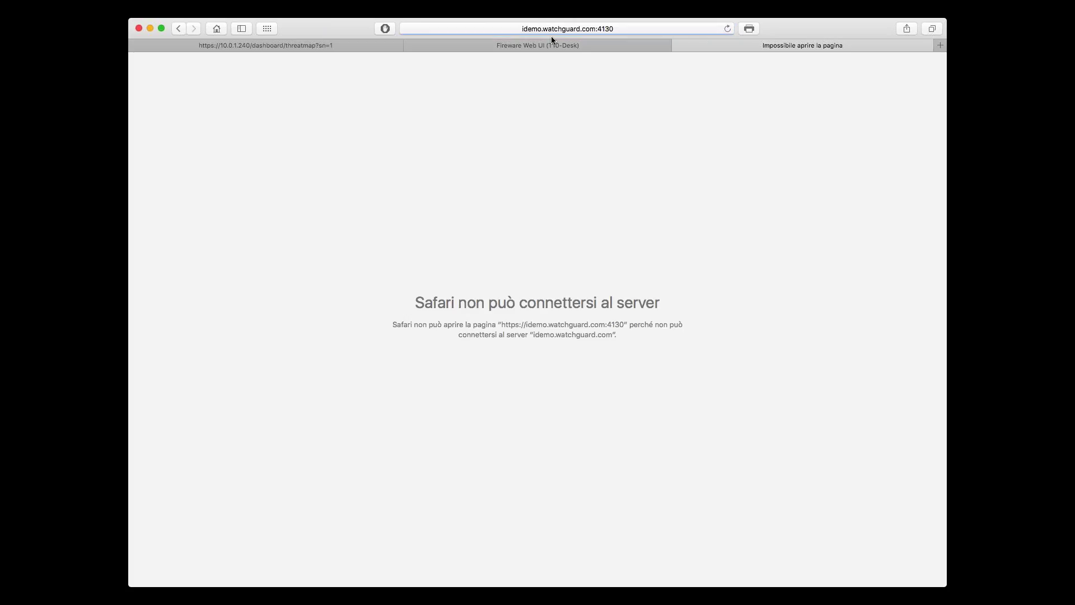
Step: Load idemo.watchguard.com without the port, then return to the Dimension Threat Map tab
{"action": "left_click", "coordinate": [566, 29]}
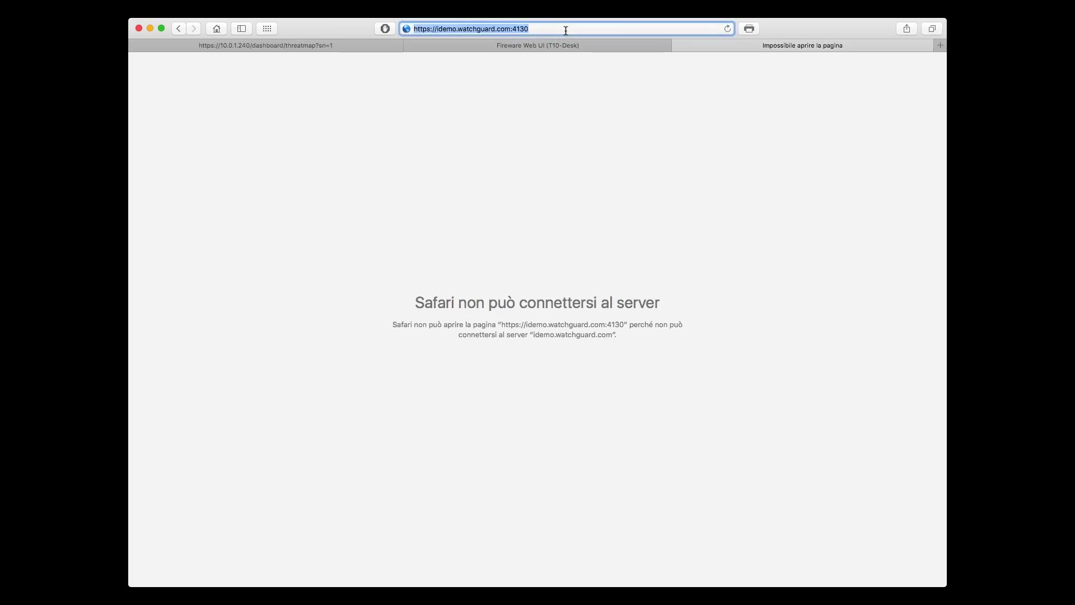
{"action": "key", "text": "BackSpace"}
{"action": "type", "text": "idemo.watchguard.com"}
{"action": "key", "text": "BackSpace"}
{"action": "key", "text": "Return"}
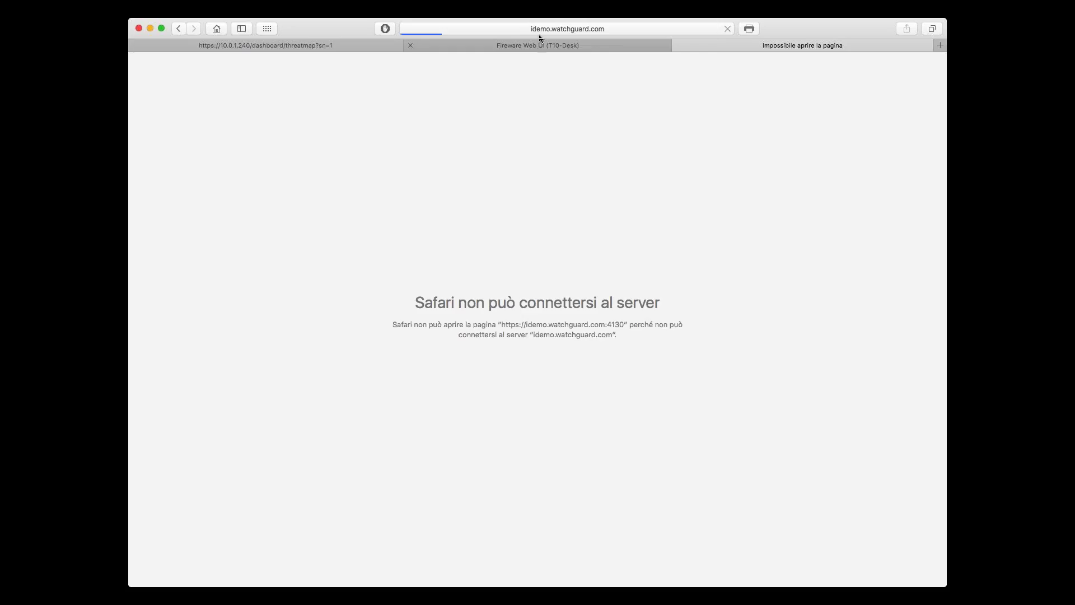
{"action": "left_click", "coordinate": [544, 43]}
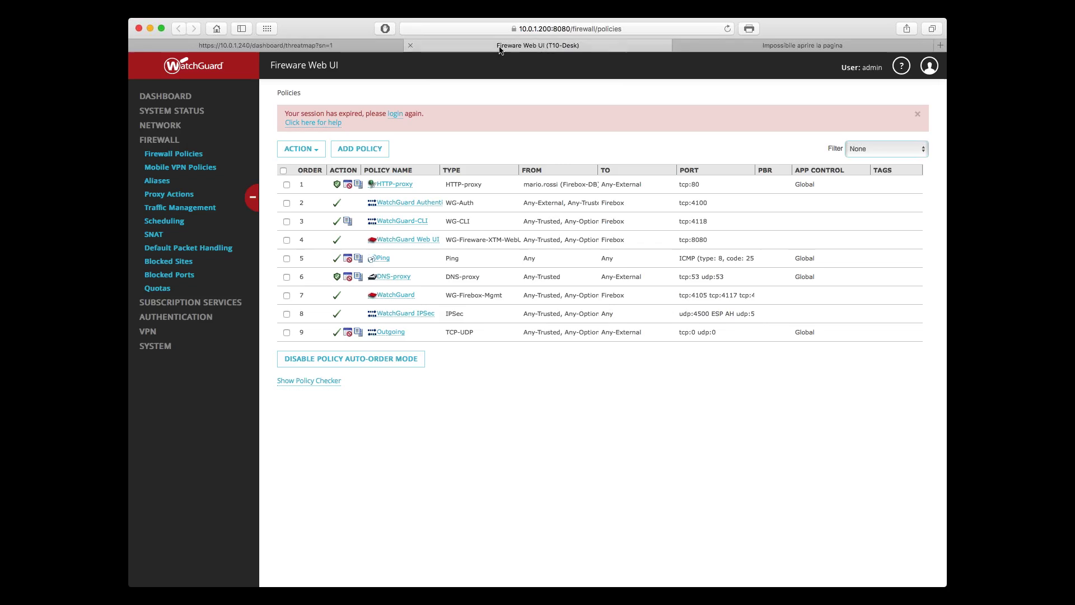
{"action": "left_click", "coordinate": [372, 41]}
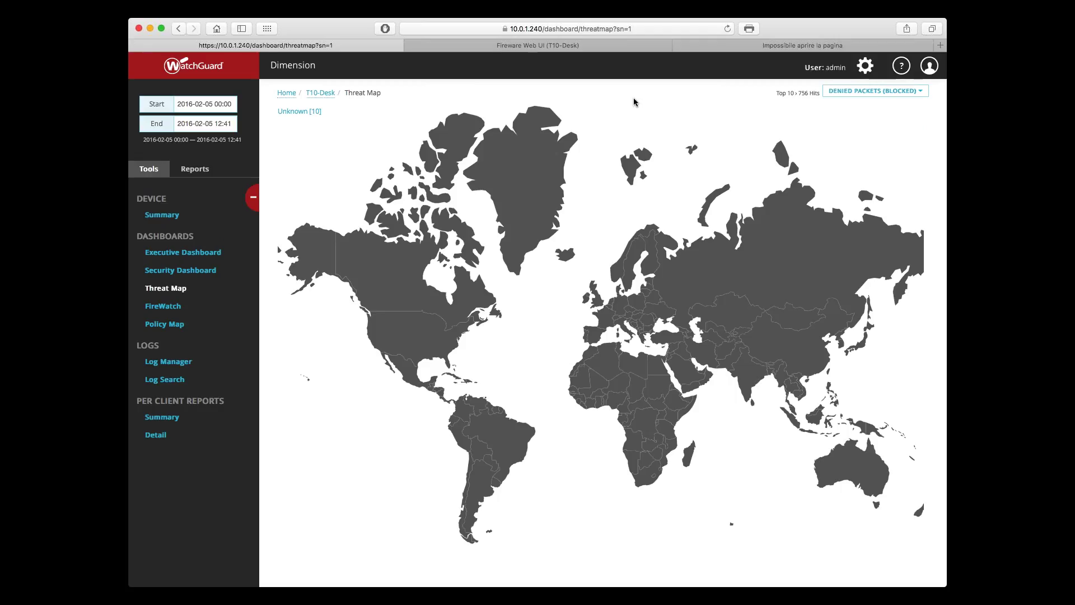
Step: Close the failed tab and switch the Threat Map to Web Traffic
{"action": "left_click", "coordinate": [678, 46]}
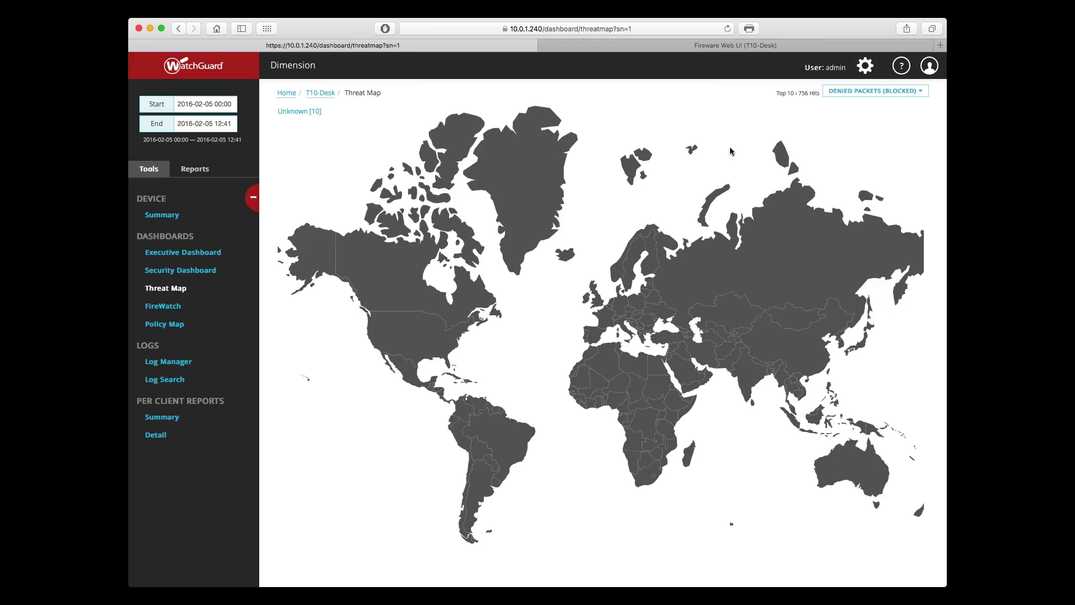
{"action": "left_click", "coordinate": [852, 92]}
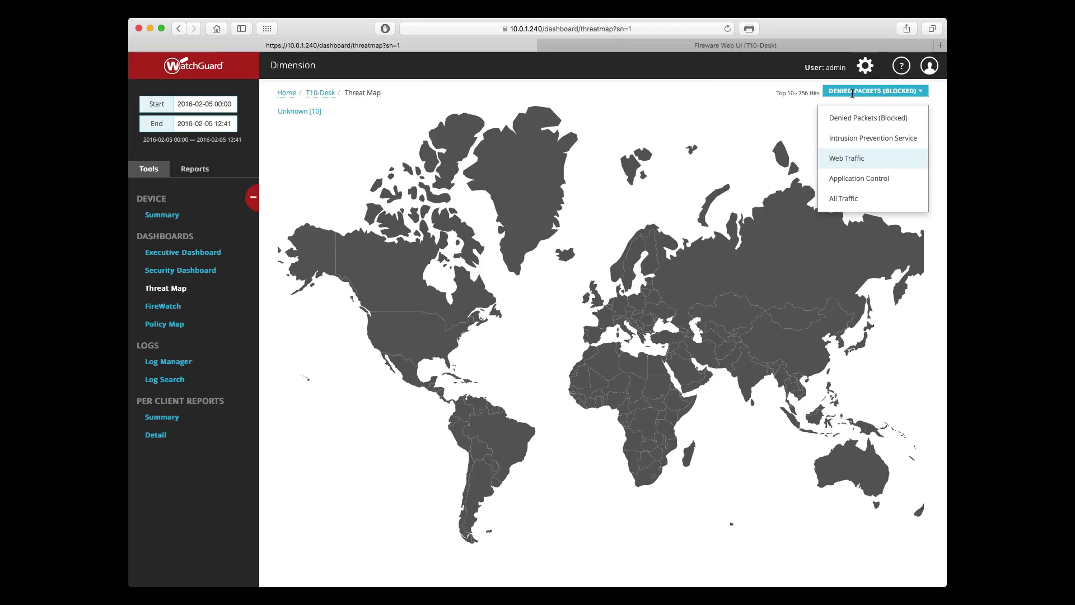
{"action": "left_click", "coordinate": [847, 158]}
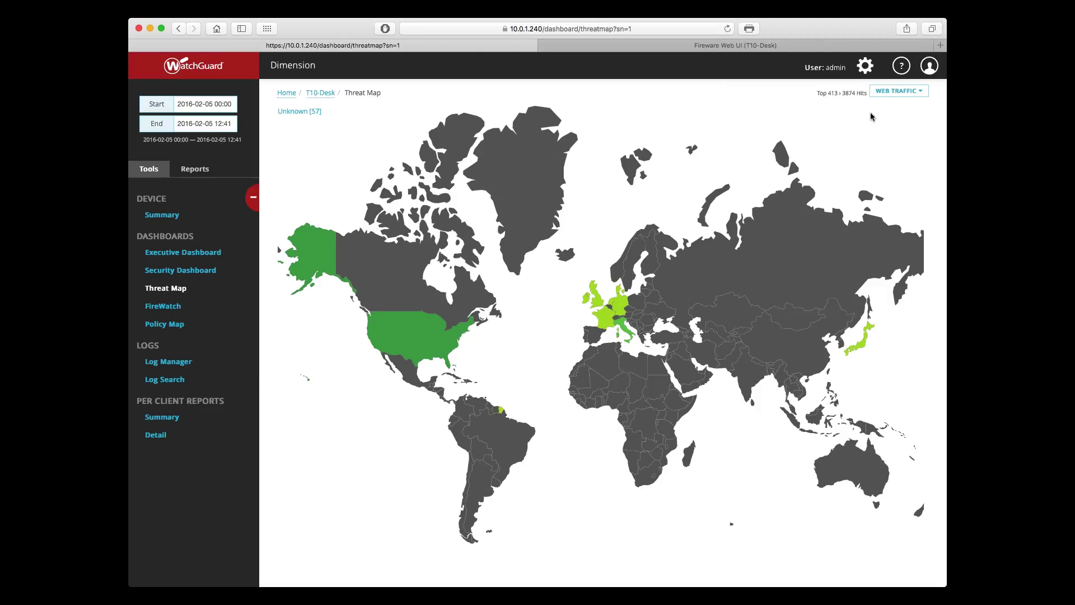
Step: Switch back to Denied Packets (Blocked) and list the Unknown-origin blocked hits
{"action": "left_click", "coordinate": [896, 92]}
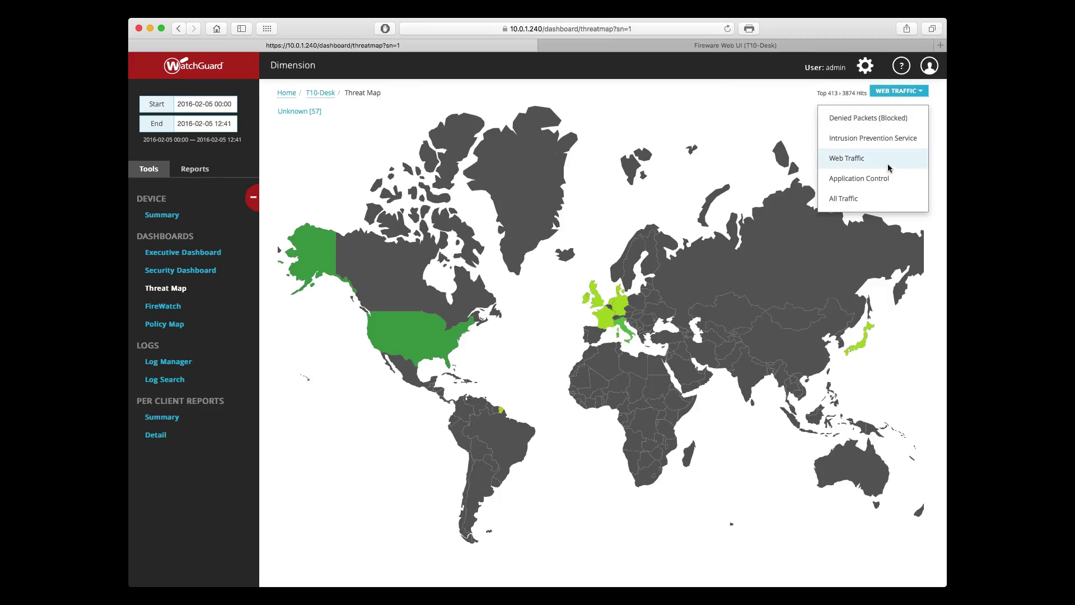
{"action": "left_click", "coordinate": [902, 122]}
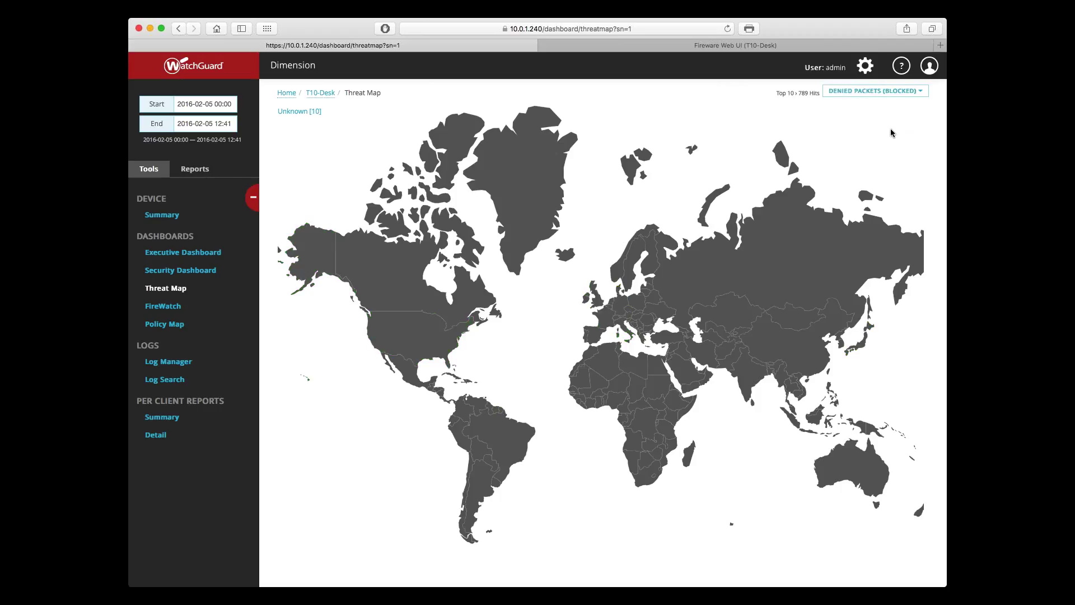
{"action": "left_click", "coordinate": [293, 112]}
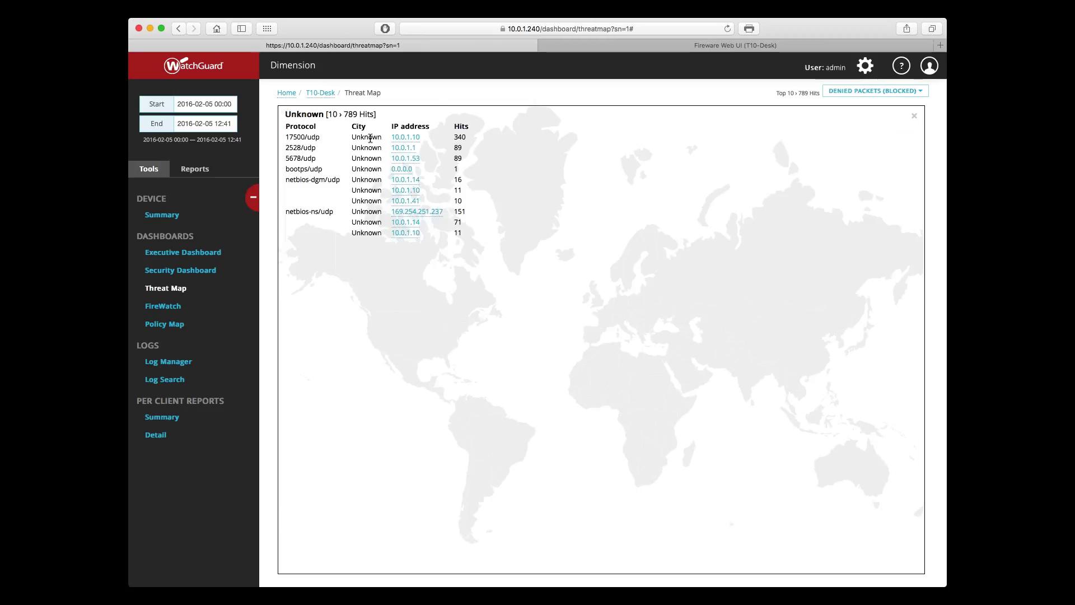
{"action": "left_click_drag", "start_coordinate": [388, 137], "coordinate": [445, 220]}
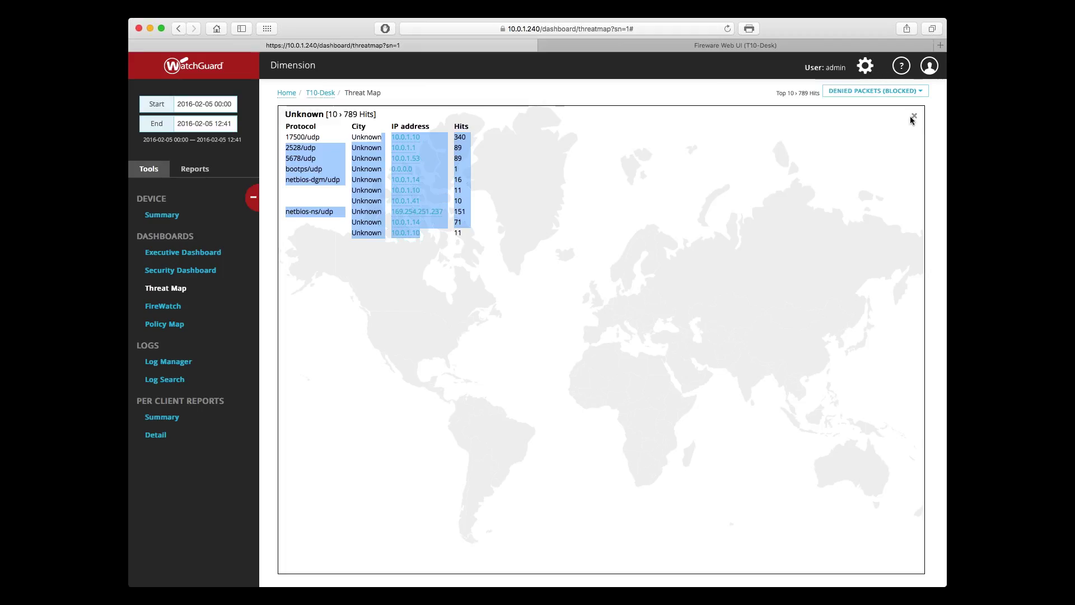
{"action": "left_click", "coordinate": [911, 119]}
{"action": "left_click", "coordinate": [852, 93]}
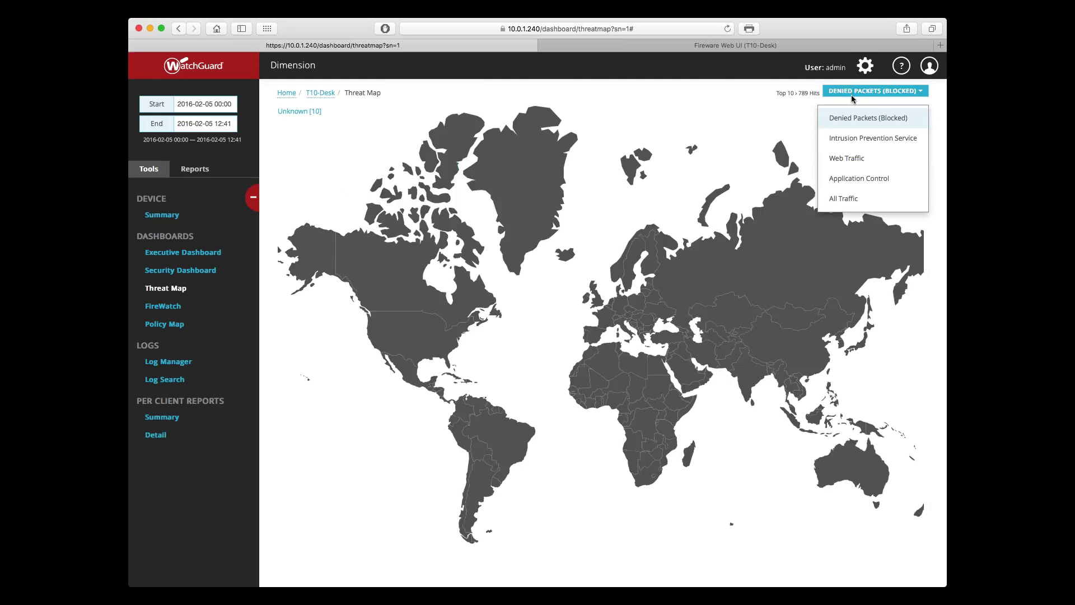
Step: Switch the Threat Map to Intrusion Prevention Service, then to Web Traffic
{"action": "key", "text": "Down"}
{"action": "left_click", "coordinate": [855, 140]}
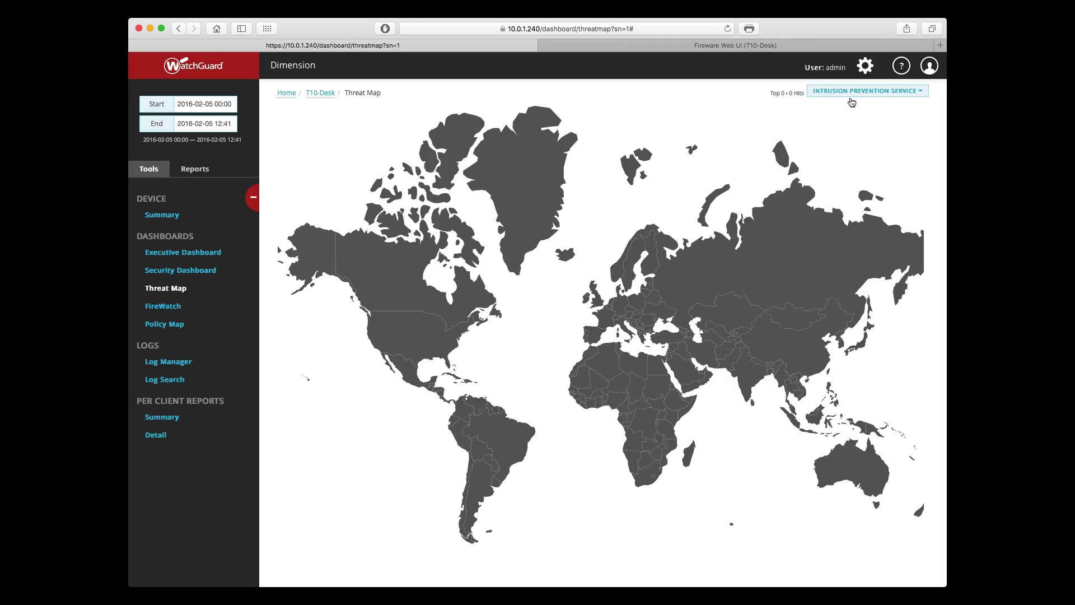
{"action": "left_click", "coordinate": [851, 103]}
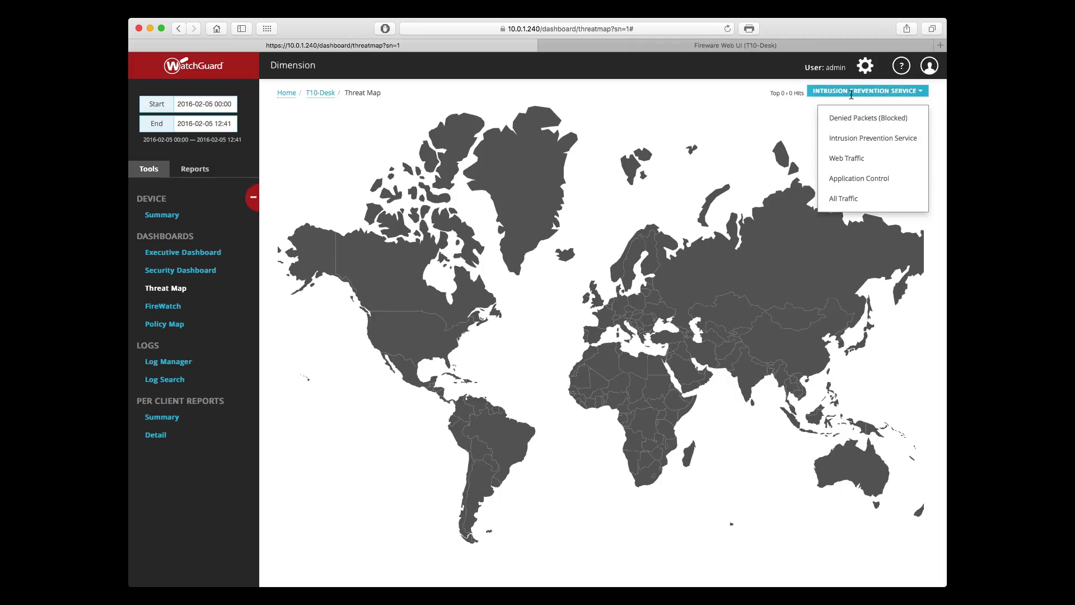
{"action": "left_click", "coordinate": [846, 159]}
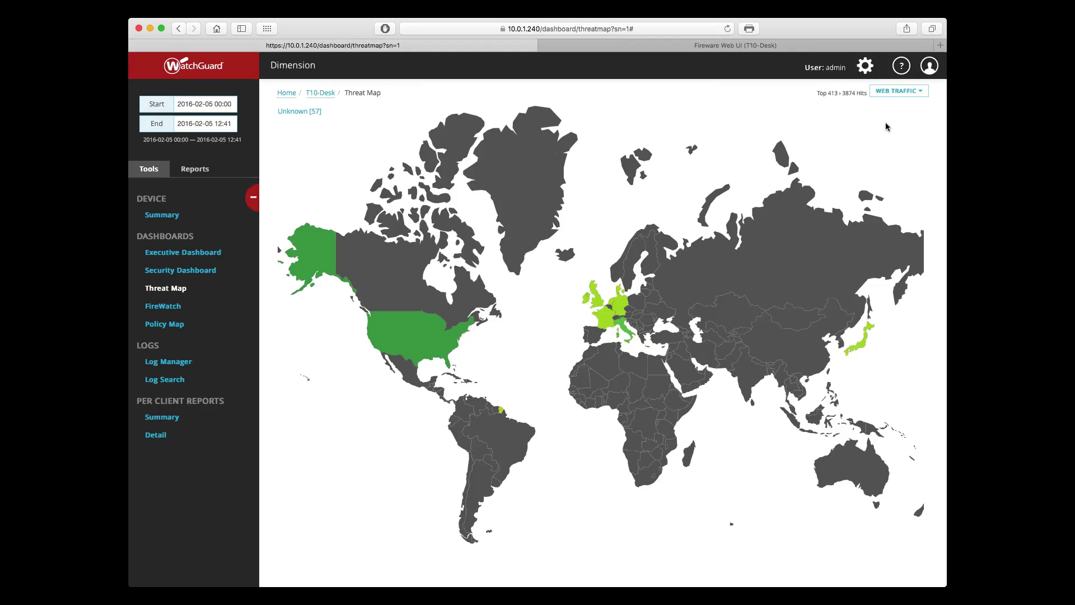
Step: Change the Threat Map traffic type from Web Traffic to Application Control
{"action": "left_click", "coordinate": [899, 92]}
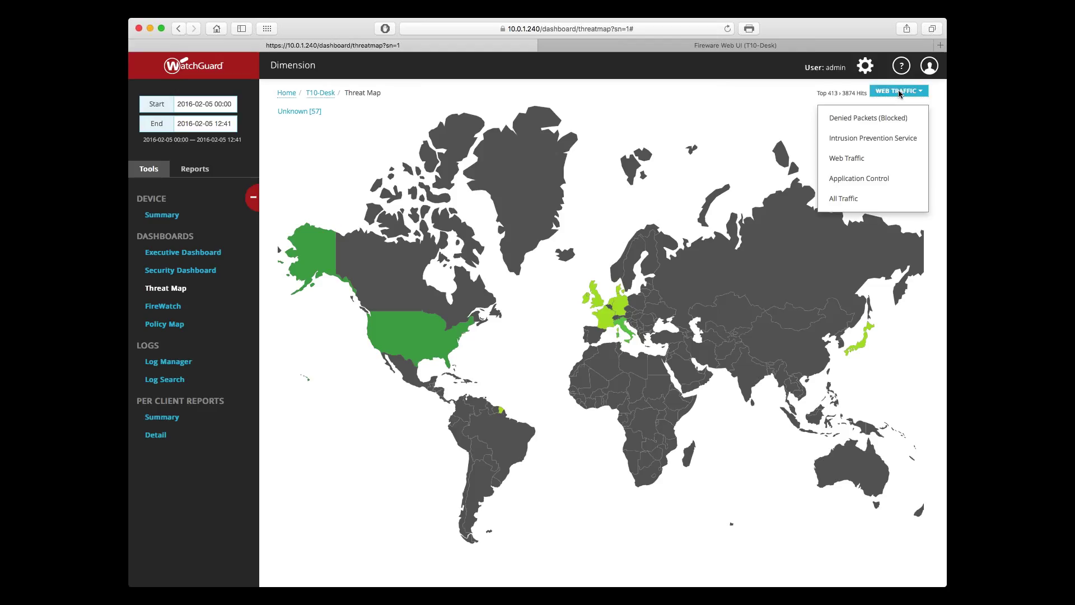
{"action": "key", "text": "Down"}
{"action": "key", "text": "Down"}
{"action": "key", "text": "Down"}
{"action": "key", "text": "Down"}
{"action": "key", "text": "Return"}
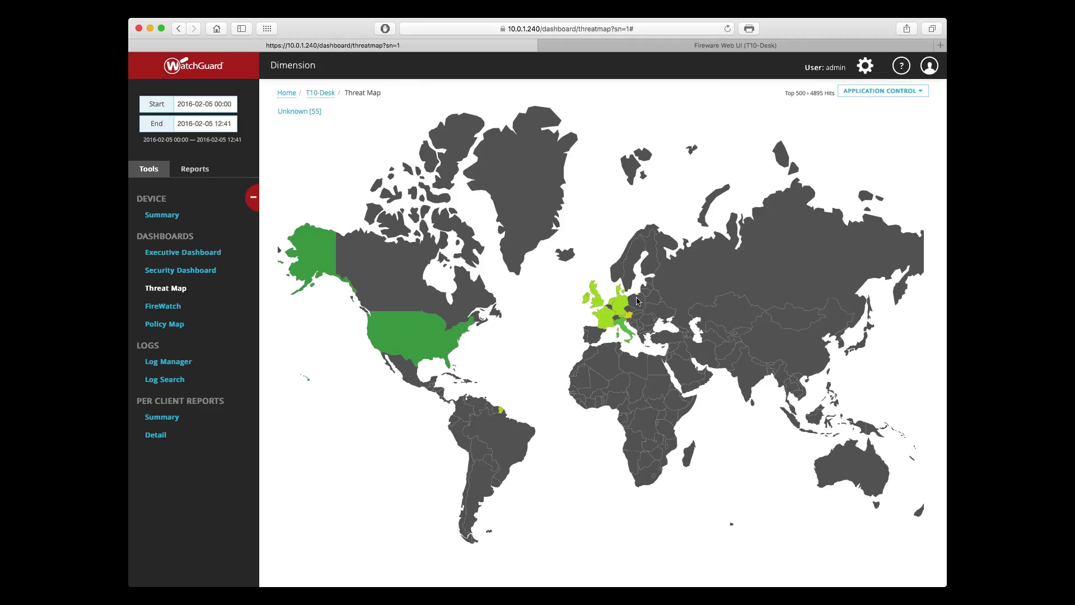
{"action": "left_click", "coordinate": [623, 326]}
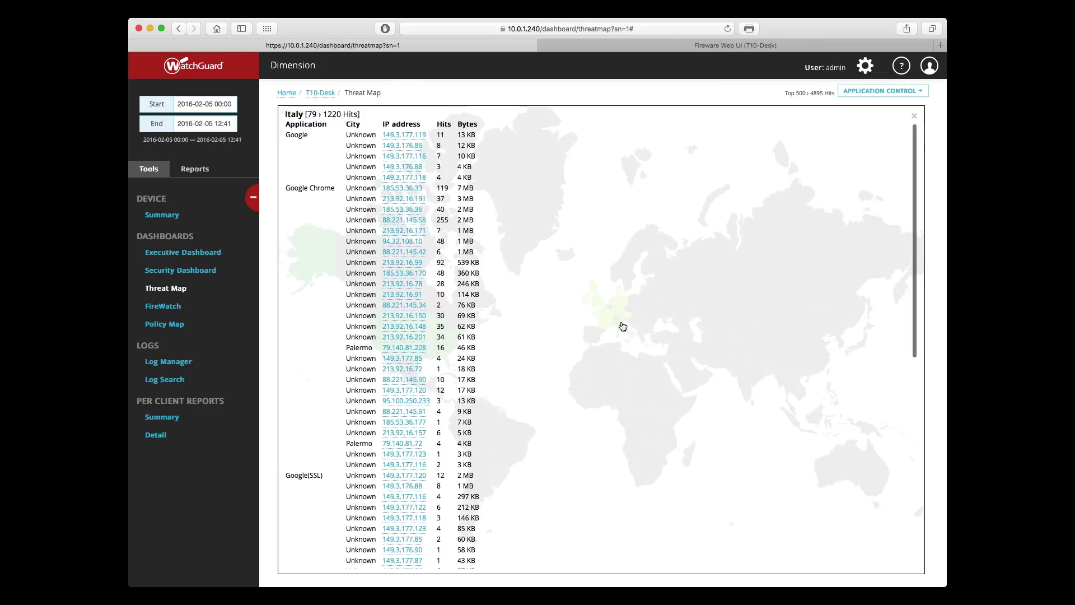
{"action": "scroll", "coordinate": [620, 322], "scroll_direction": "down", "scroll_amount": 2}
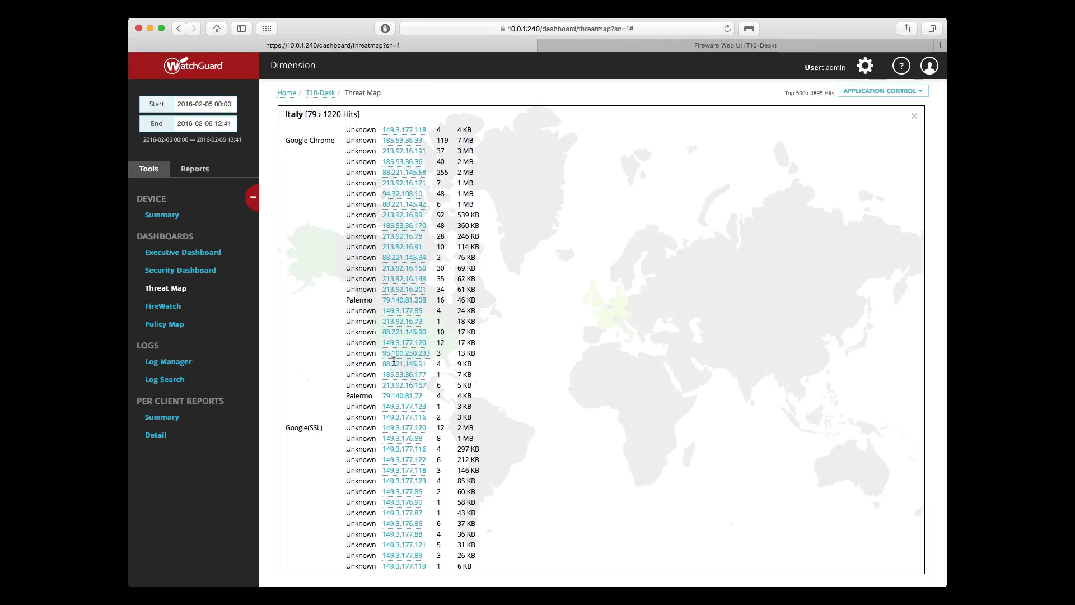
{"action": "double_click", "coordinate": [365, 396]}
{"action": "left_click", "coordinate": [394, 398]}
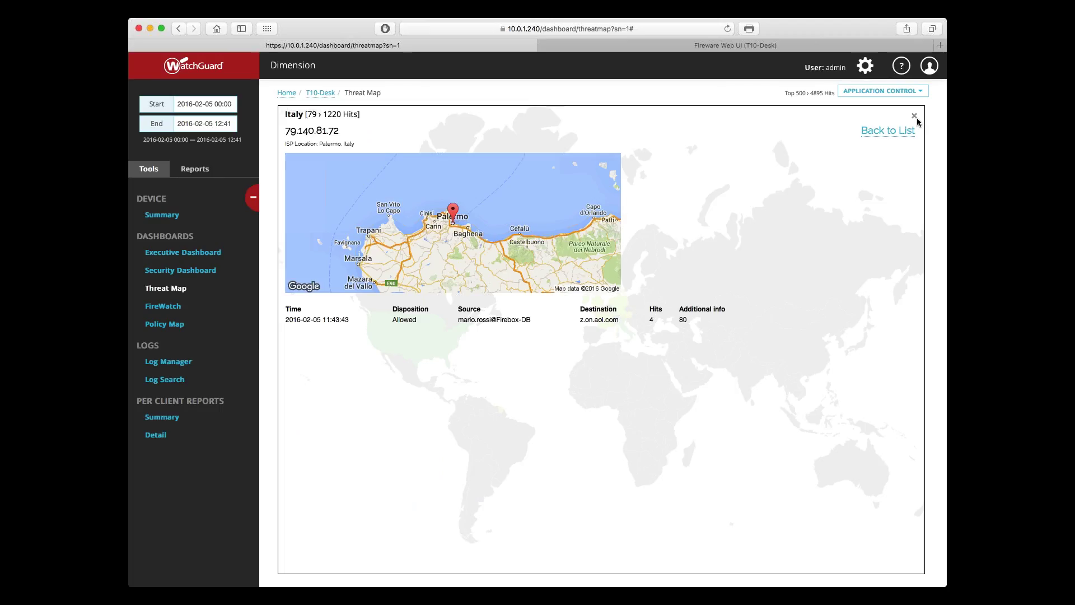
{"action": "left_click", "coordinate": [916, 118]}
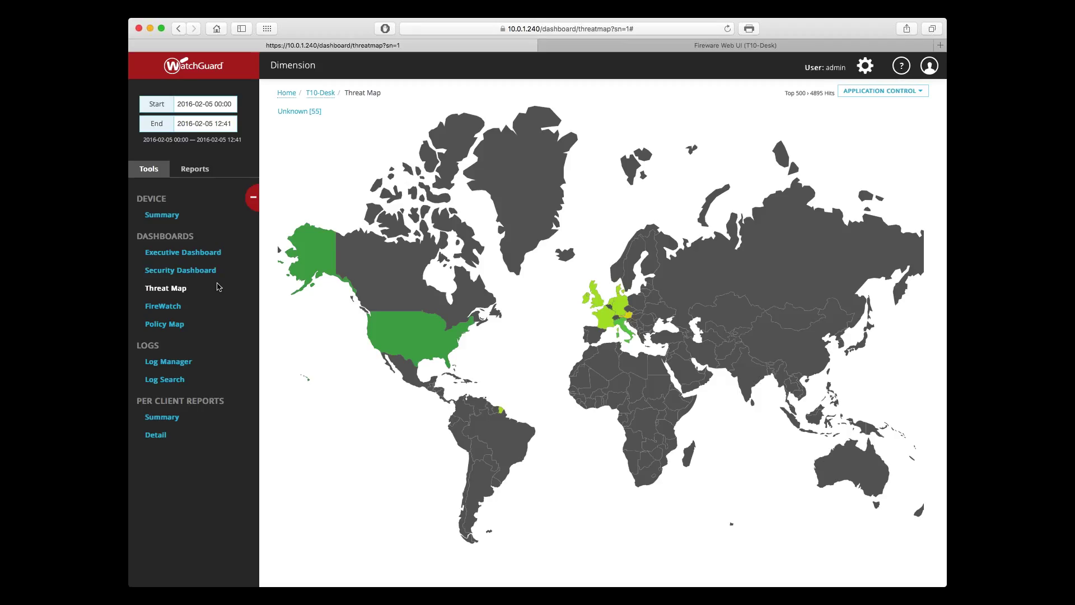
Step: Go via Security Dashboard and Threat Map to FireWatch's by-source bytes treemap
{"action": "left_click", "coordinate": [209, 277]}
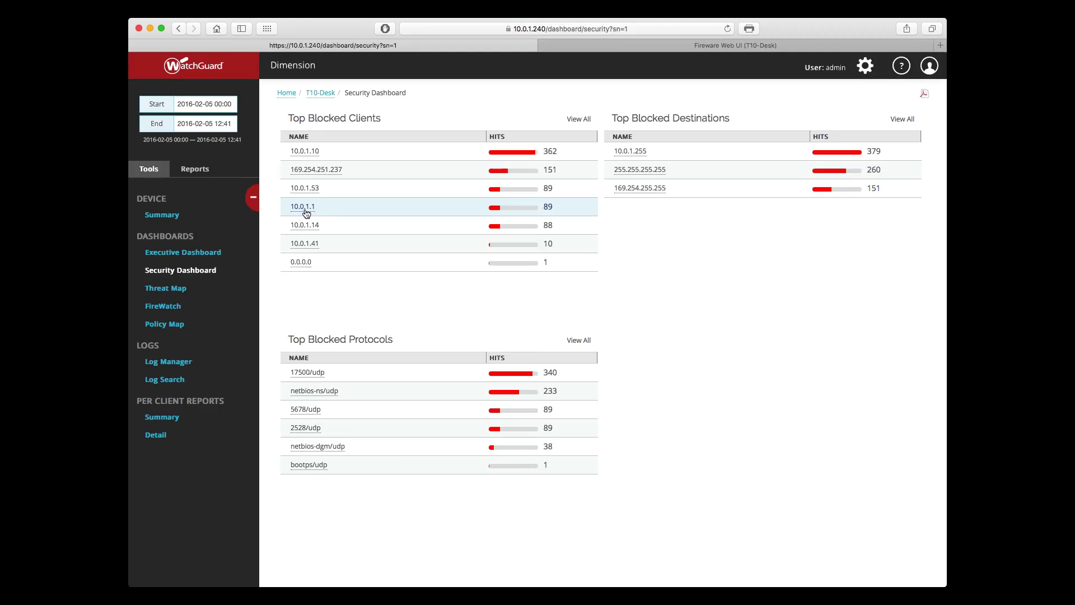
{"action": "left_click", "coordinate": [181, 289]}
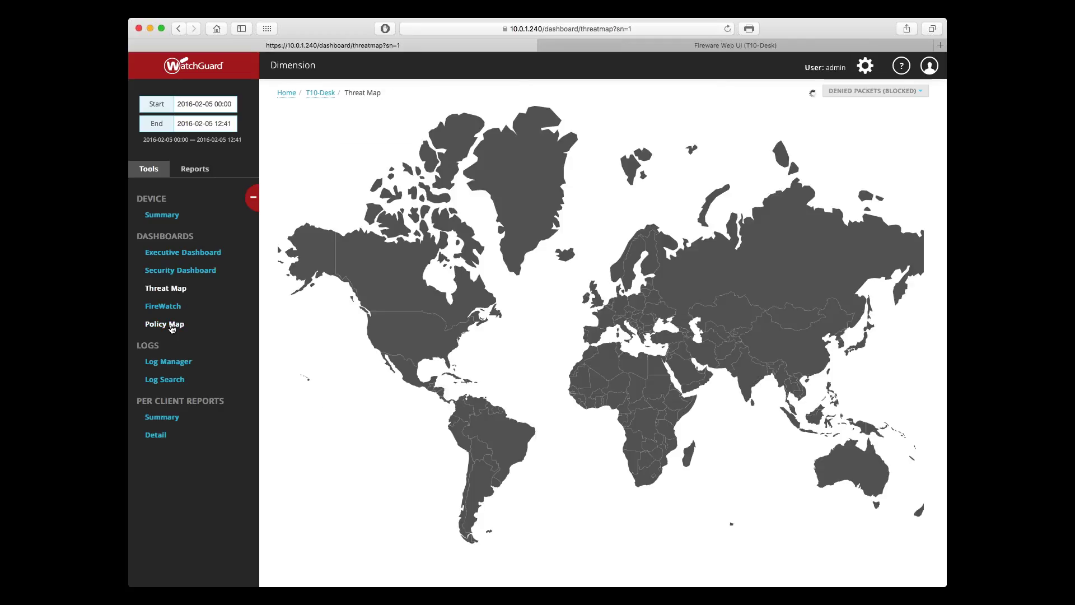
{"action": "left_click", "coordinate": [167, 309]}
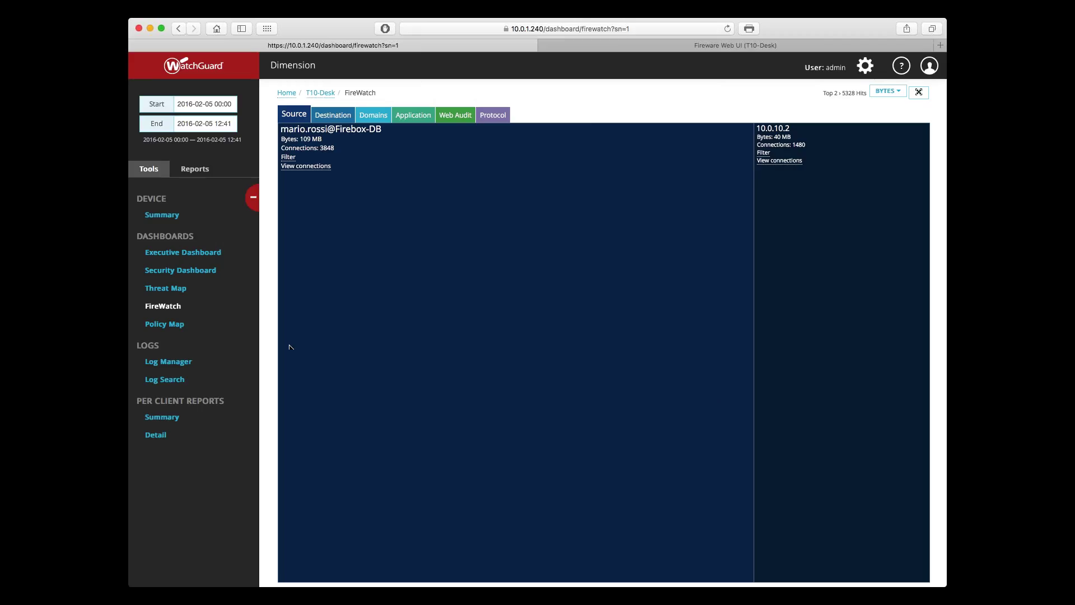
Step: Inspect the details of the largest traffic source in the FireWatch treemap
{"action": "left_click", "coordinate": [511, 353]}
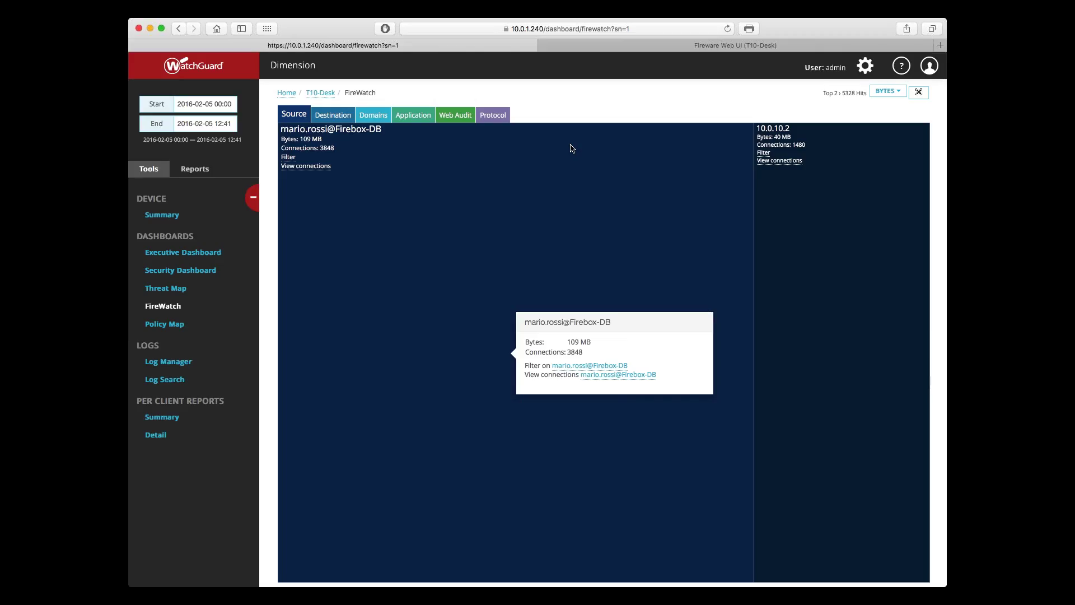
{"action": "left_click", "coordinate": [571, 148]}
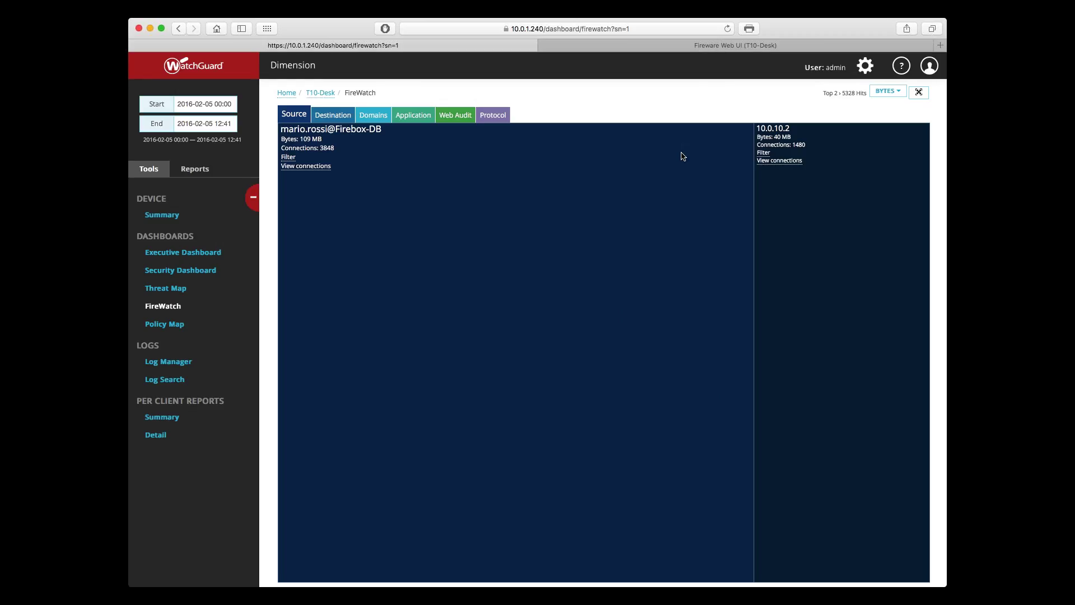
{"action": "left_click", "coordinate": [683, 156]}
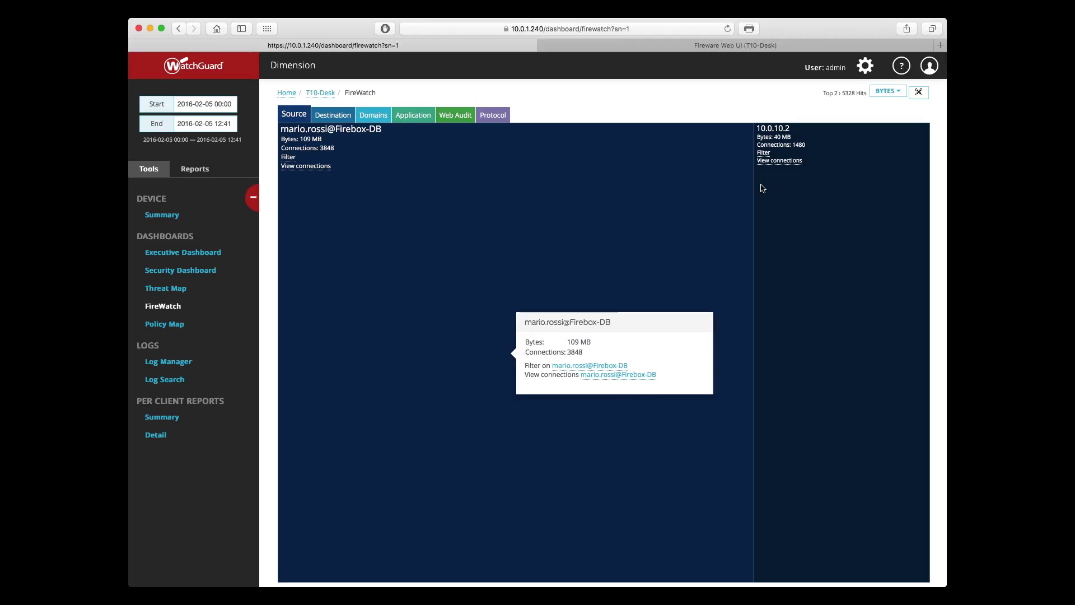
Step: Size the source tiles by Bytes, check the user's source tile, then move to destinations
{"action": "left_click", "coordinate": [888, 93]}
{"action": "left_click", "coordinate": [854, 138]}
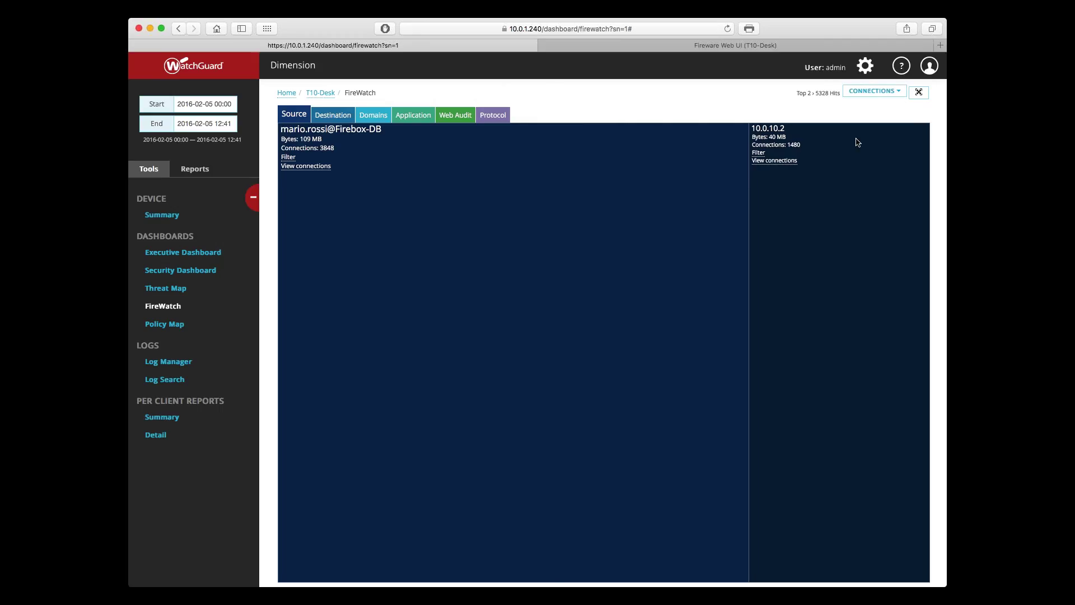
{"action": "mouse_move", "coordinate": [857, 136]}
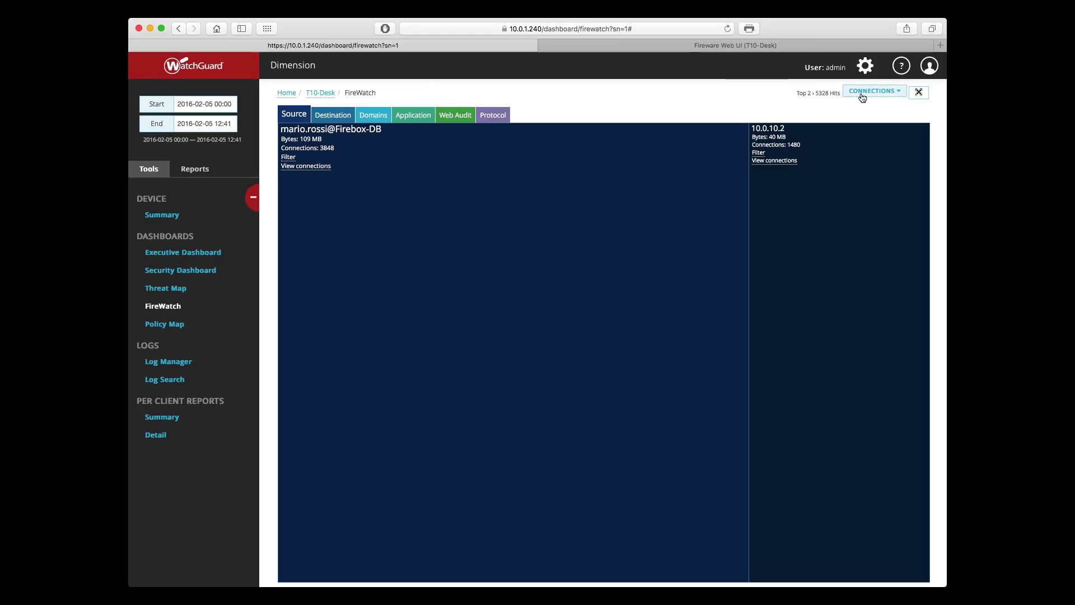
{"action": "left_click", "coordinate": [873, 91]}
{"action": "left_click", "coordinate": [861, 117]}
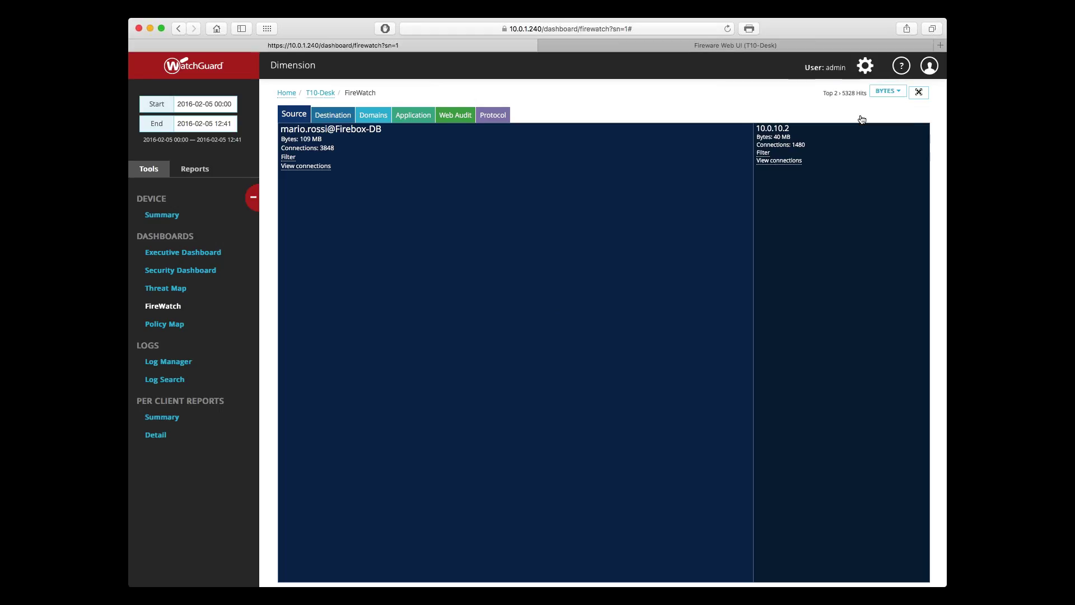
{"action": "mouse_move", "coordinate": [795, 190]}
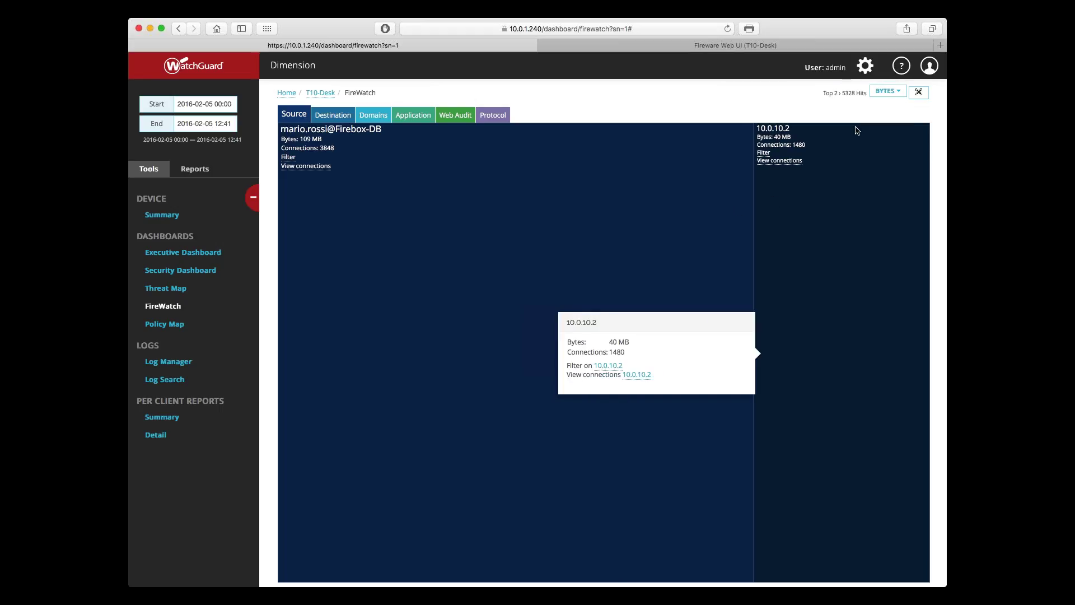
{"action": "left_click", "coordinate": [881, 99]}
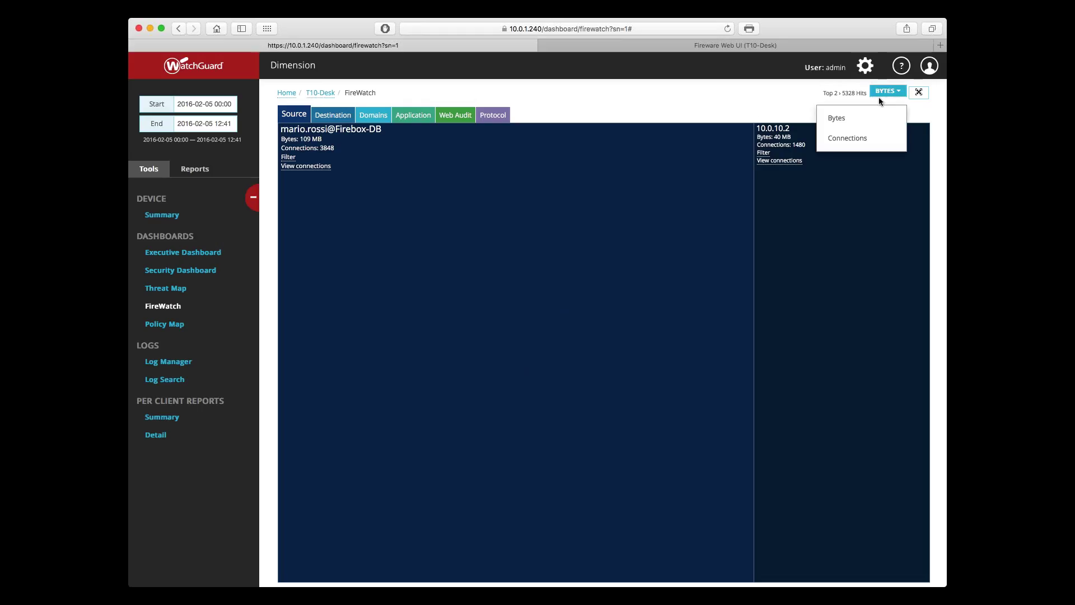
{"action": "left_click", "coordinate": [753, 111]}
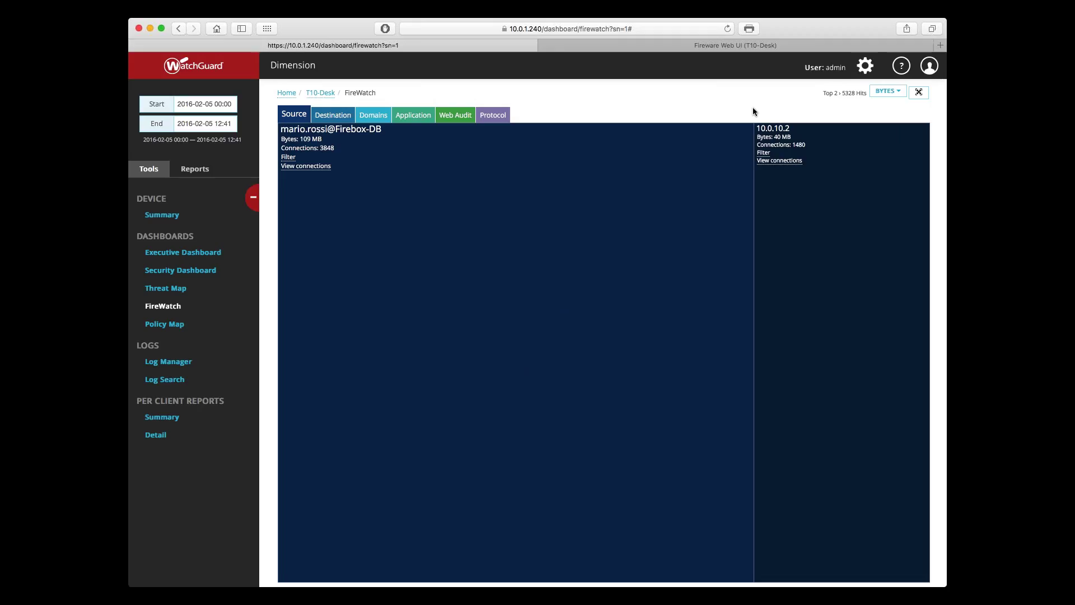
{"action": "left_click", "coordinate": [573, 185]}
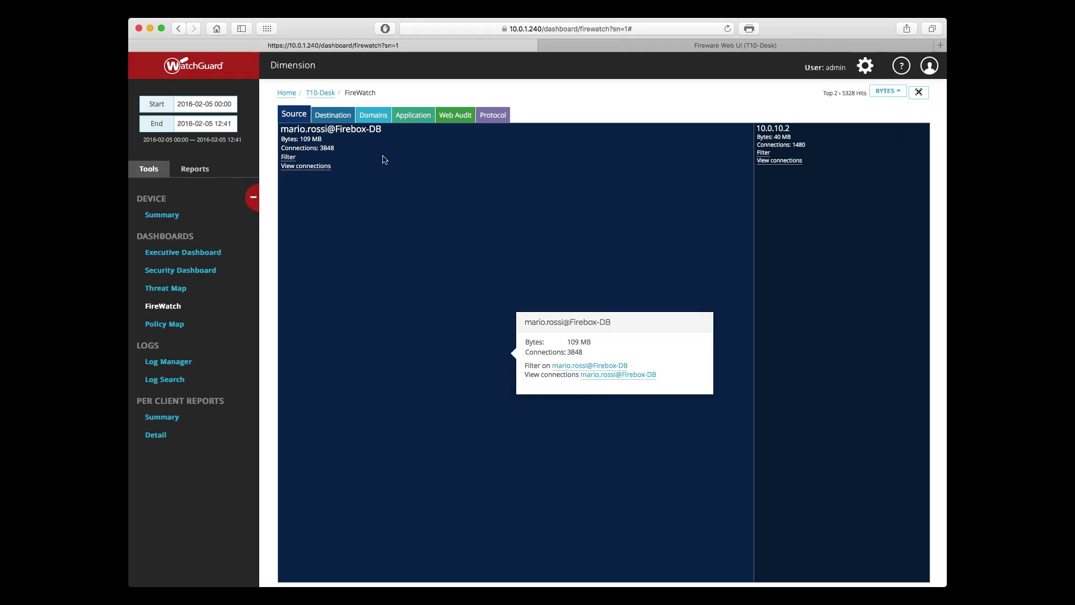
{"action": "left_click", "coordinate": [332, 114]}
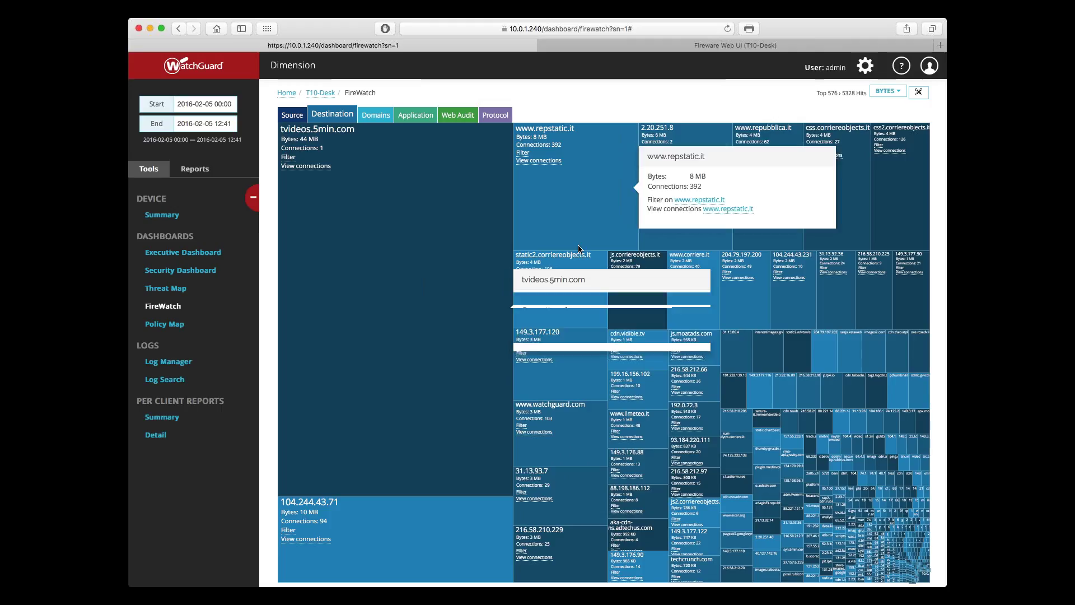
{"action": "left_click", "coordinate": [887, 92]}
{"action": "left_click", "coordinate": [864, 139]}
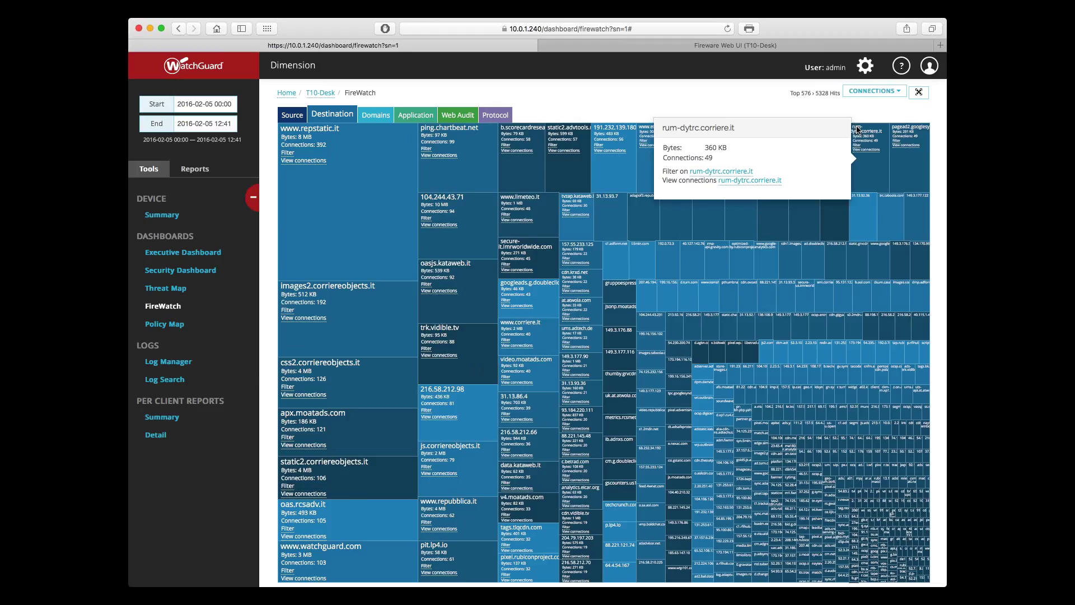
{"action": "left_click", "coordinate": [316, 144]}
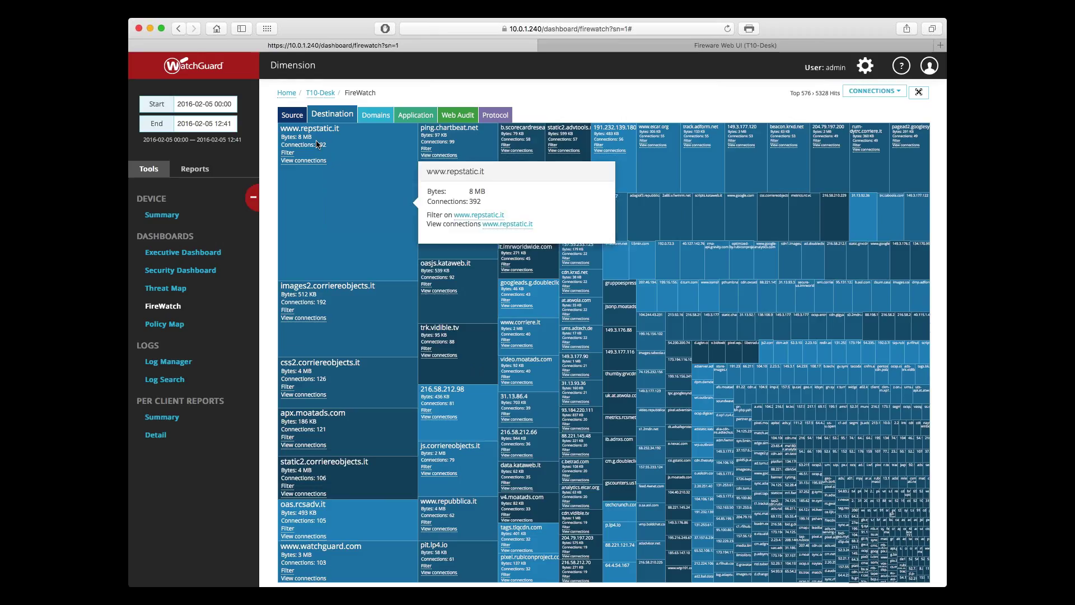
{"action": "left_click", "coordinate": [374, 118]}
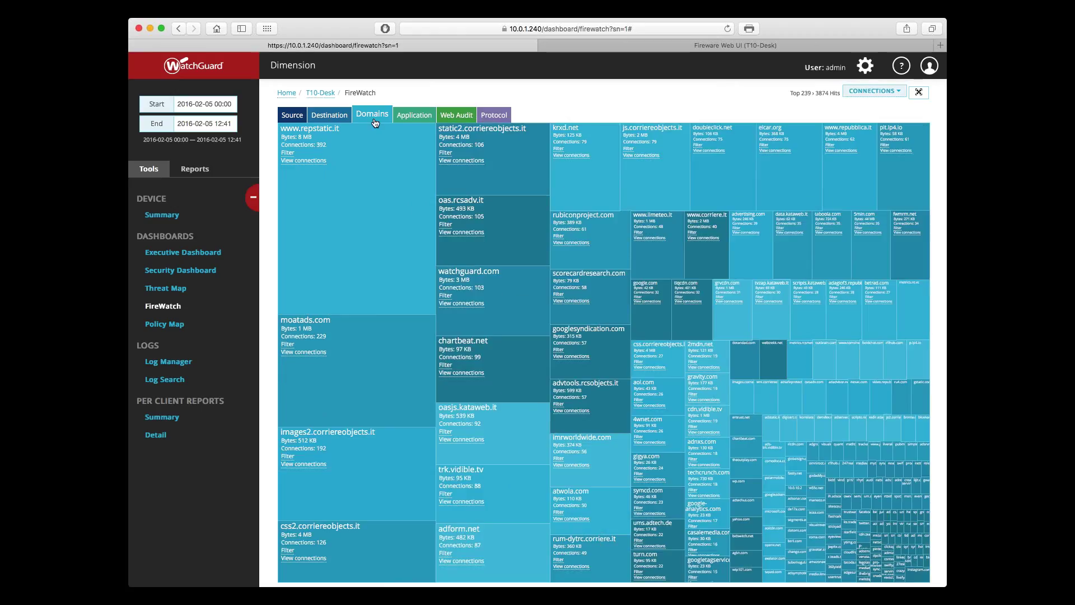
Step: Show domains by bytes, review Application, Web Audit and Protocol breakdowns, then return to Source
{"action": "left_click", "coordinate": [862, 92]}
{"action": "left_click", "coordinate": [860, 116]}
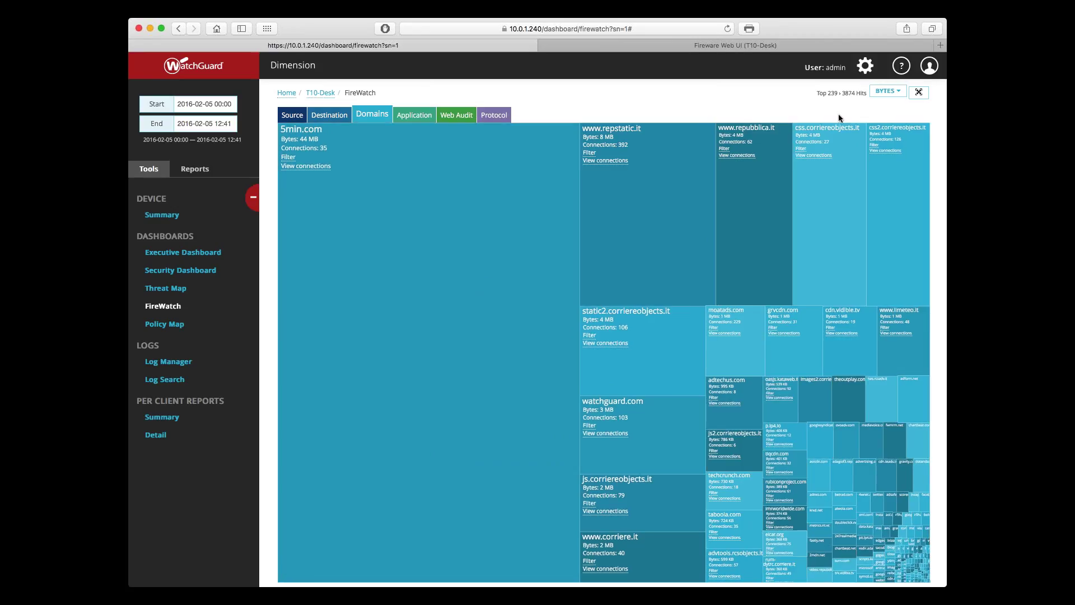
{"action": "left_click", "coordinate": [413, 115]}
{"action": "left_click", "coordinate": [449, 117]}
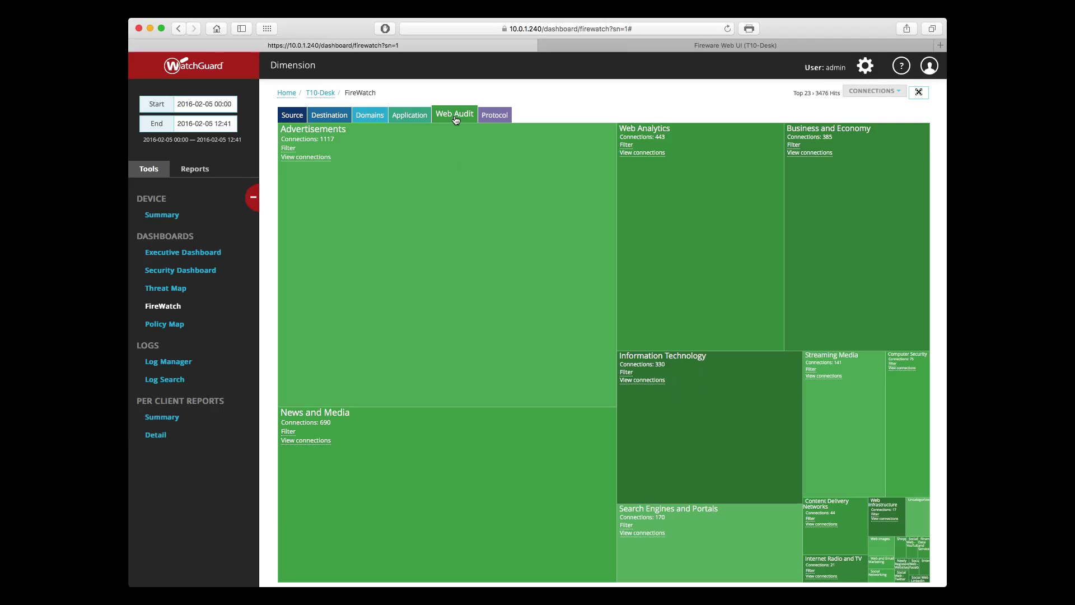
{"action": "left_click", "coordinate": [490, 117]}
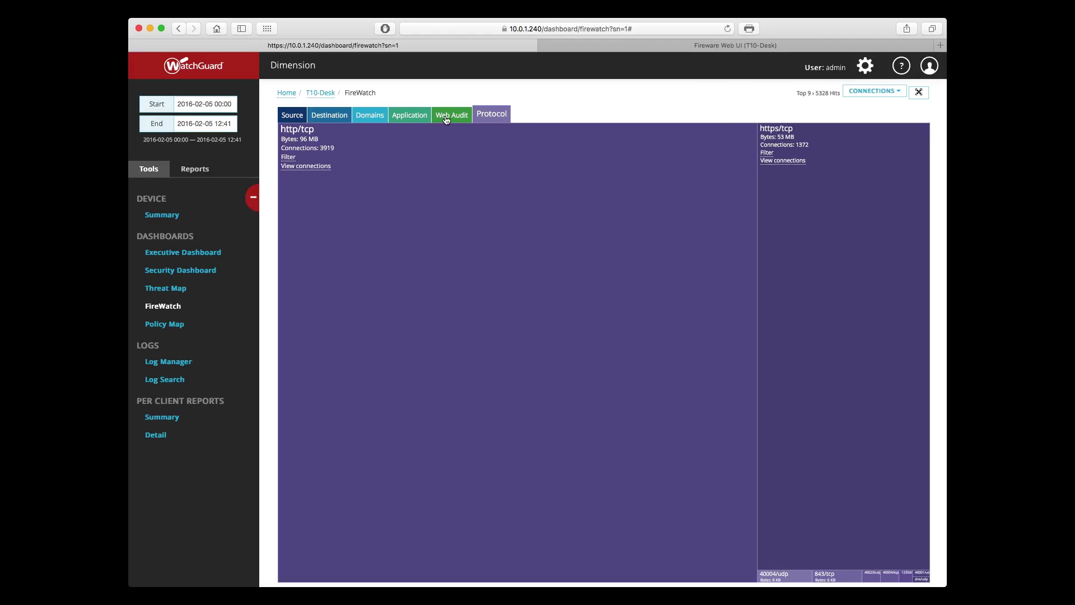
{"action": "left_click", "coordinate": [290, 116]}
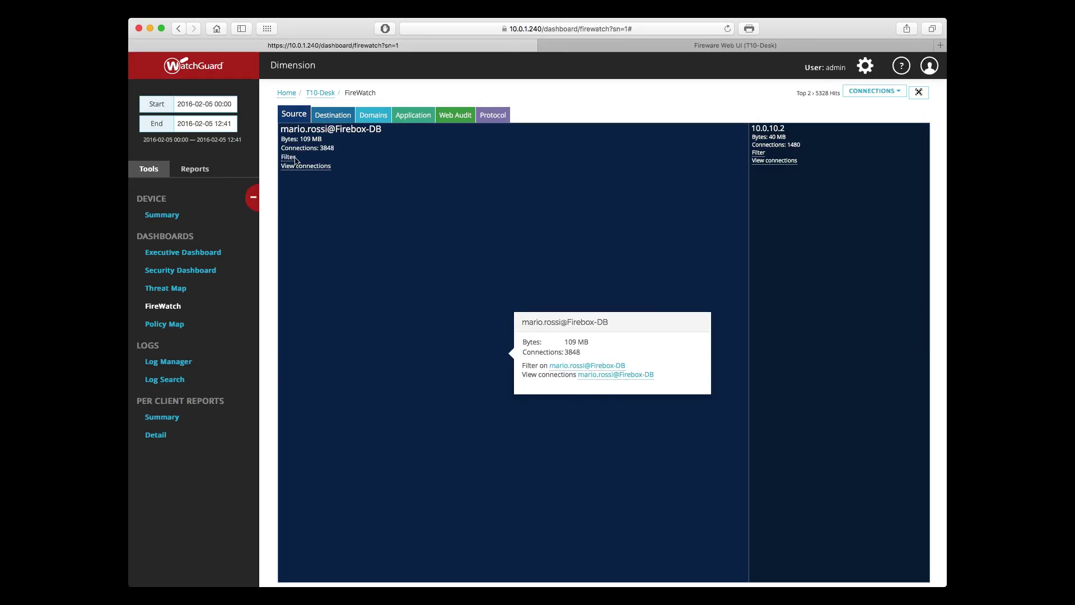
{"action": "left_click", "coordinate": [567, 370]}
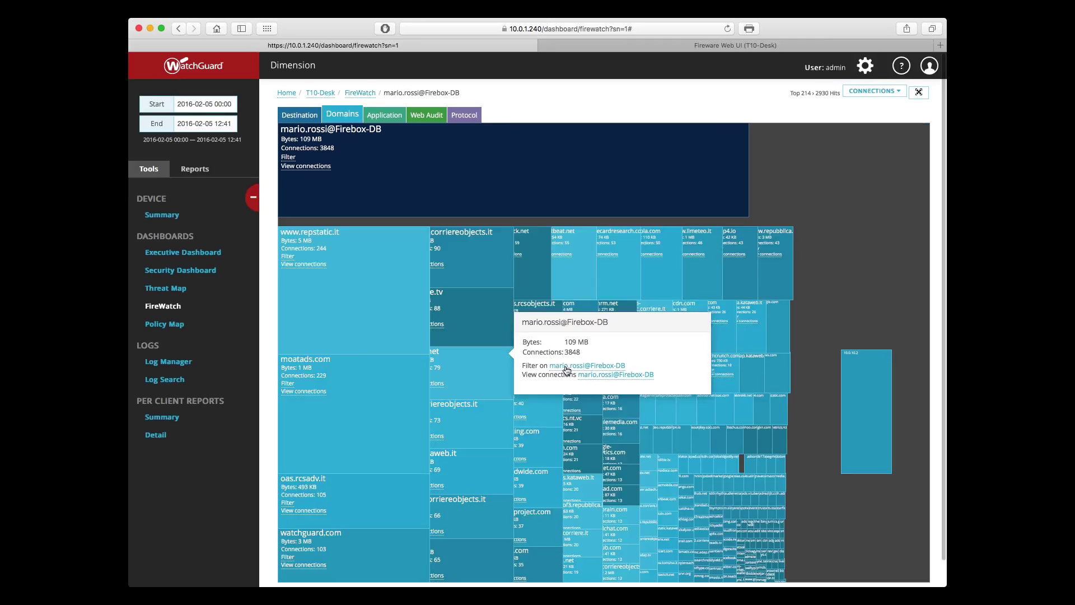
{"action": "left_click_drag", "start_coordinate": [403, 93], "coordinate": [459, 94]}
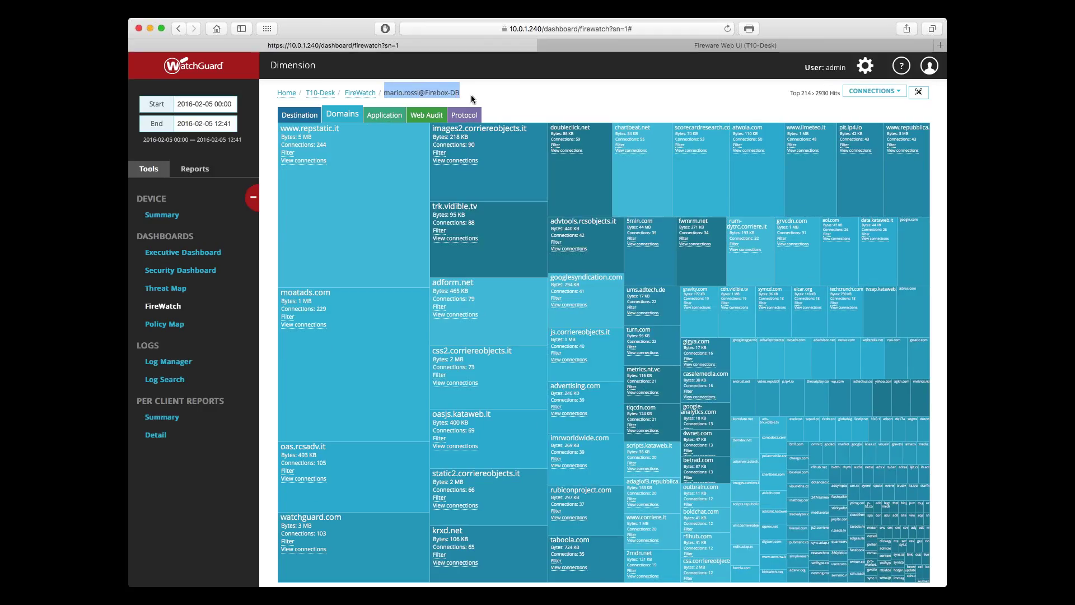
{"action": "left_click", "coordinate": [473, 94]}
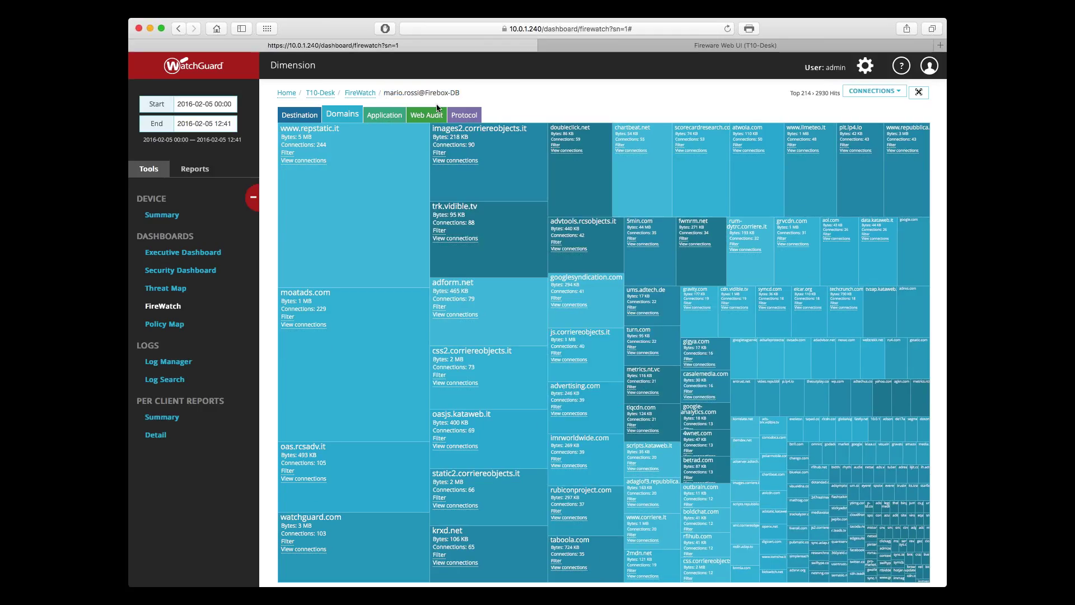
{"action": "left_click", "coordinate": [307, 119]}
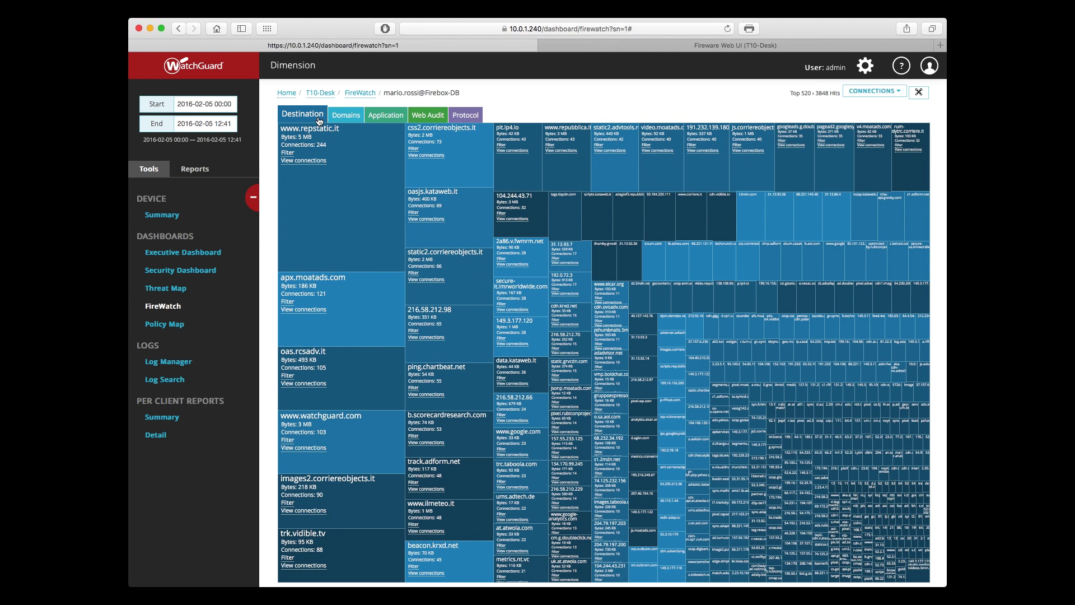
{"action": "left_click", "coordinate": [896, 91]}
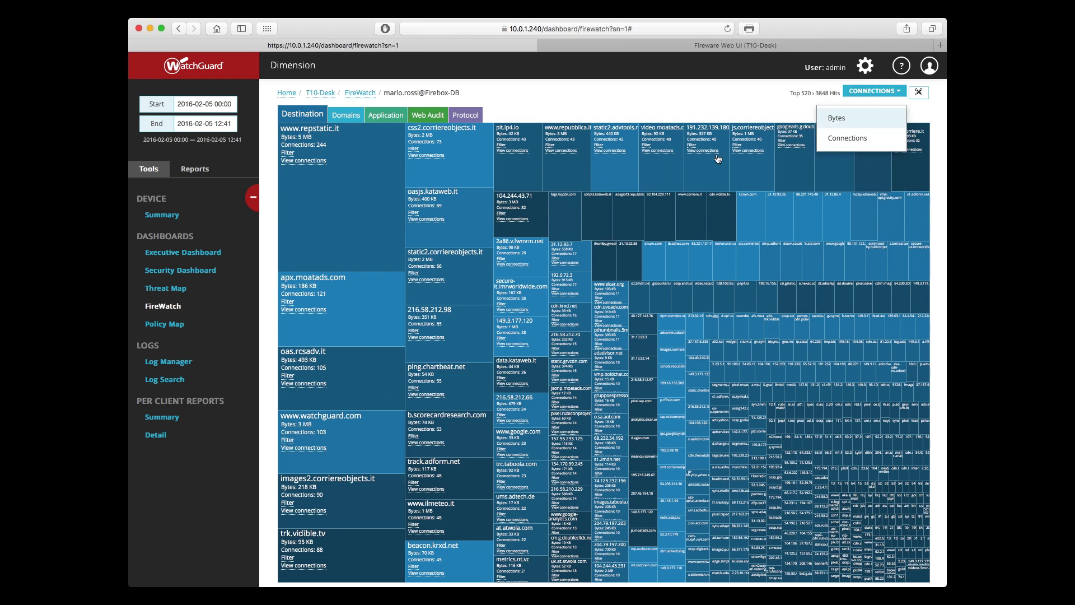
{"action": "left_click", "coordinate": [837, 118]}
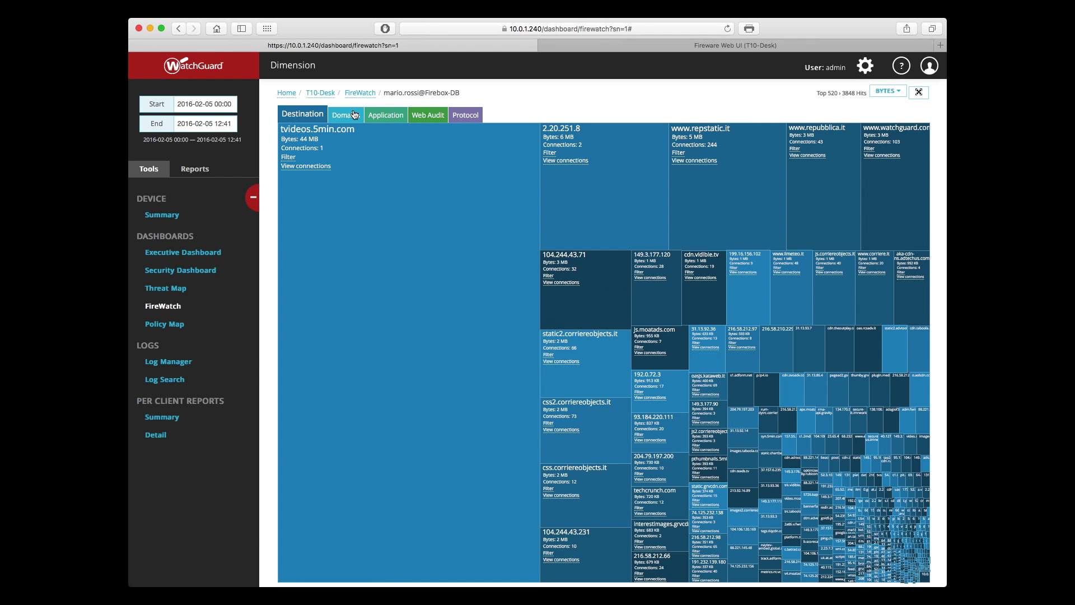
{"action": "left_click", "coordinate": [353, 115]}
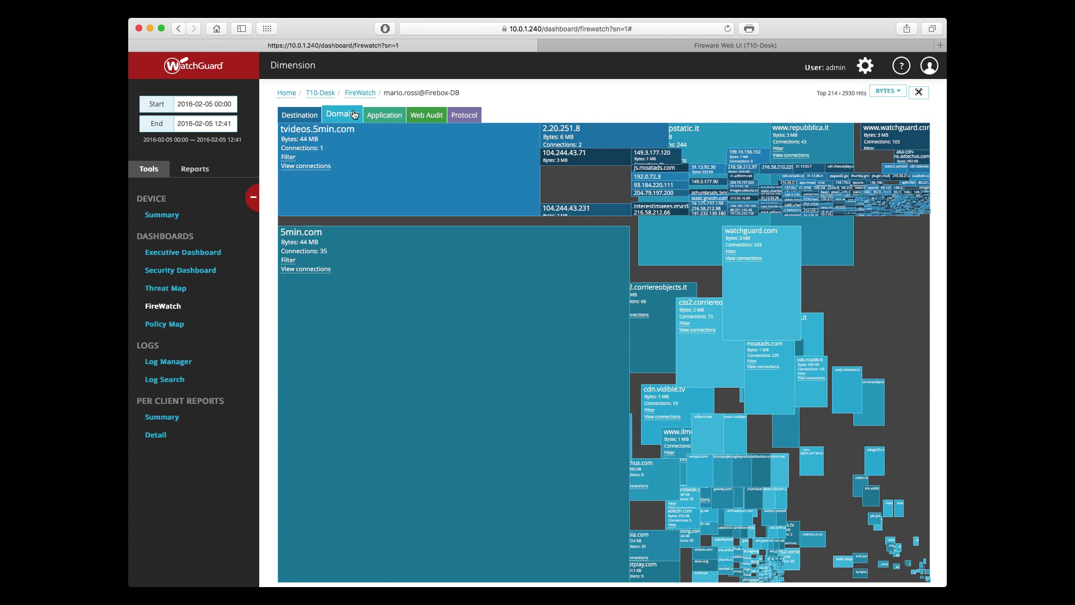
{"action": "left_click", "coordinate": [394, 117]}
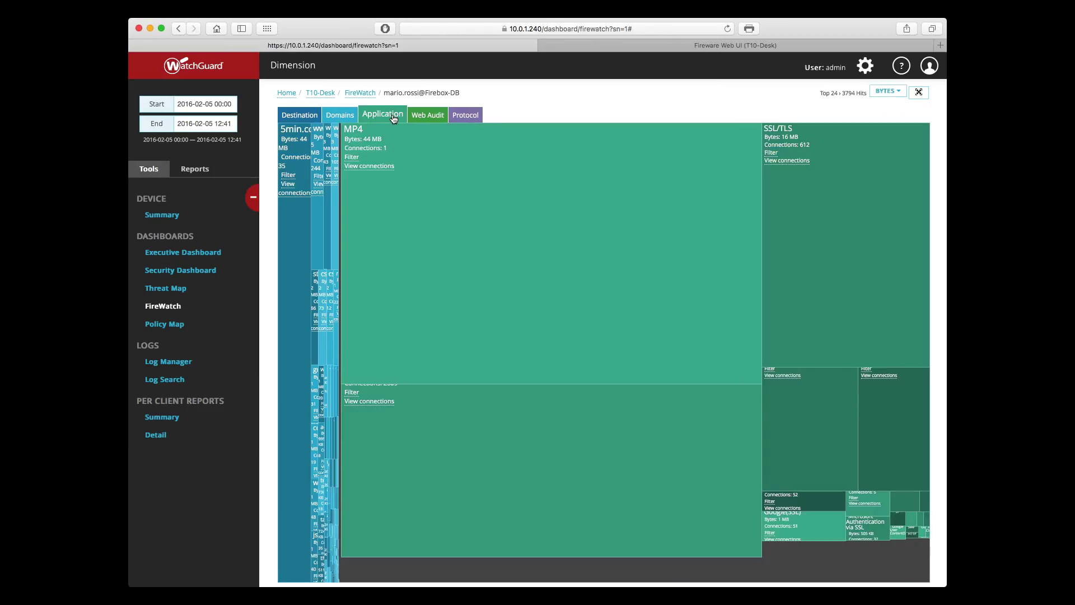
{"action": "left_click", "coordinate": [422, 118]}
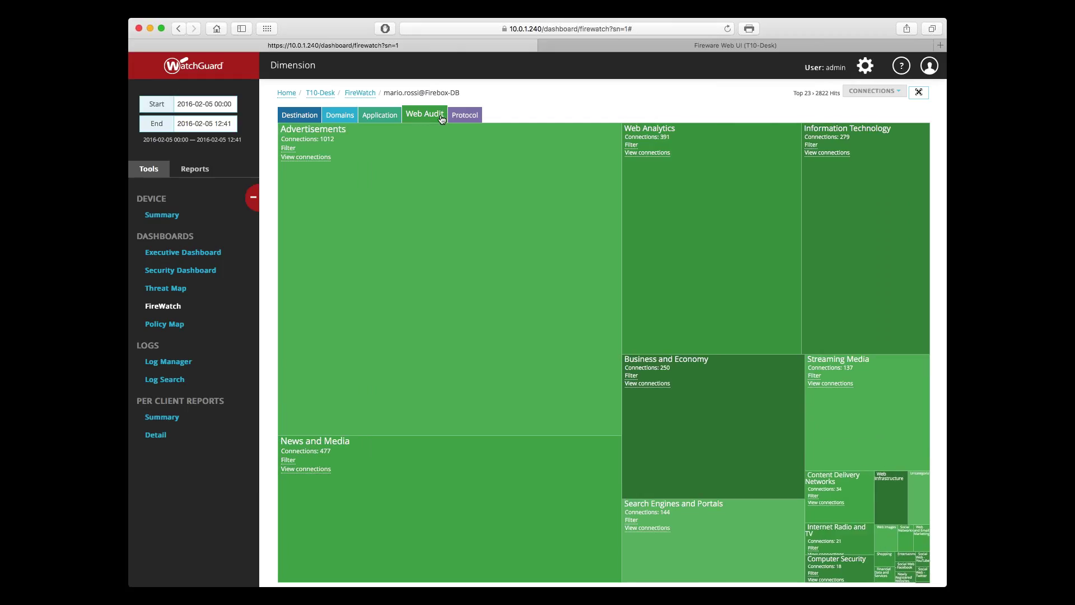
{"action": "left_click", "coordinate": [453, 117]}
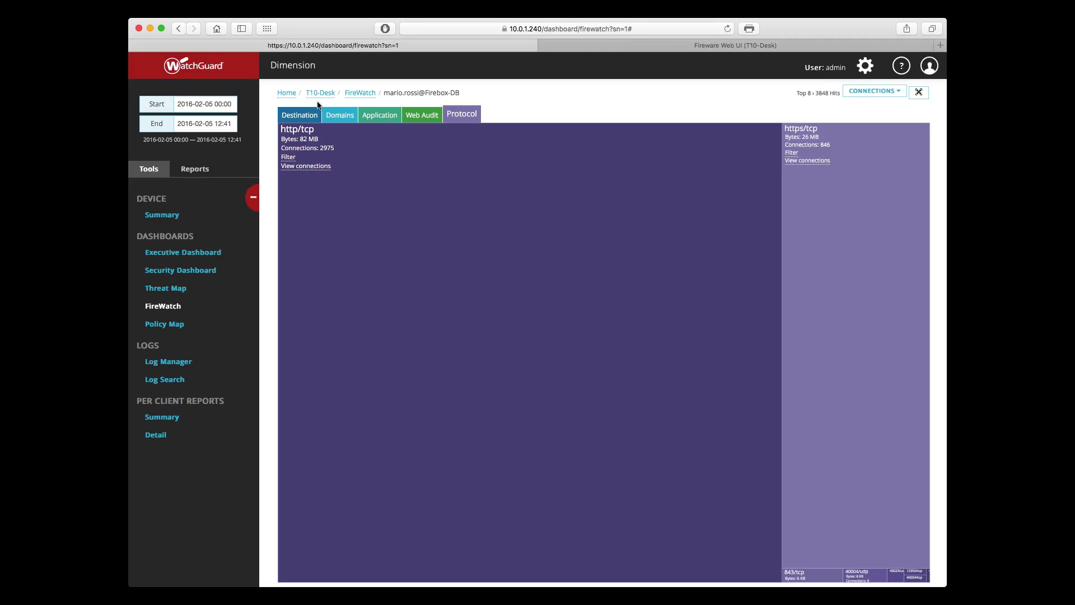
{"action": "left_click", "coordinate": [359, 93]}
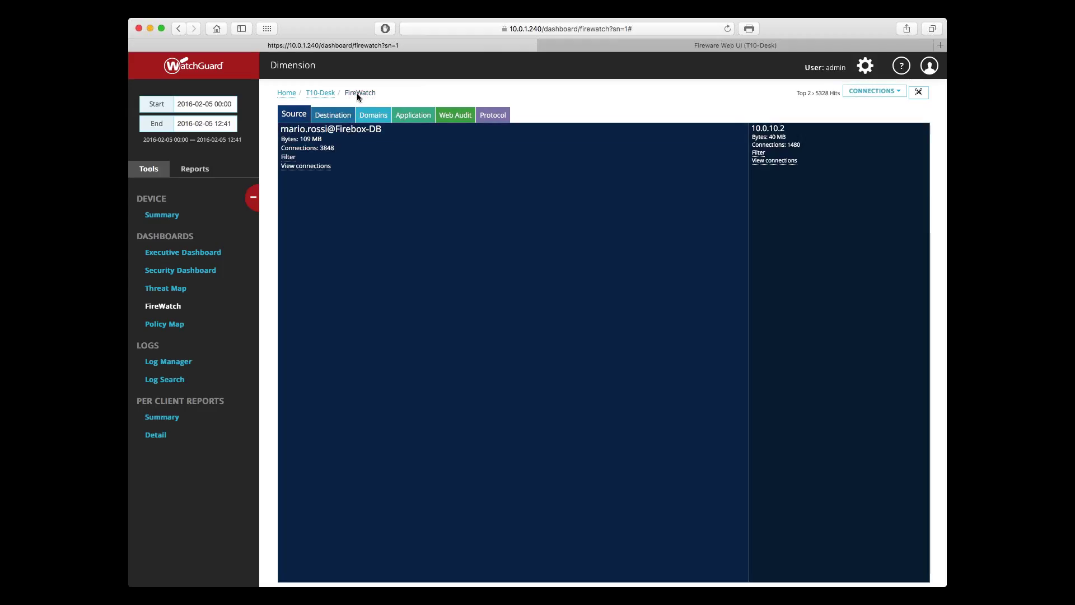
Step: Check the user's source details and application breakdown, then bring up the Policy Map dashboard
{"action": "left_click", "coordinate": [330, 139]}
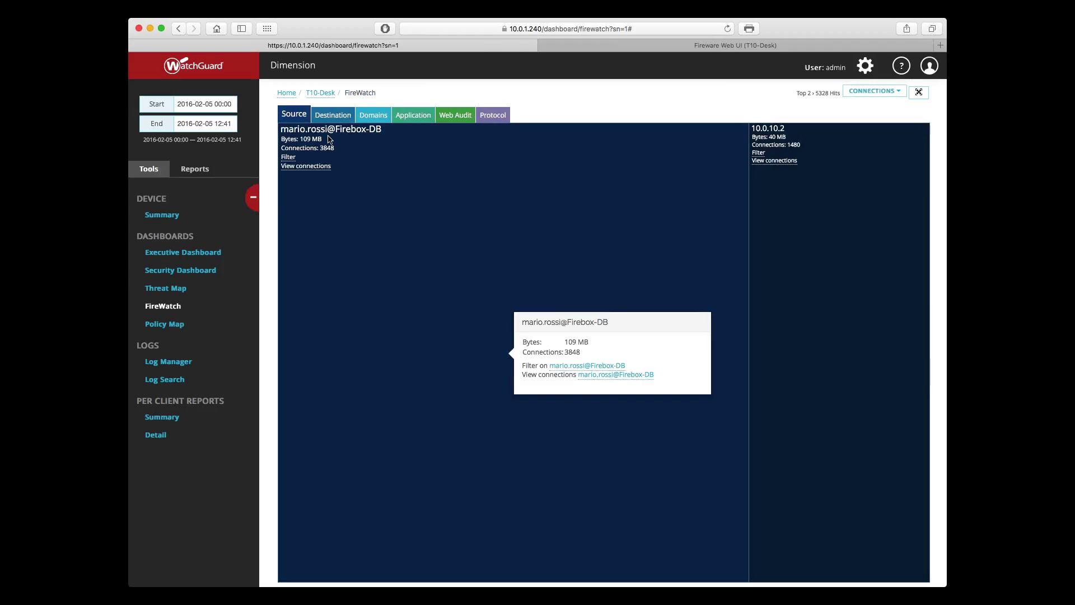
{"action": "left_click", "coordinate": [713, 177]}
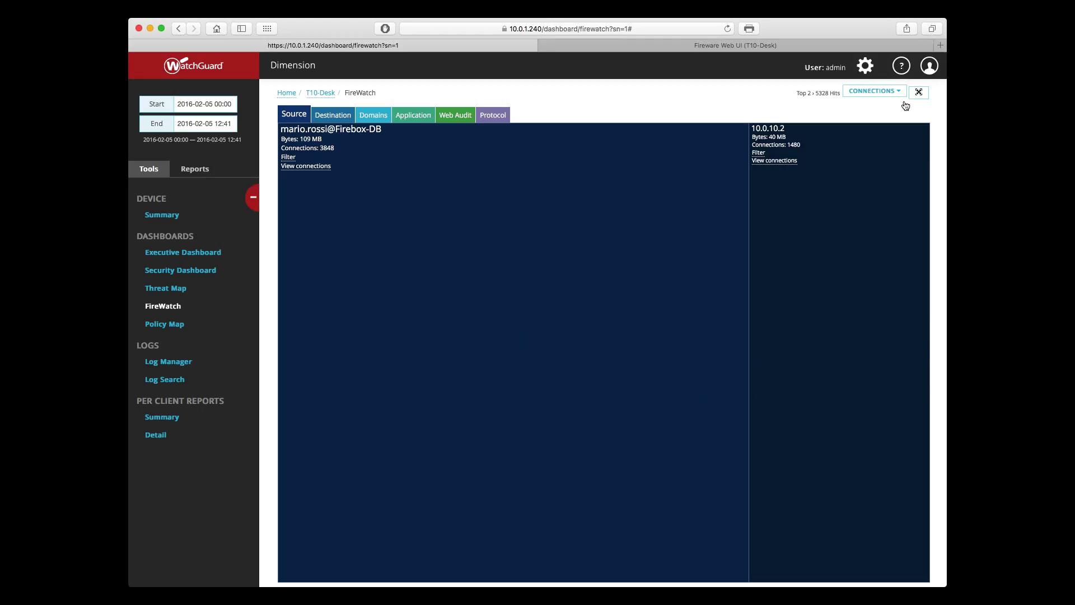
{"action": "left_click", "coordinate": [414, 118]}
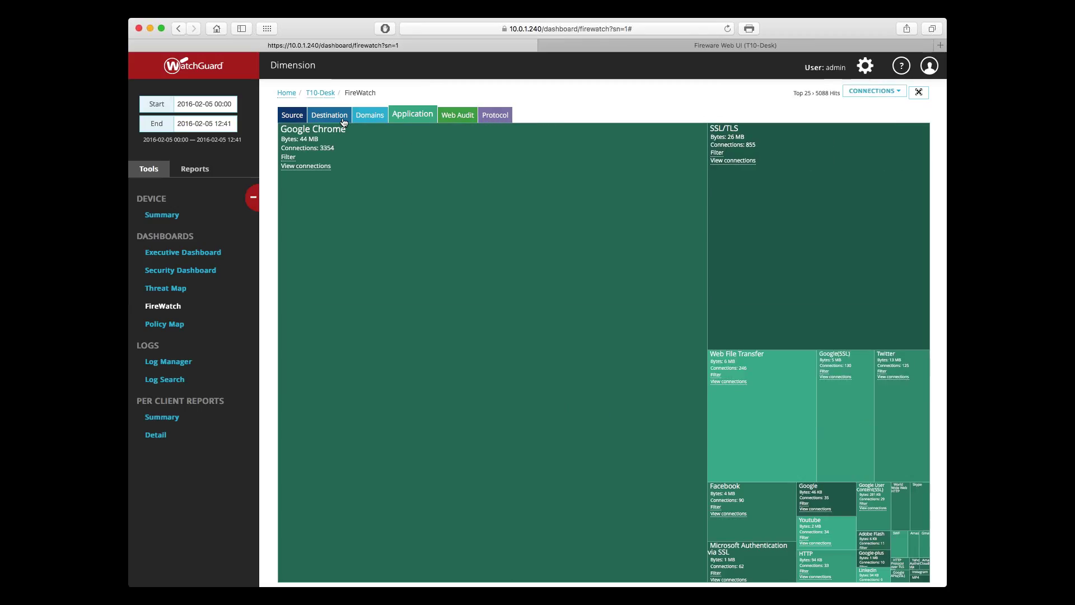
{"action": "left_click", "coordinate": [293, 119]}
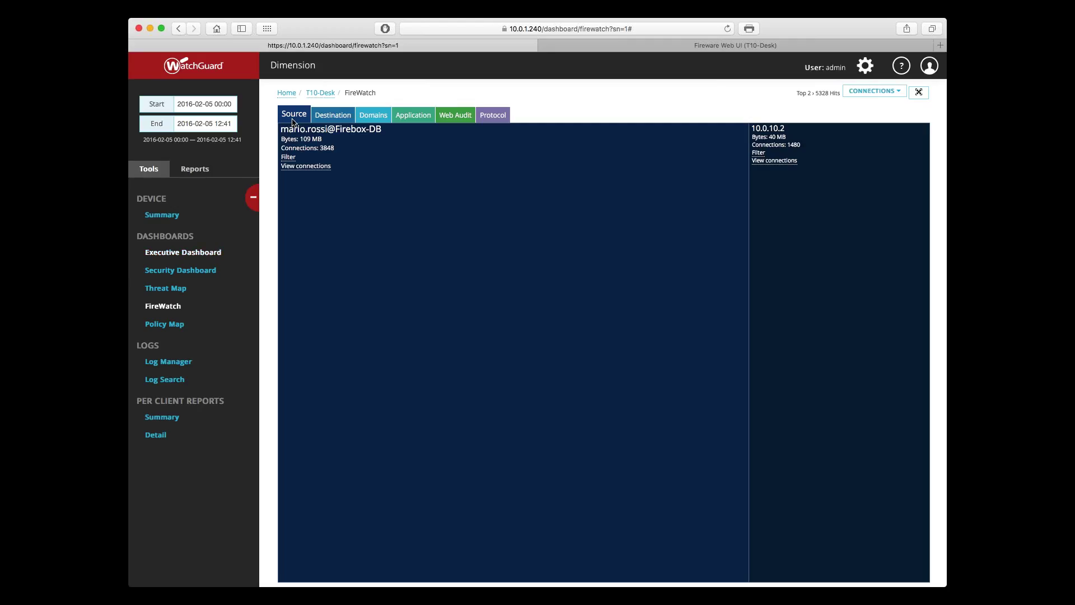
{"action": "left_click", "coordinate": [175, 326]}
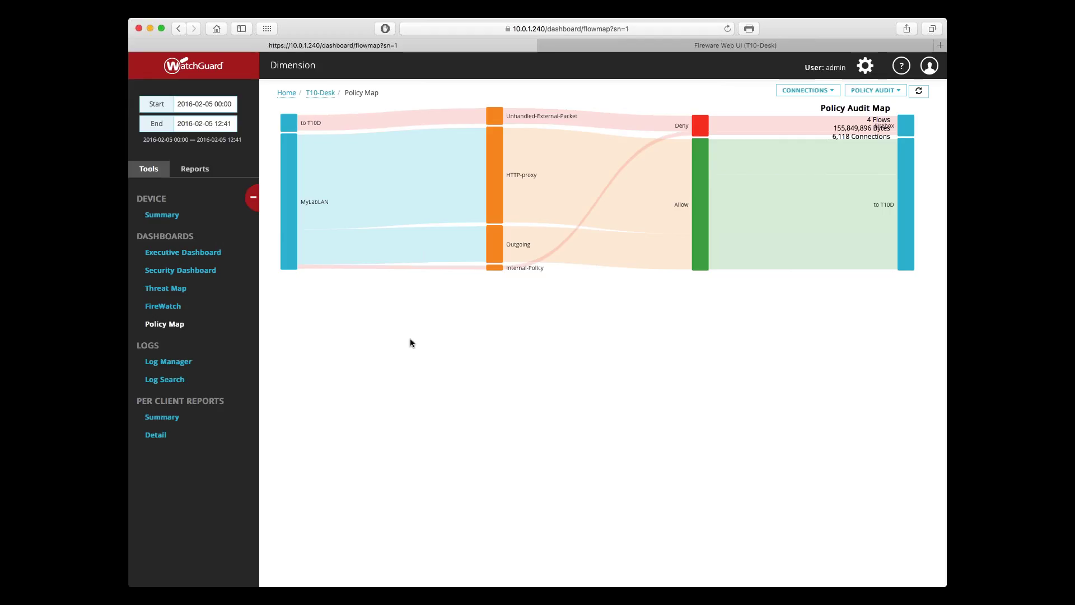
Step: Switch the Policy Map flow measure from bytes to Connections
{"action": "left_click", "coordinate": [796, 91]}
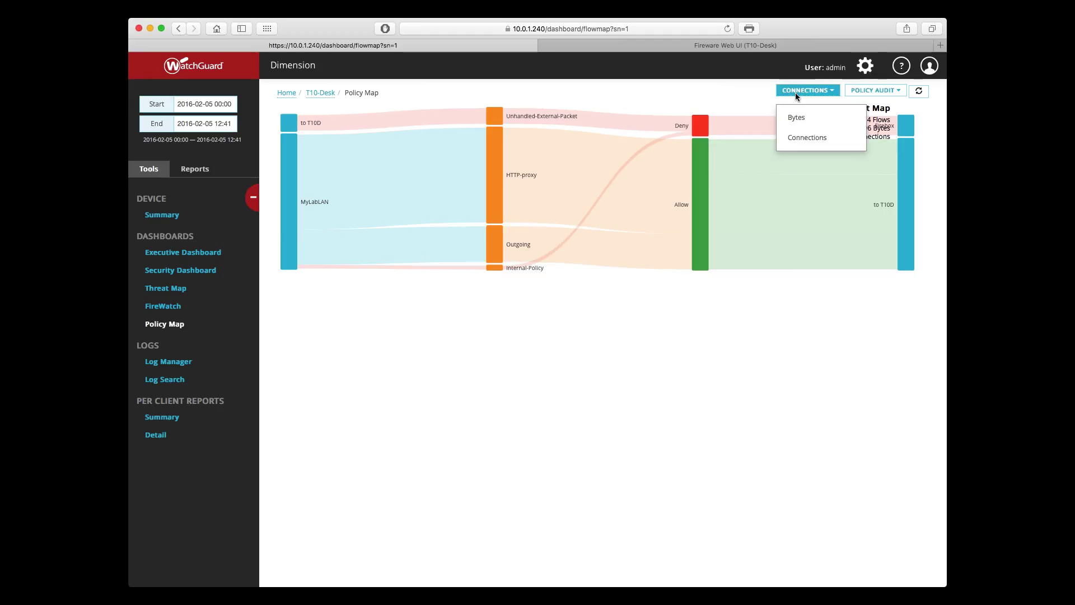
{"action": "left_click", "coordinate": [795, 137]}
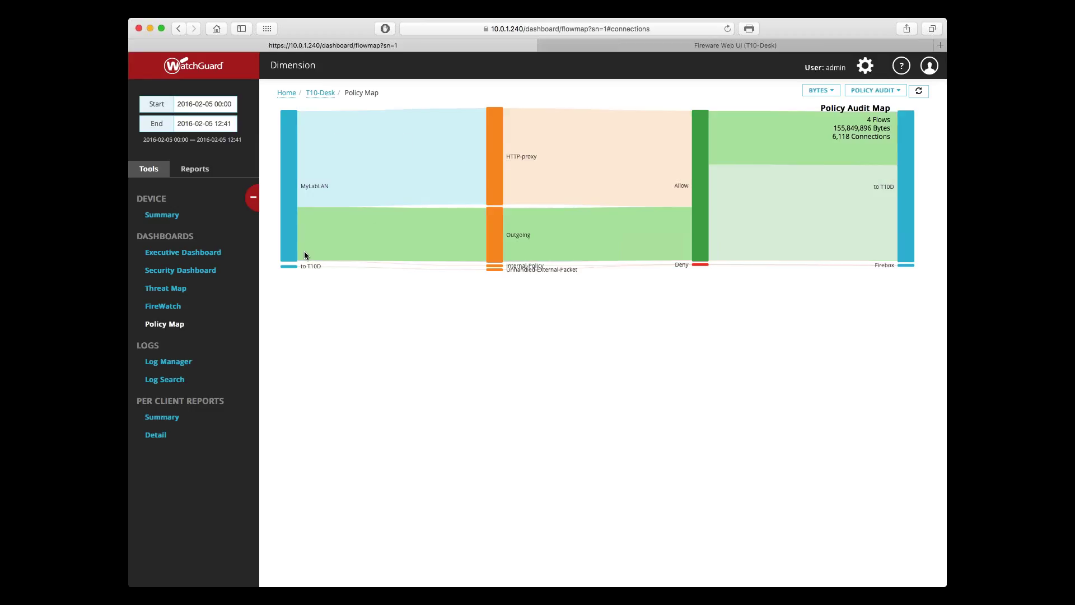
Step: Set the report time range to end at the current time
{"action": "left_click", "coordinate": [204, 123]}
{"action": "left_click", "coordinate": [166, 312]}
{"action": "left_click", "coordinate": [240, 313]}
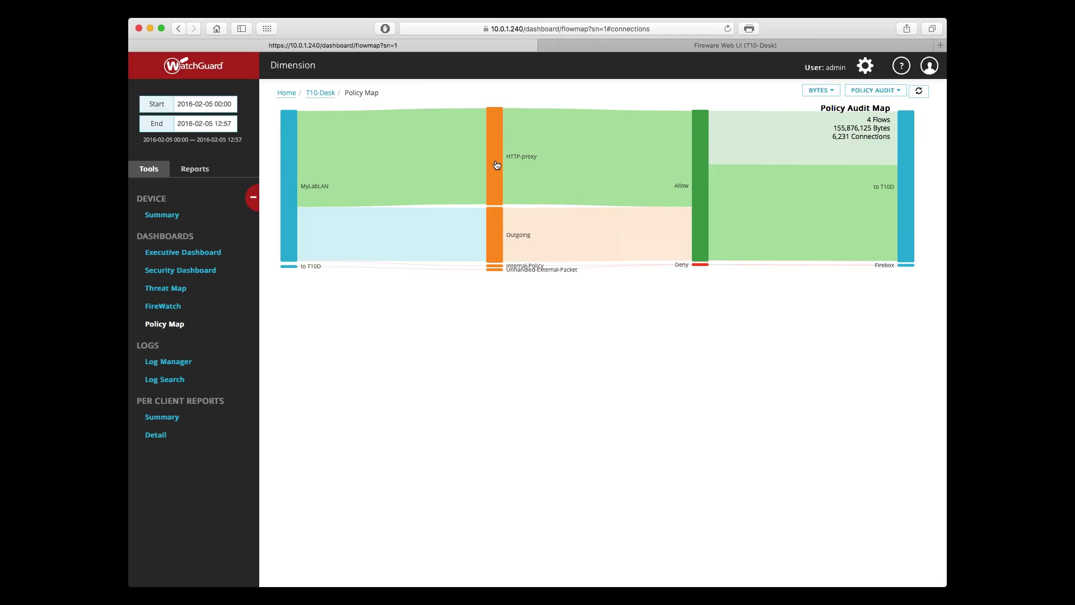
Step: Filter on HTTP-proxy, return to the full Policy Map, and reopen HTTP-proxy's details
{"action": "left_click", "coordinate": [496, 165]}
{"action": "left_click", "coordinate": [542, 164]}
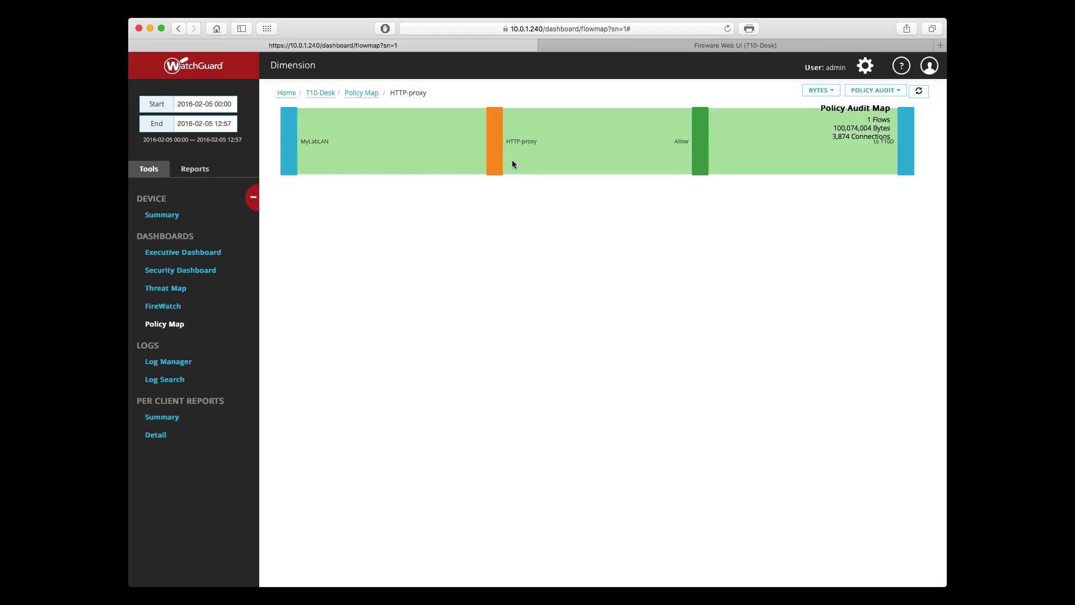
{"action": "left_click", "coordinate": [366, 109]}
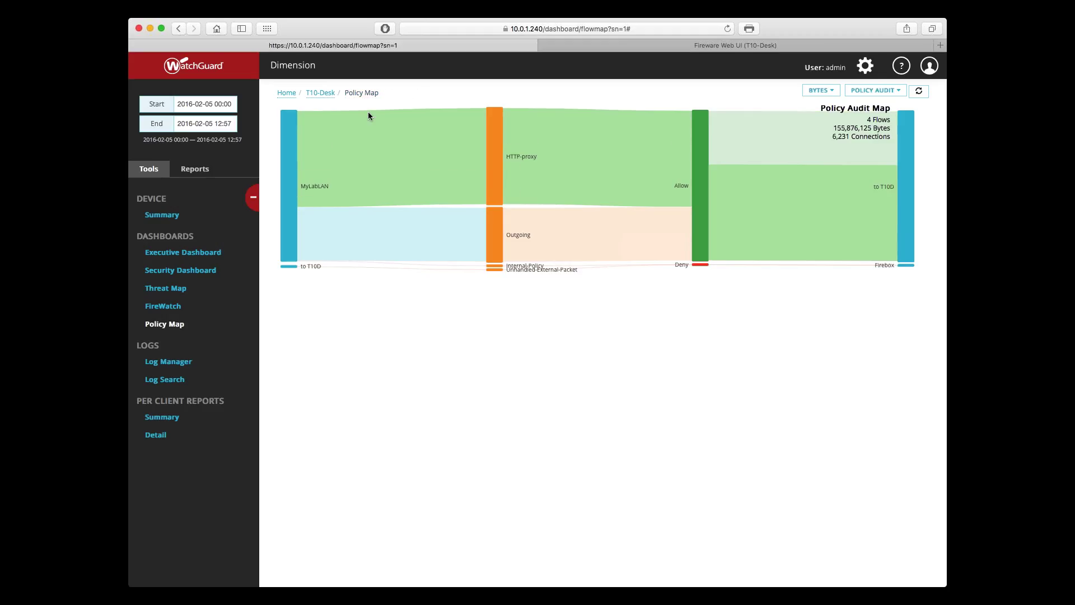
{"action": "left_click", "coordinate": [495, 155]}
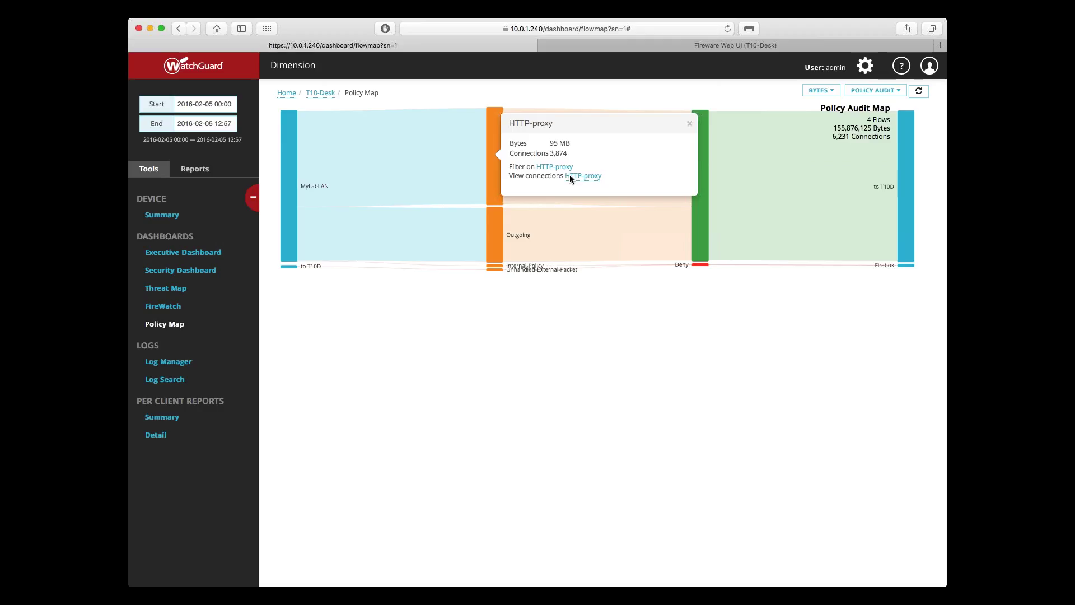
Step: List HTTP-proxy connections, view the T10-Desk summary, then go back to the Policy Map
{"action": "left_click", "coordinate": [570, 175]}
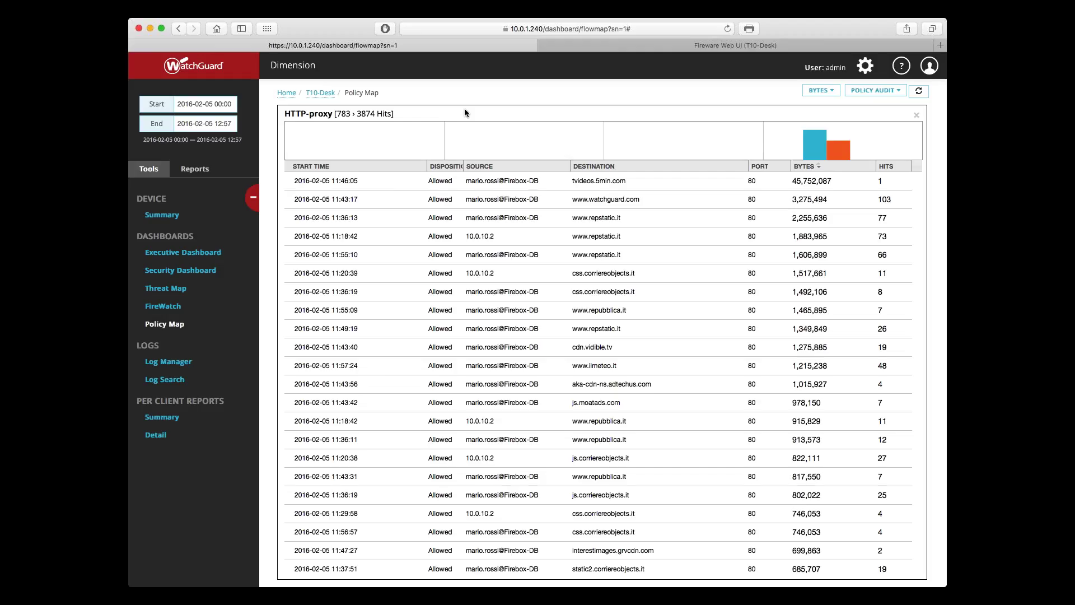
{"action": "left_click", "coordinate": [324, 95]}
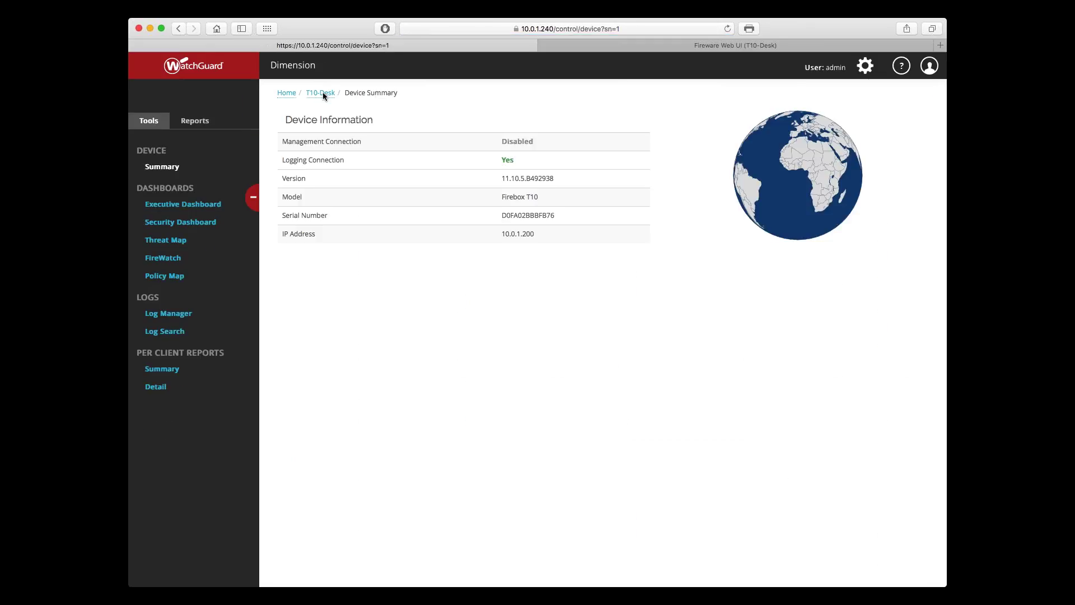
{"action": "key", "text": "super+bracketleft"}
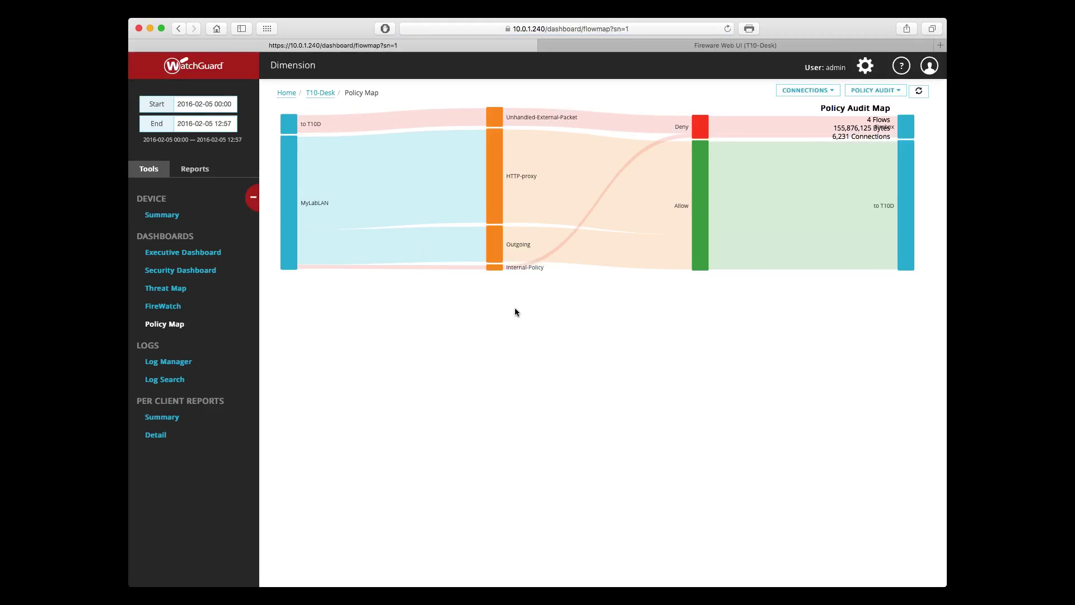
Step: Preview the Advanced Malware (APT) map, then switch the Policy Map to Application Control
{"action": "left_click", "coordinate": [874, 90]}
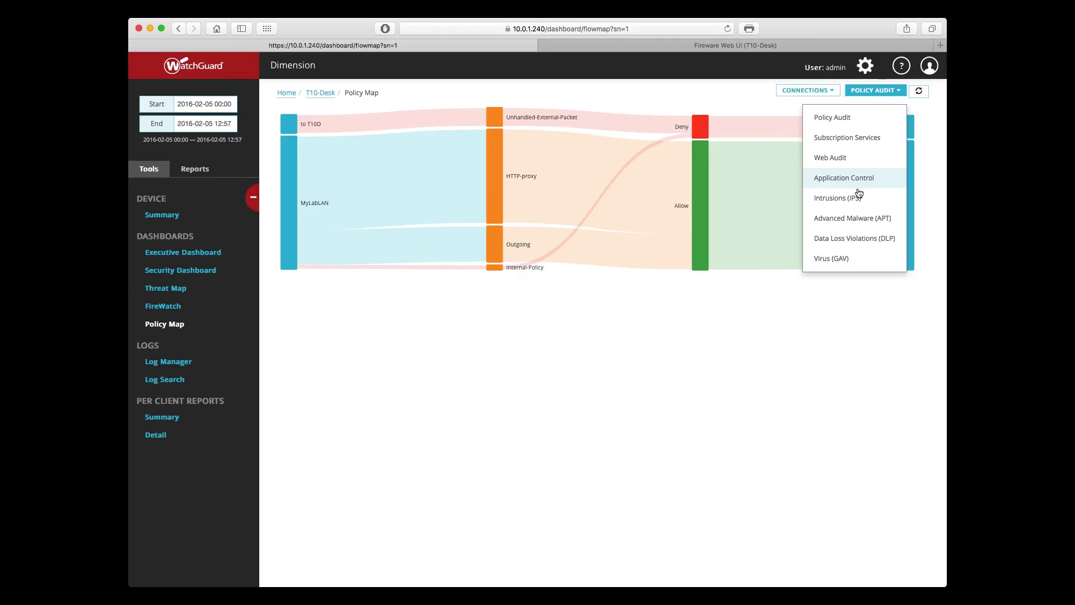
{"action": "left_click", "coordinate": [859, 219]}
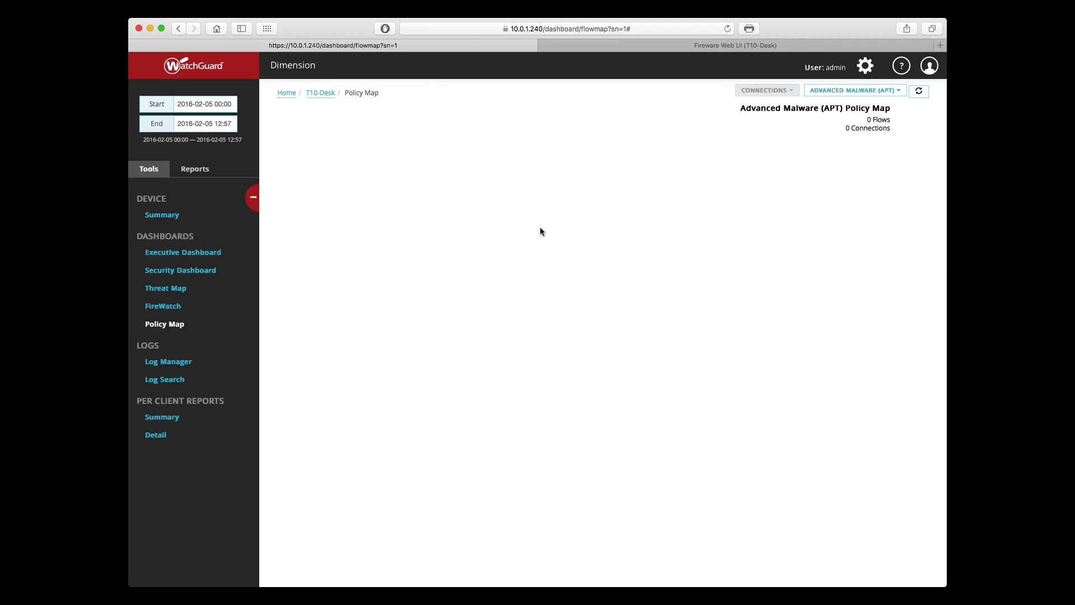
{"action": "left_click", "coordinate": [853, 92]}
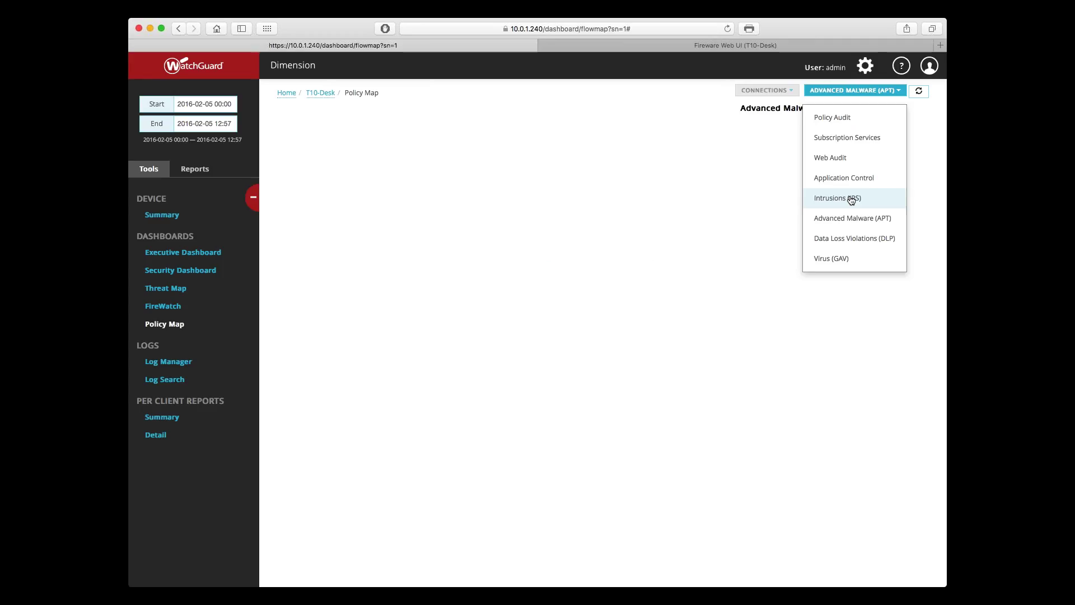
{"action": "left_click", "coordinate": [846, 179]}
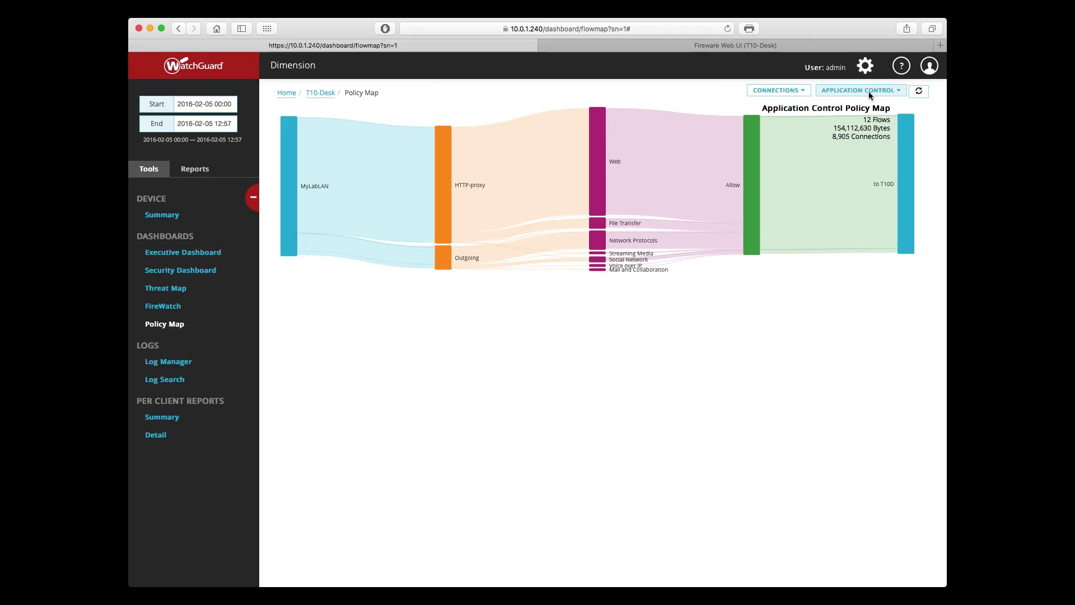
Step: Size flows by Bytes, filter on HTTP-proxy, and list the Facebook connections
{"action": "left_click", "coordinate": [765, 92]}
{"action": "left_click", "coordinate": [767, 119]}
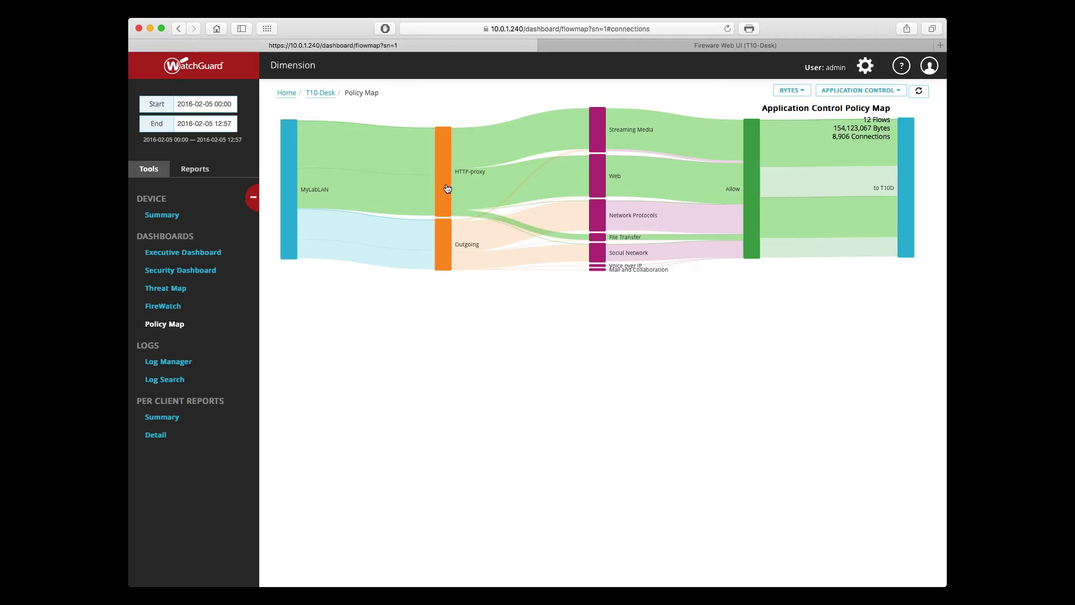
{"action": "left_click", "coordinate": [447, 188]}
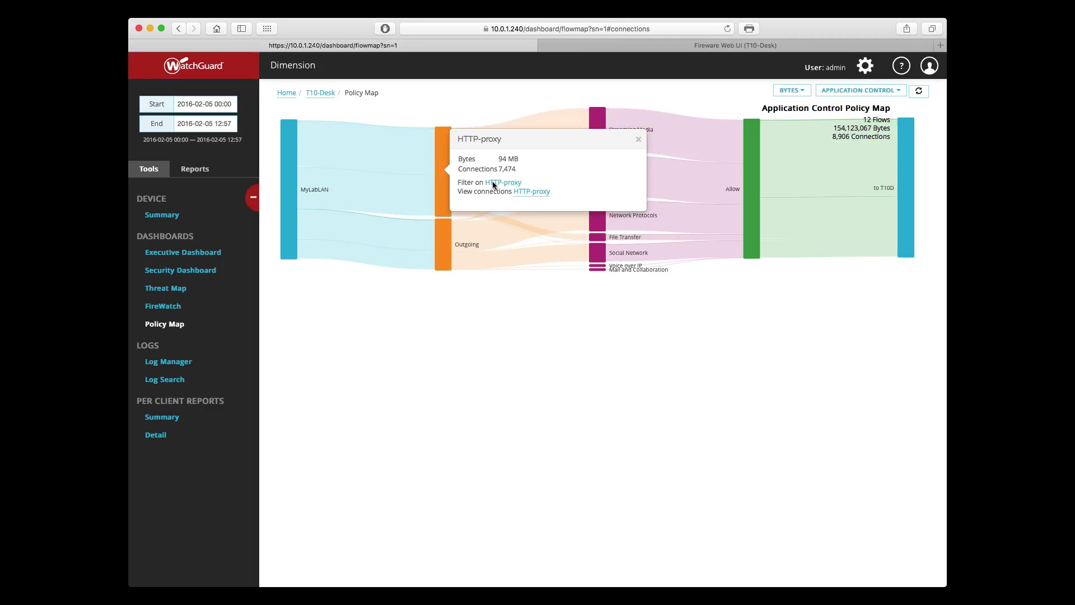
{"action": "left_click", "coordinate": [495, 183]}
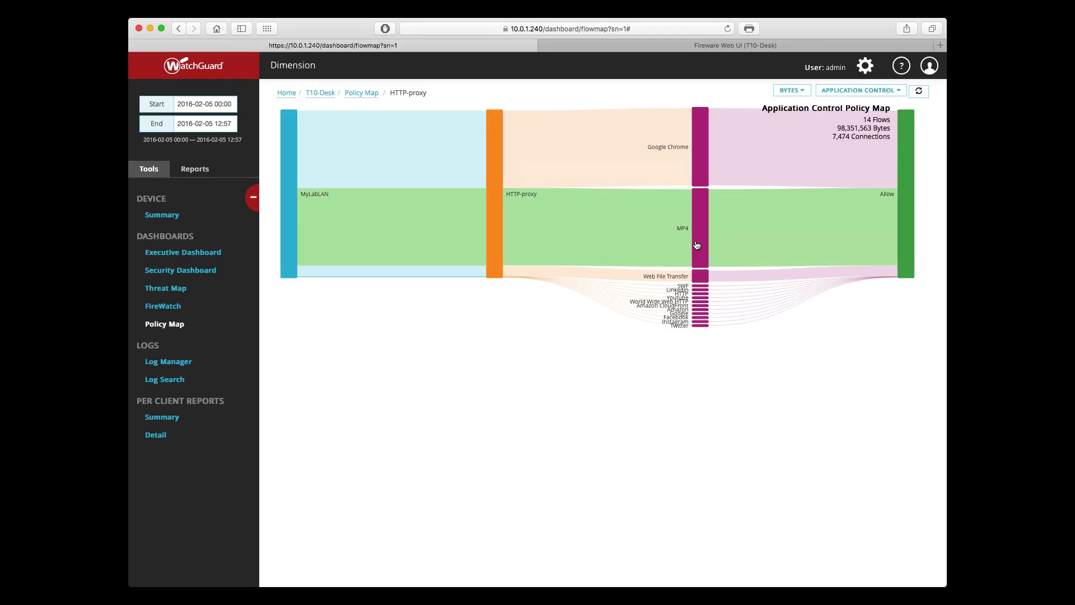
{"action": "left_click", "coordinate": [700, 319]}
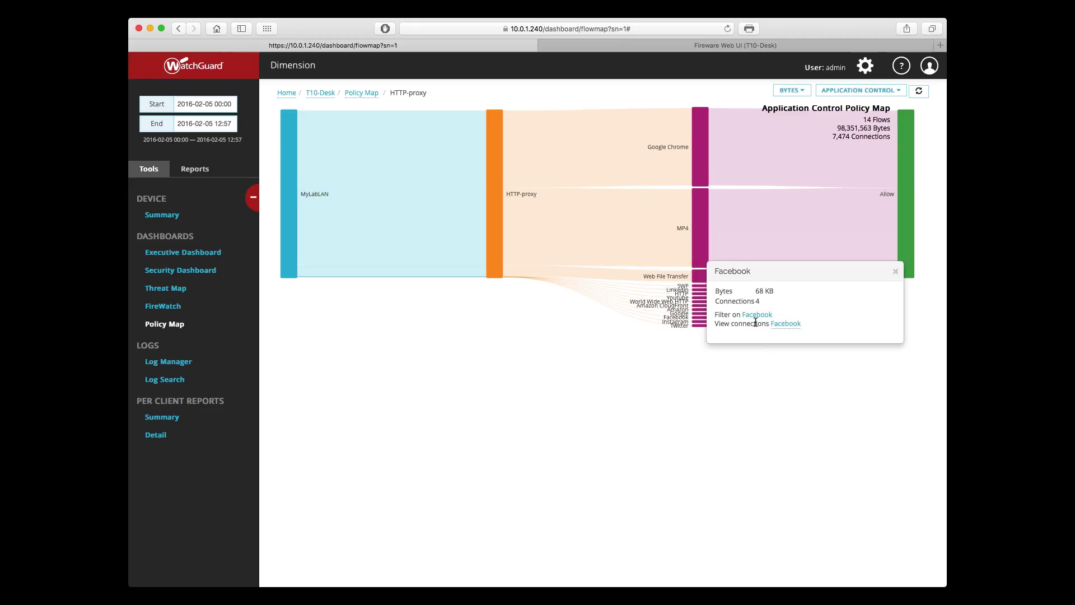
{"action": "left_click", "coordinate": [783, 324]}
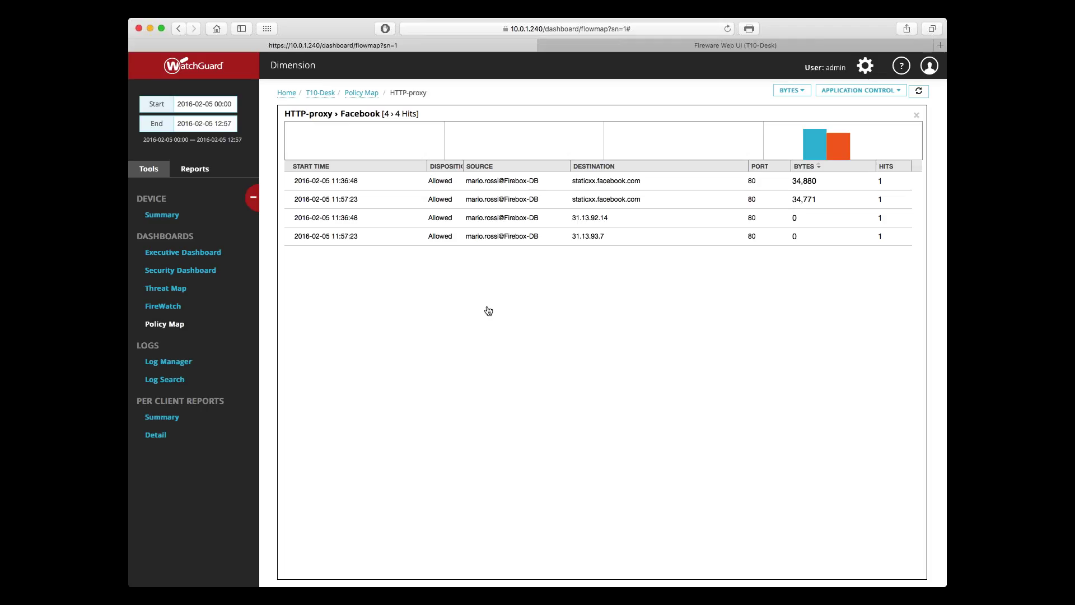
Step: Expand all report categories in Reports and open Top Clients By Bandwidth under TRAFFIC
{"action": "left_click", "coordinate": [196, 170]}
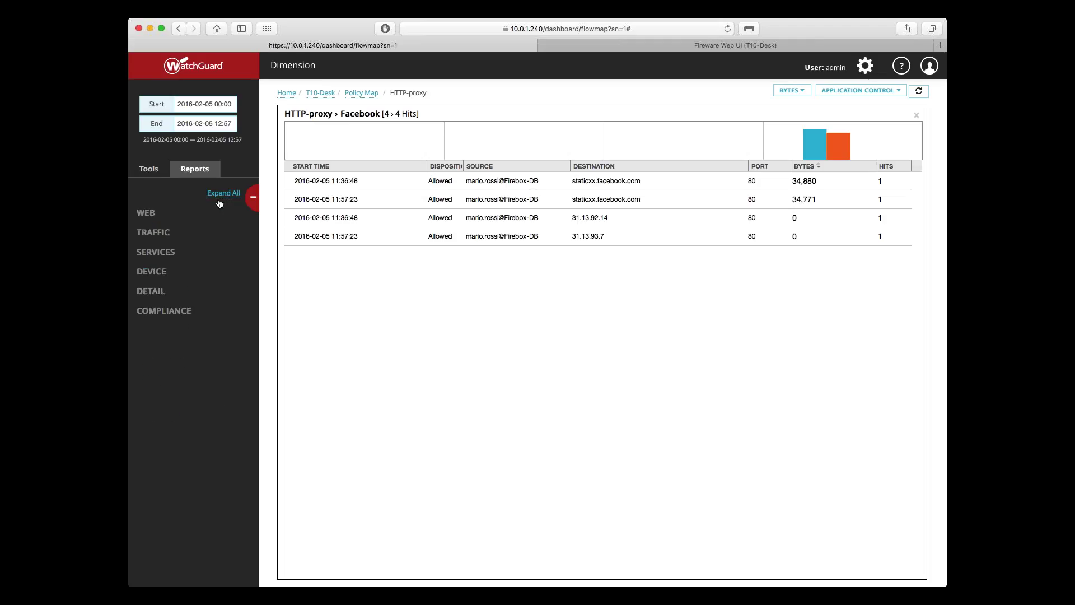
{"action": "left_click", "coordinate": [219, 202]}
{"action": "scroll", "coordinate": [217, 221], "scroll_direction": "down", "scroll_amount": 2}
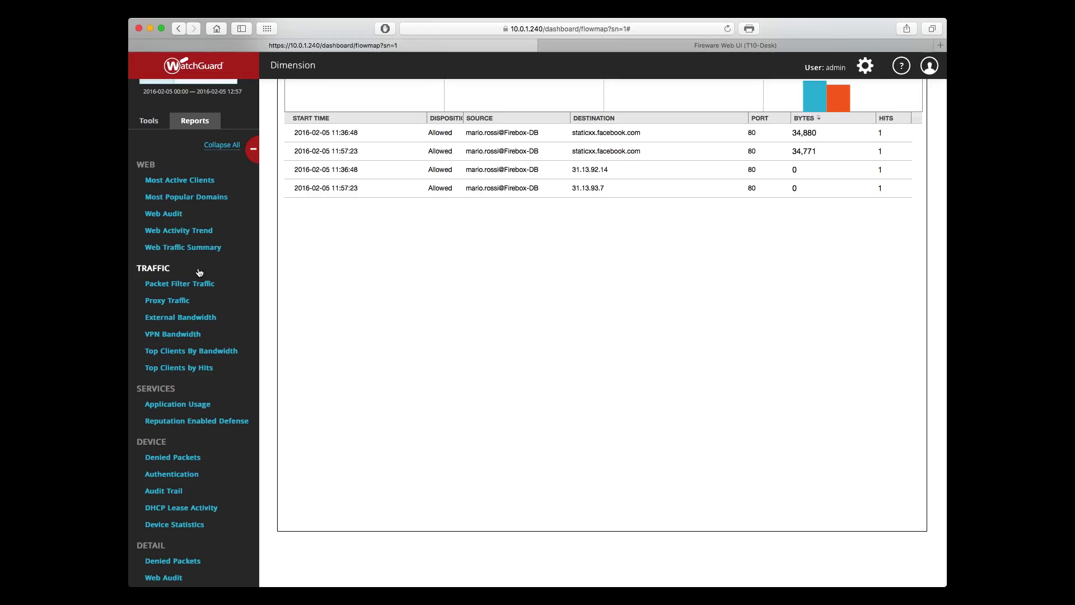
{"action": "scroll", "coordinate": [200, 279], "scroll_direction": "down", "scroll_amount": 1}
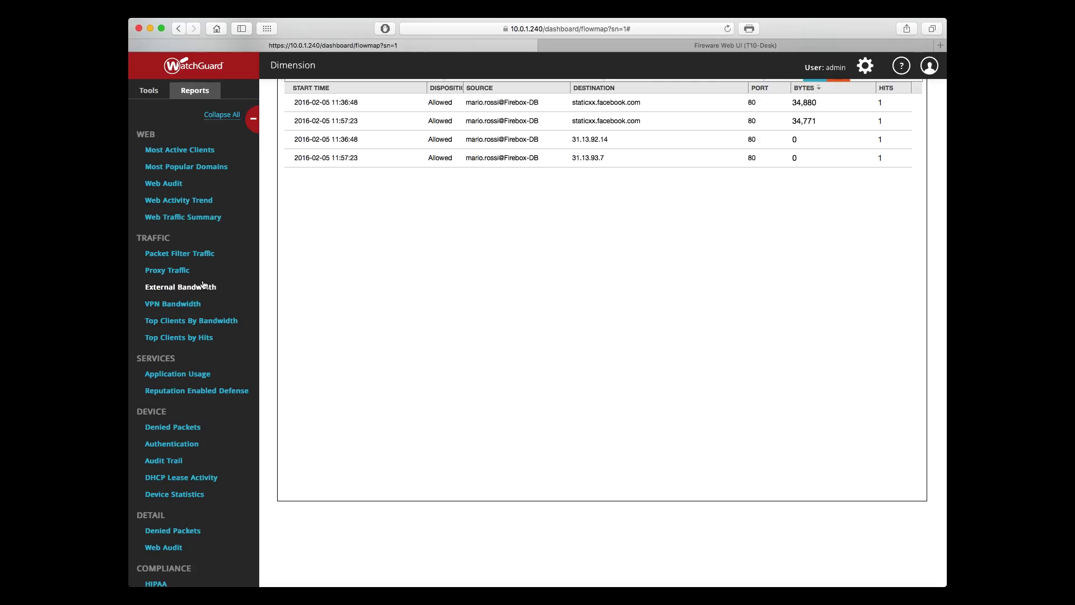
{"action": "left_click", "coordinate": [202, 321]}
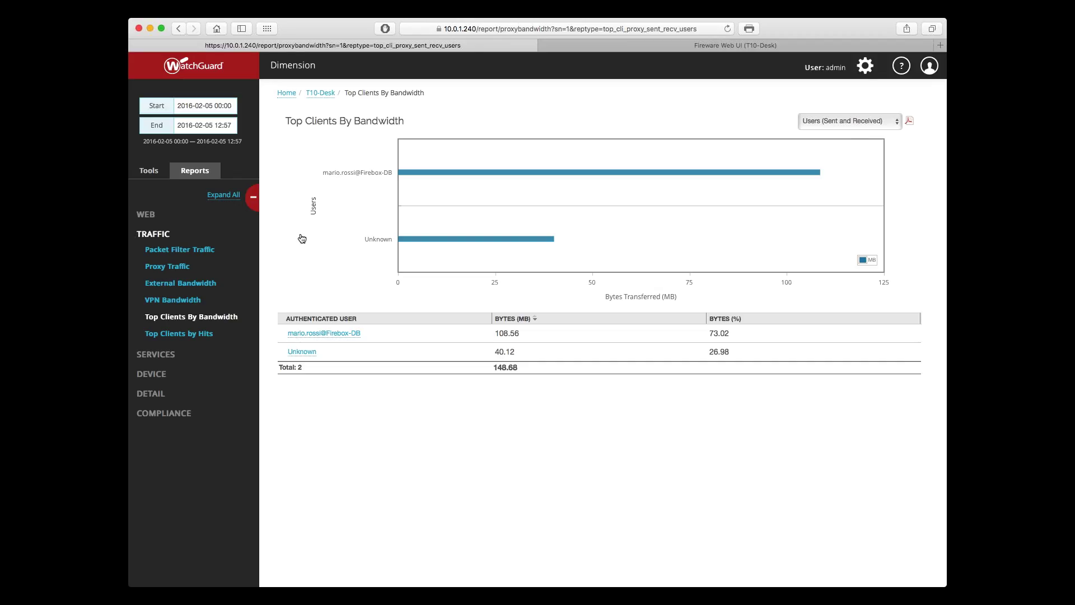
Step: Open the Web Audit report from the WEB report category
{"action": "left_click", "coordinate": [144, 215]}
{"action": "left_click", "coordinate": [174, 267]}
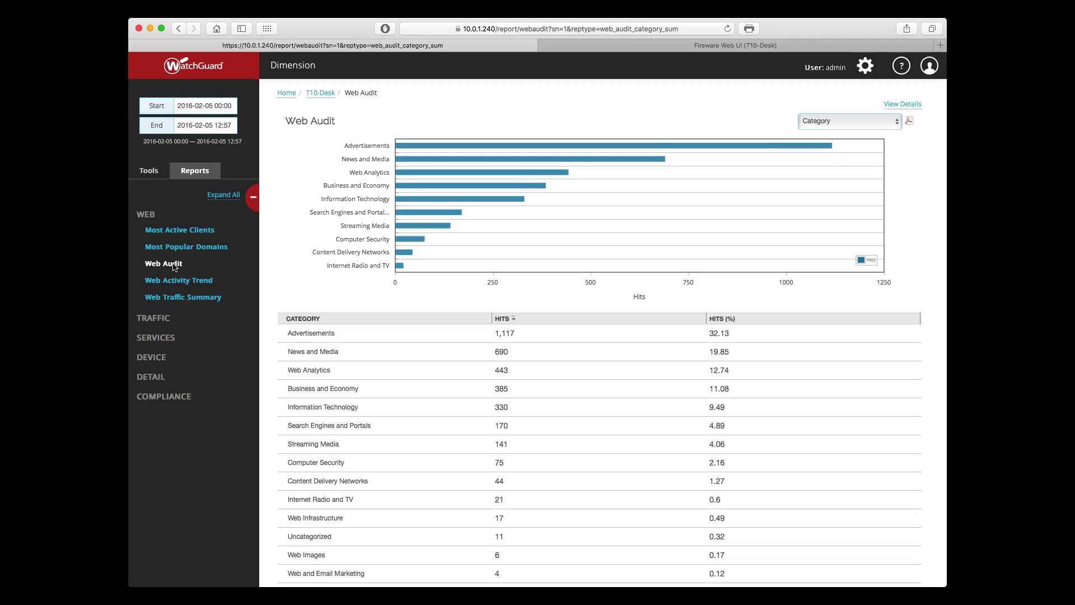
Step: Break down the Web Audit hits by client and expand all report categories
{"action": "left_click", "coordinate": [820, 121]}
{"action": "left_click", "coordinate": [818, 132]}
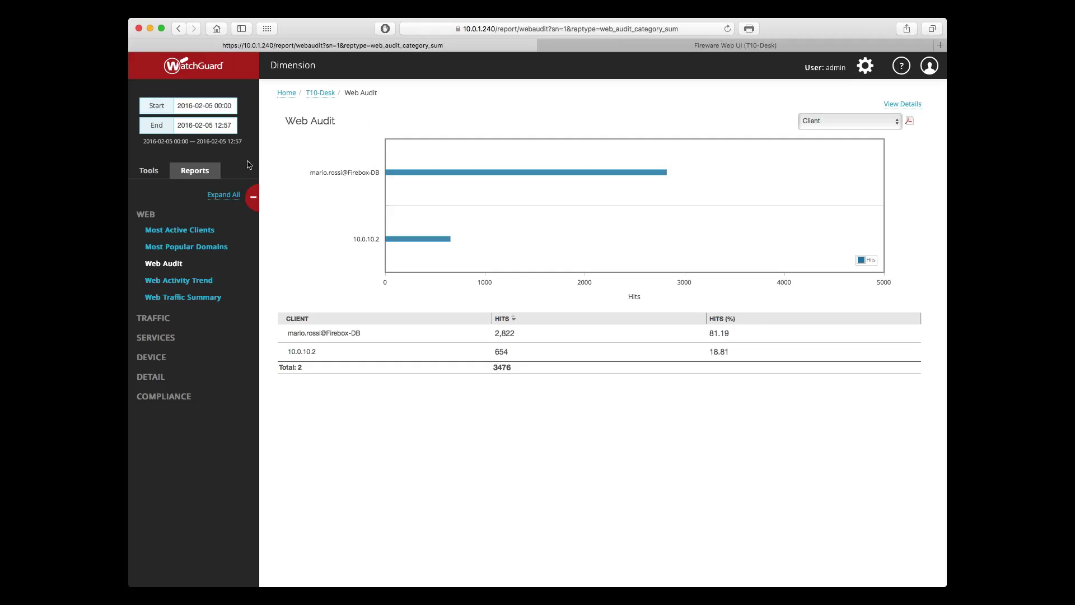
{"action": "left_click", "coordinate": [223, 195]}
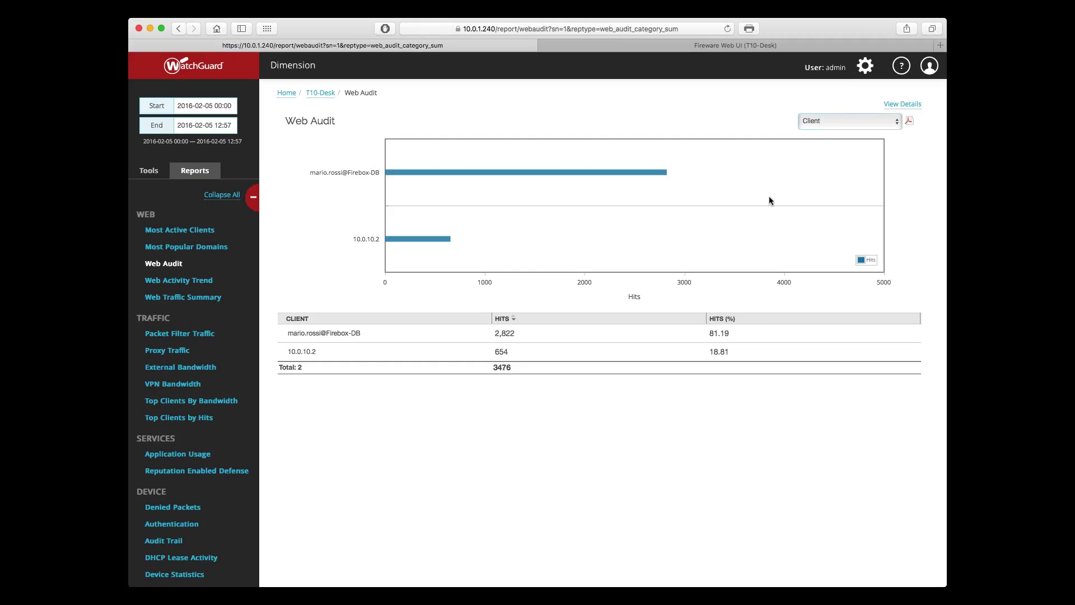
{"action": "left_click", "coordinate": [205, 231]}
Step: Leave the Web Audit report for the Log Manager's traffic log table
{"action": "left_click", "coordinate": [862, 79]}
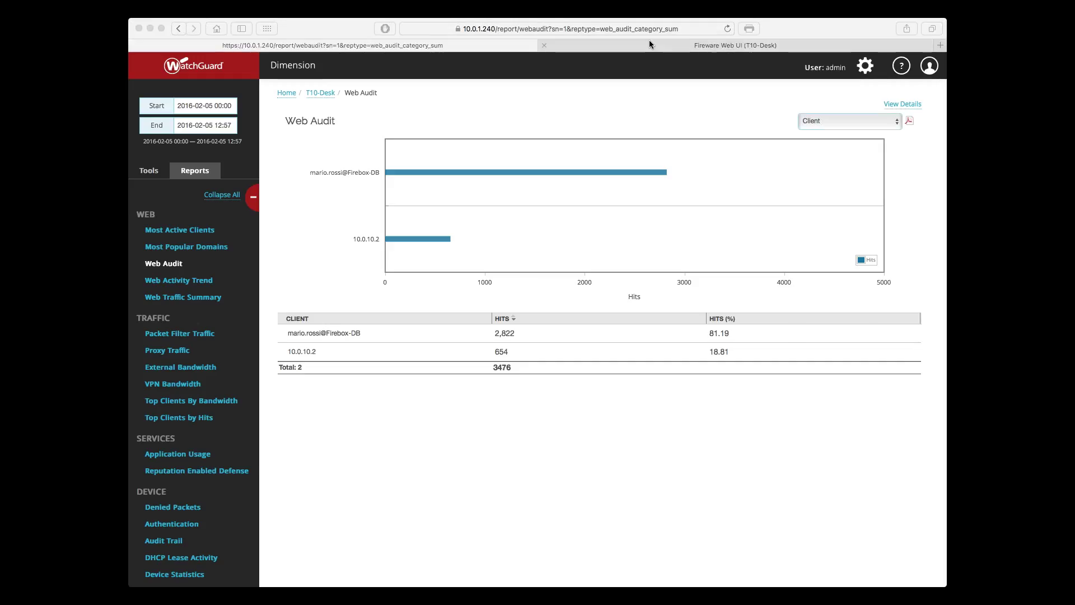
{"action": "left_click", "coordinate": [344, 26]}
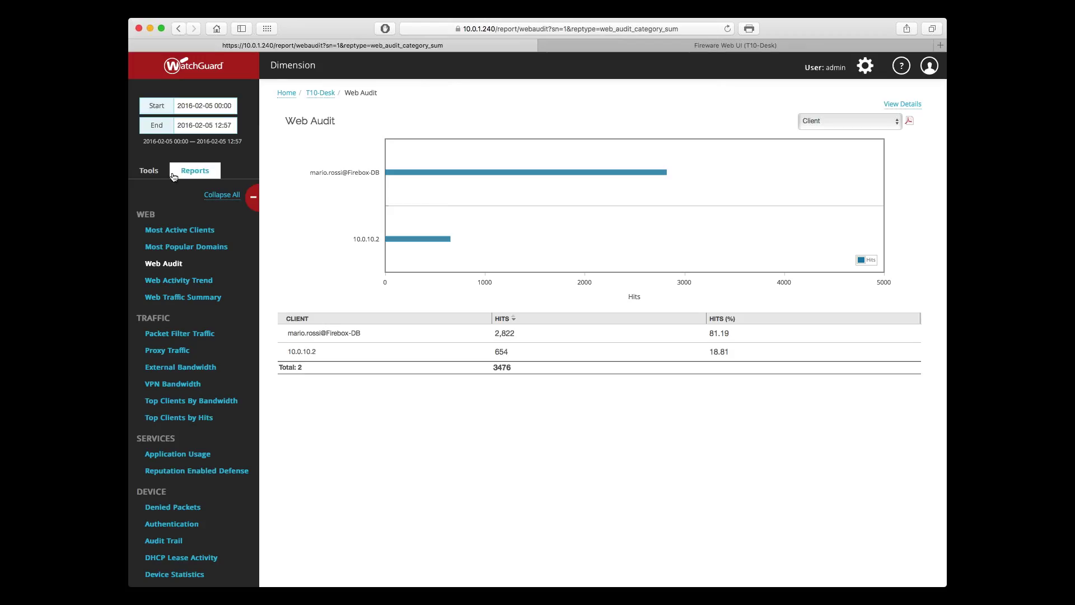
{"action": "left_click", "coordinate": [168, 173]}
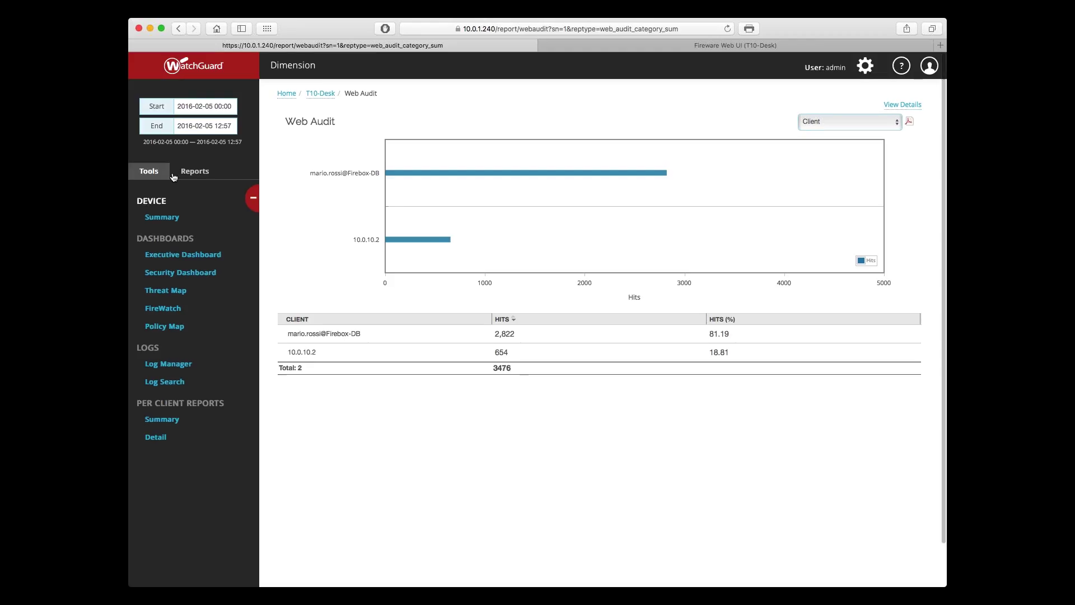
{"action": "left_click", "coordinate": [173, 365]}
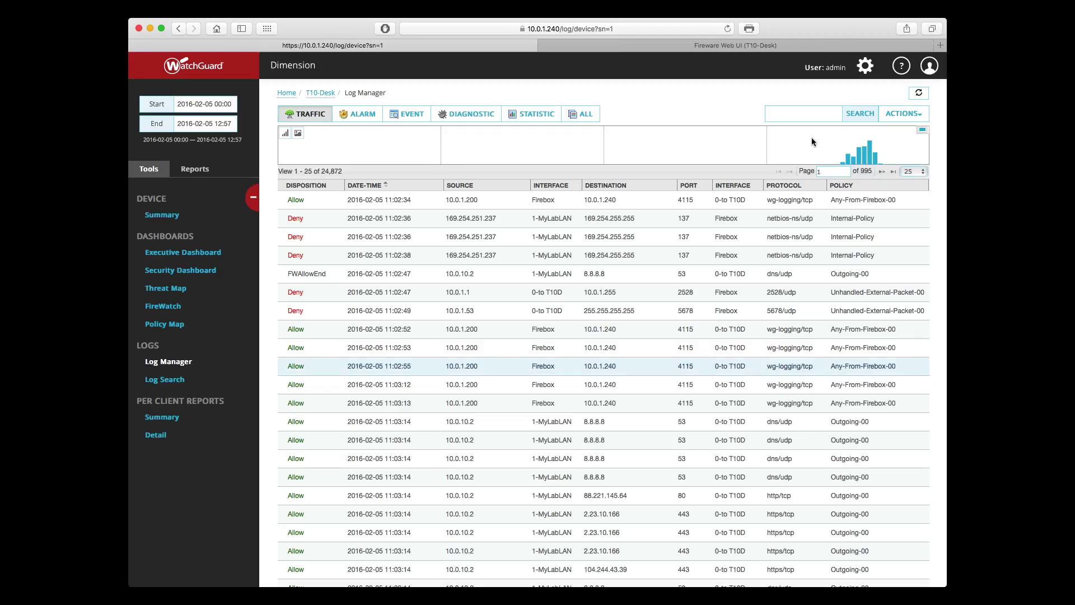
Step: Search the traffic logs for the user's name, then add an AND row and an OR group
{"action": "left_click", "coordinate": [821, 113]}
{"action": "type", "text": "mario"}
{"action": "key", "text": "Return"}
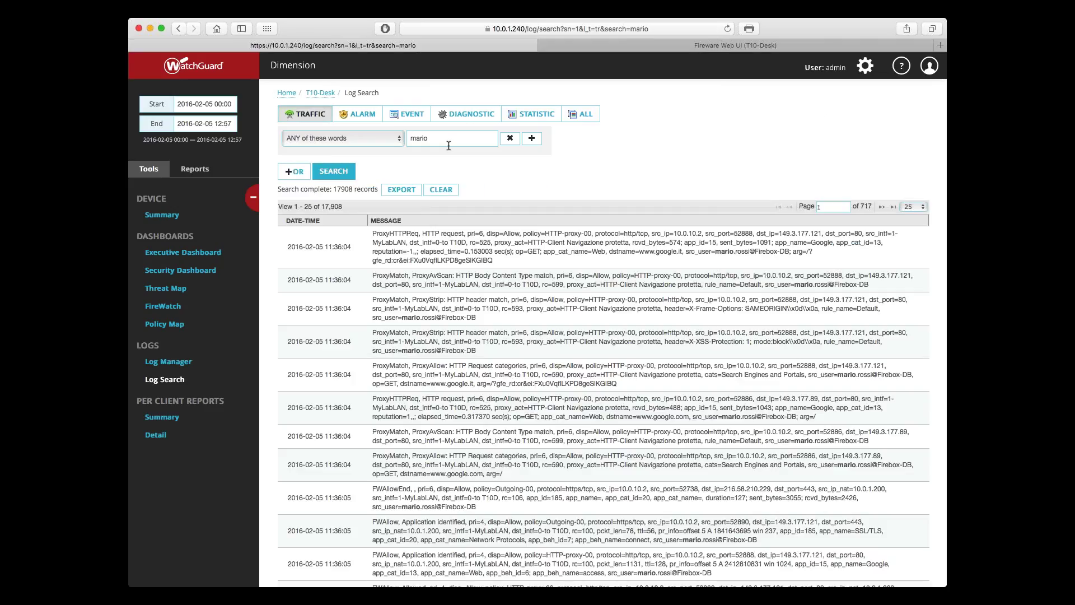
{"action": "left_click", "coordinate": [532, 139]}
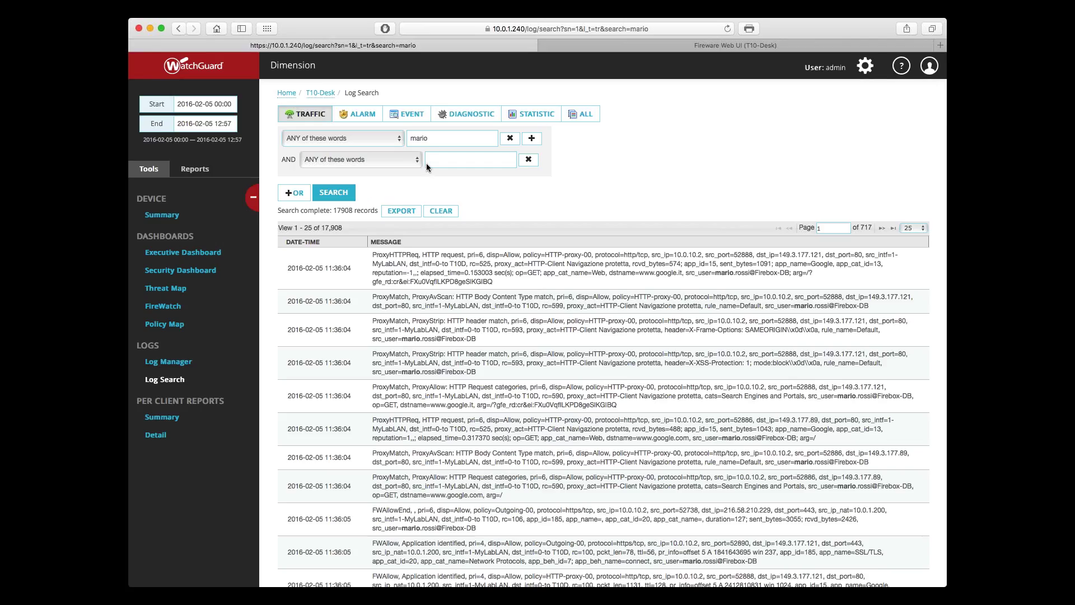
{"action": "left_click", "coordinate": [286, 195]}
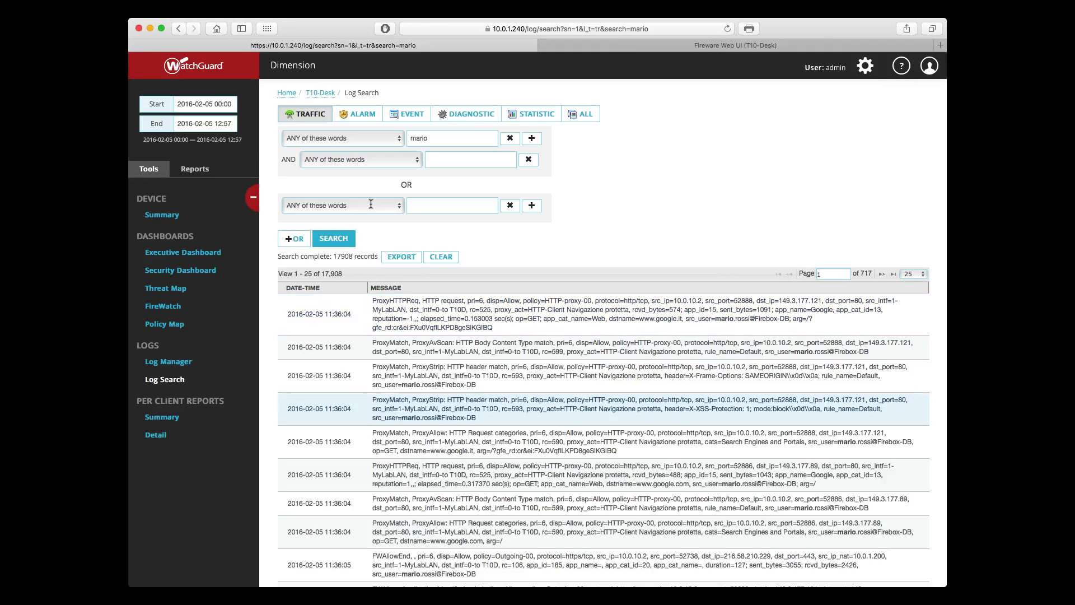
Step: Export the 17,908 matching log records and unzip the downloaded export
{"action": "left_click", "coordinate": [395, 258]}
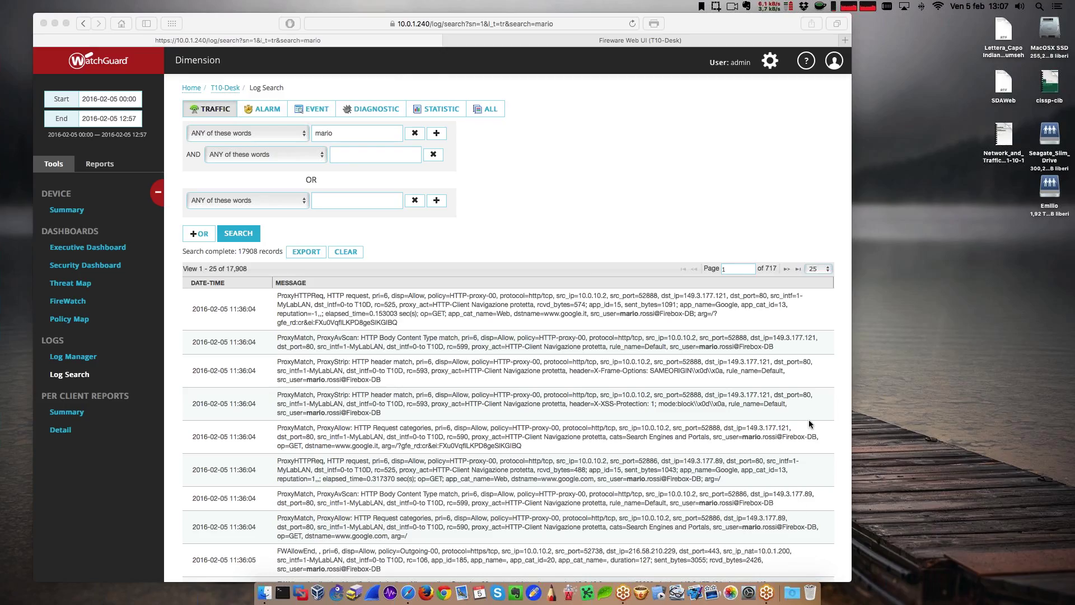
{"action": "left_click", "coordinate": [792, 592]}
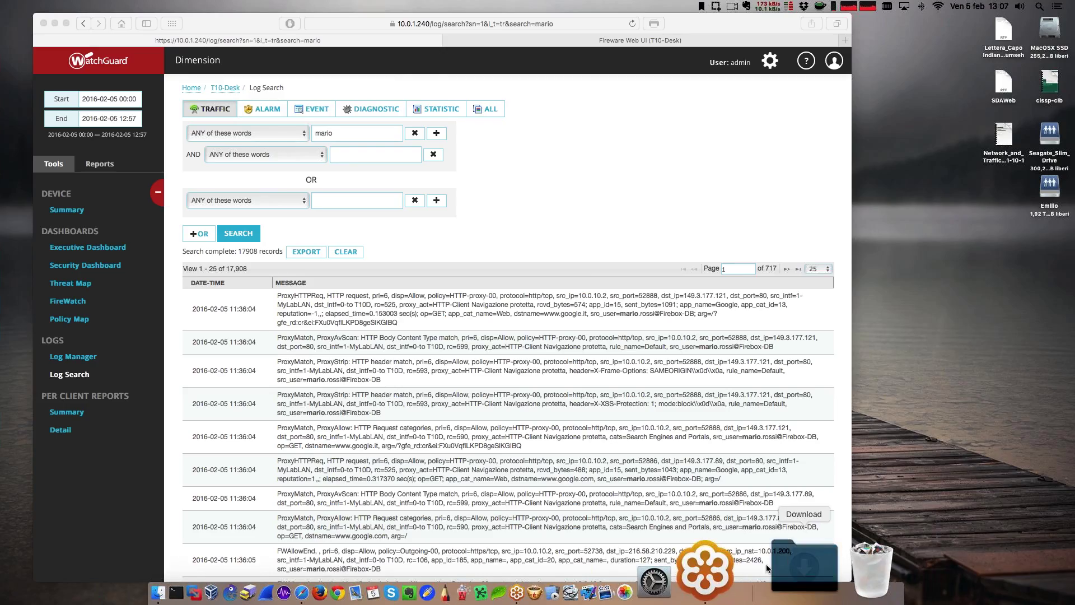
{"action": "left_click", "coordinate": [726, 415]}
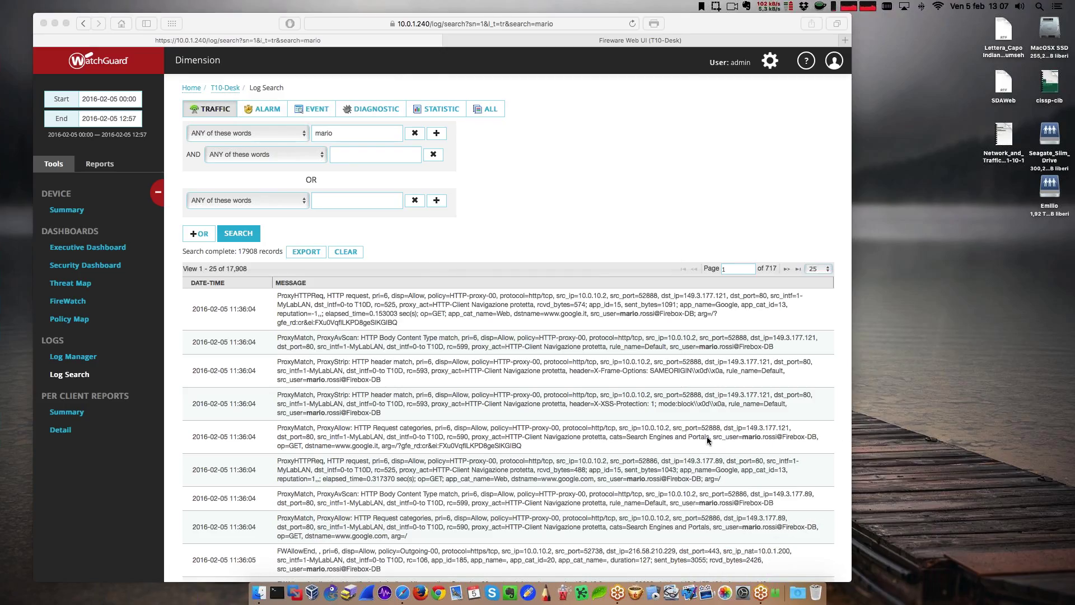
Step: Open the extracted export folder from Downloads and reposition its window
{"action": "left_click", "coordinate": [578, 142]}
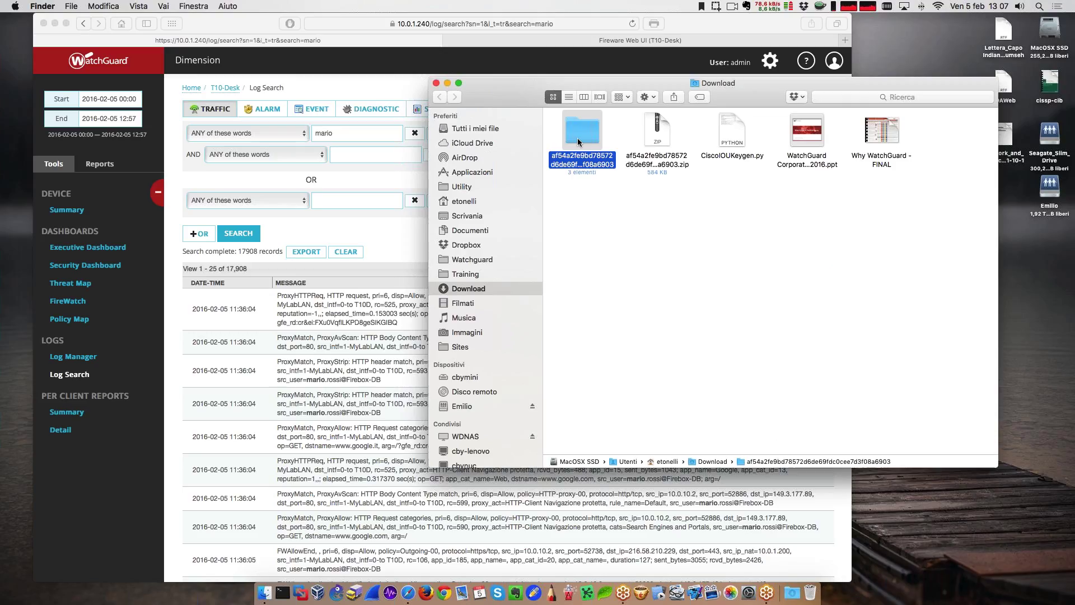
{"action": "double_click", "coordinate": [578, 142]}
{"action": "left_click_drag", "start_coordinate": [731, 87], "coordinate": [643, 99]}
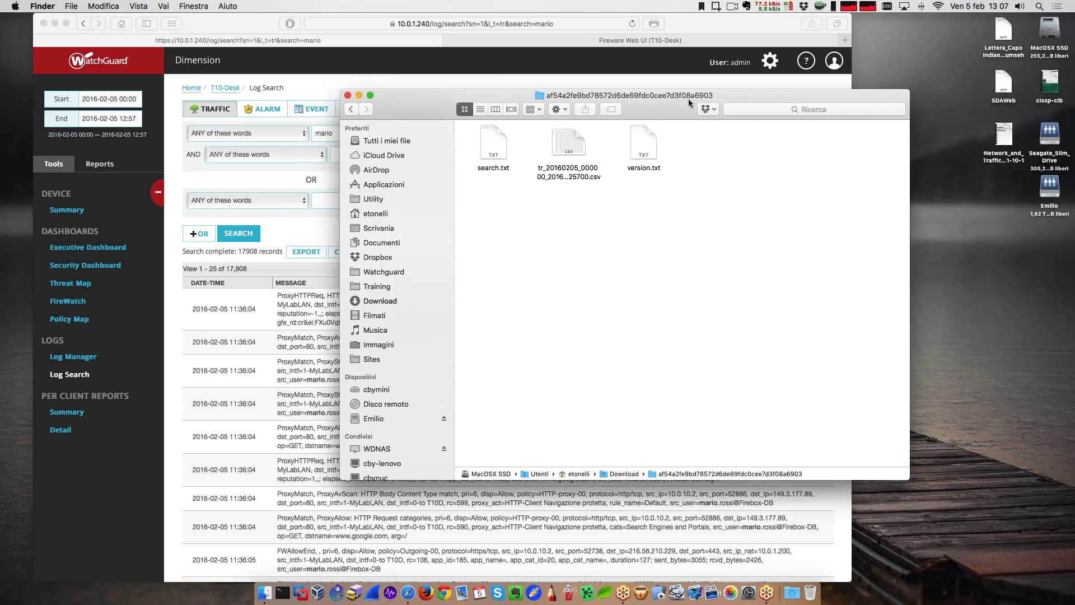
{"action": "left_click_drag", "start_coordinate": [755, 97], "coordinate": [707, 117]}
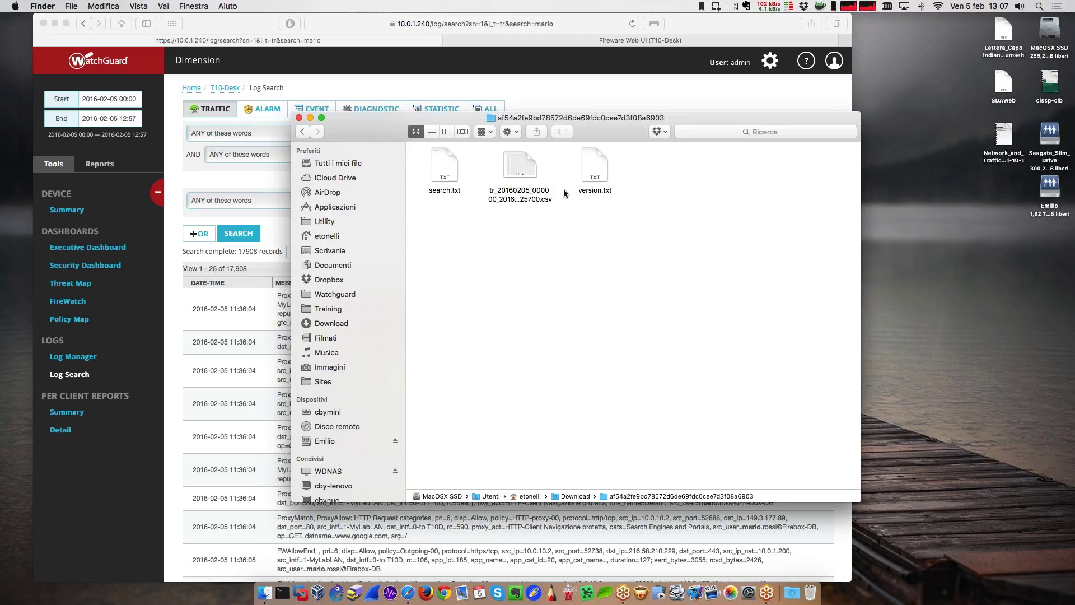
Step: Quick Look the exported tr_20160205_000000_20160205_125700.csv across its columns, then close the preview
{"action": "left_click", "coordinate": [520, 167]}
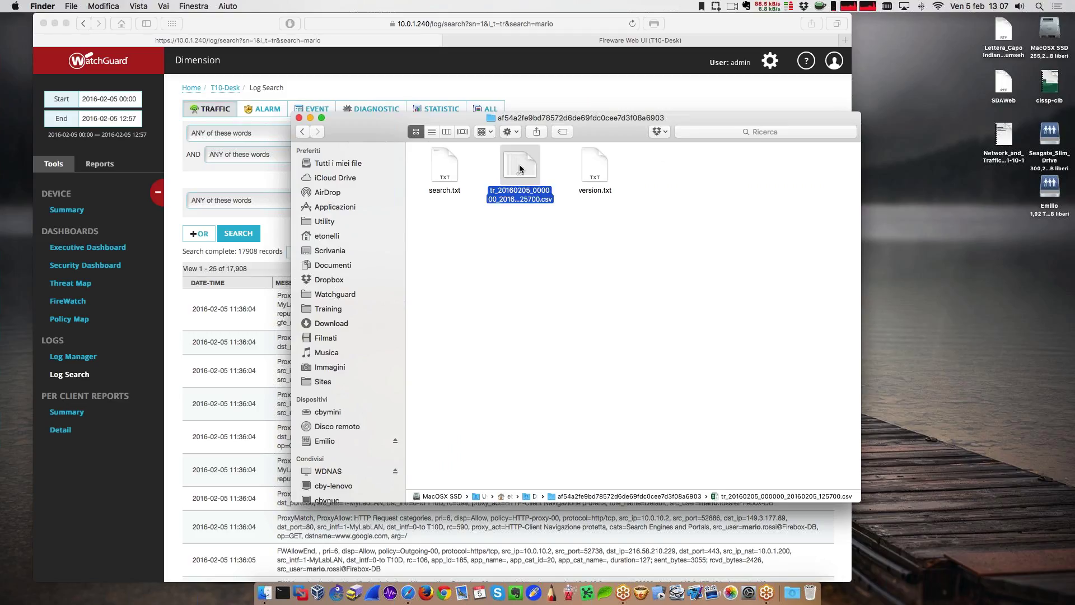
{"action": "key", "text": "space"}
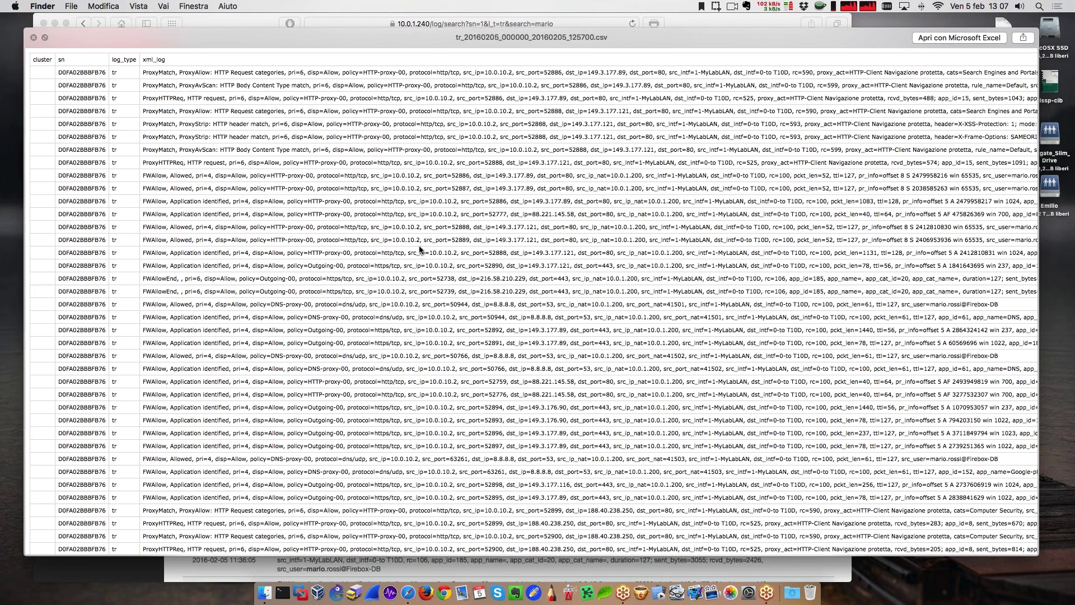
{"action": "scroll", "coordinate": [420, 250], "scroll_direction": "right", "scroll_amount": 3}
{"action": "scroll", "coordinate": [420, 250], "scroll_direction": "right", "scroll_amount": 3}
{"action": "scroll", "coordinate": [420, 249], "scroll_direction": "right", "scroll_amount": 10}
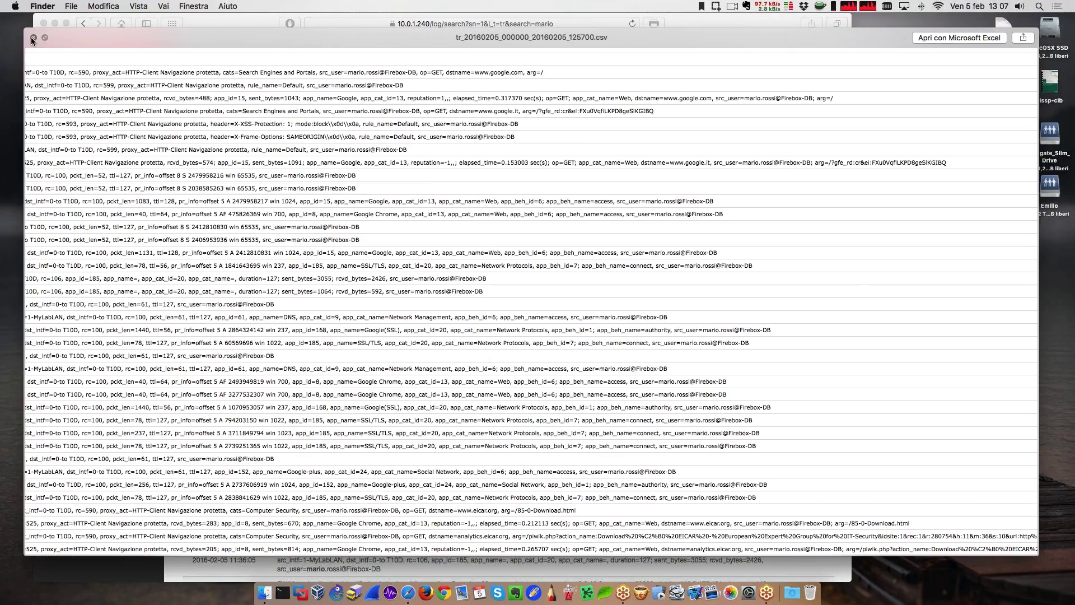
{"action": "left_click", "coordinate": [32, 37]}
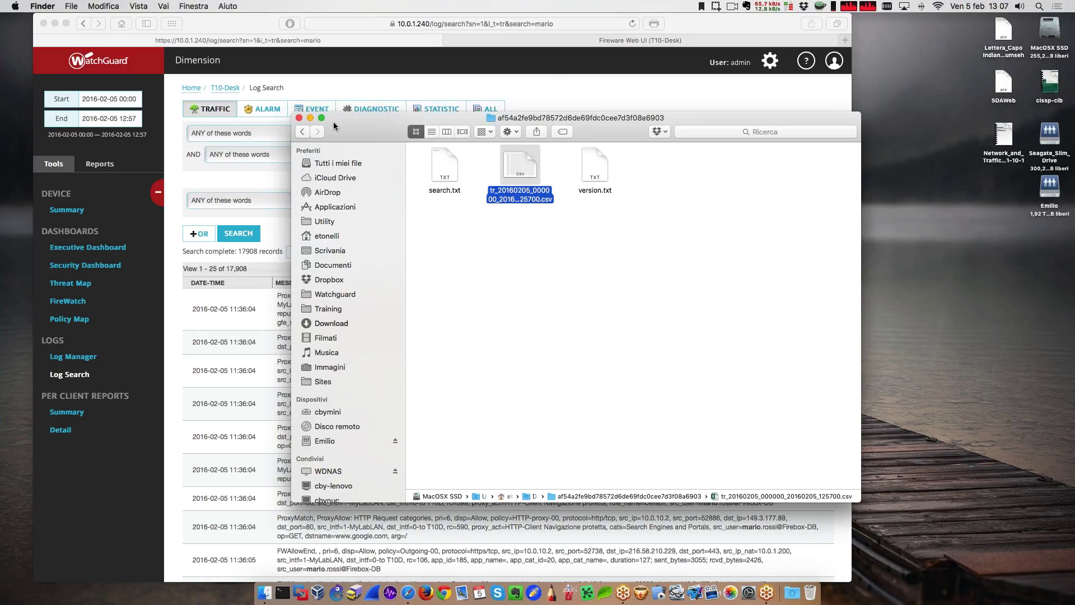
Step: Close the export folder and go to the Per Client Summary report page
{"action": "left_click", "coordinate": [299, 118]}
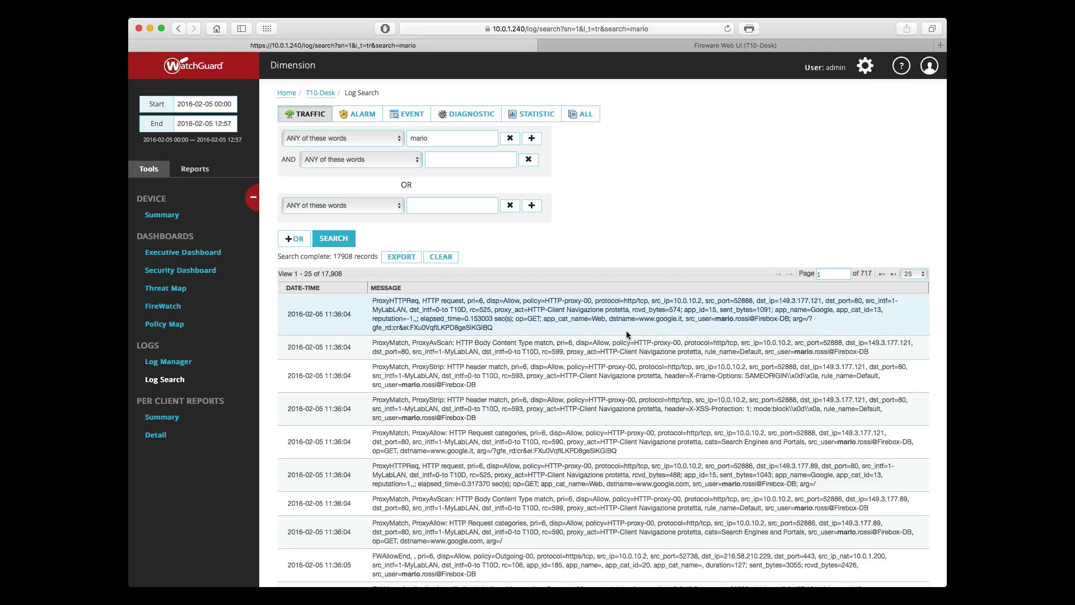
{"action": "left_click", "coordinate": [178, 424]}
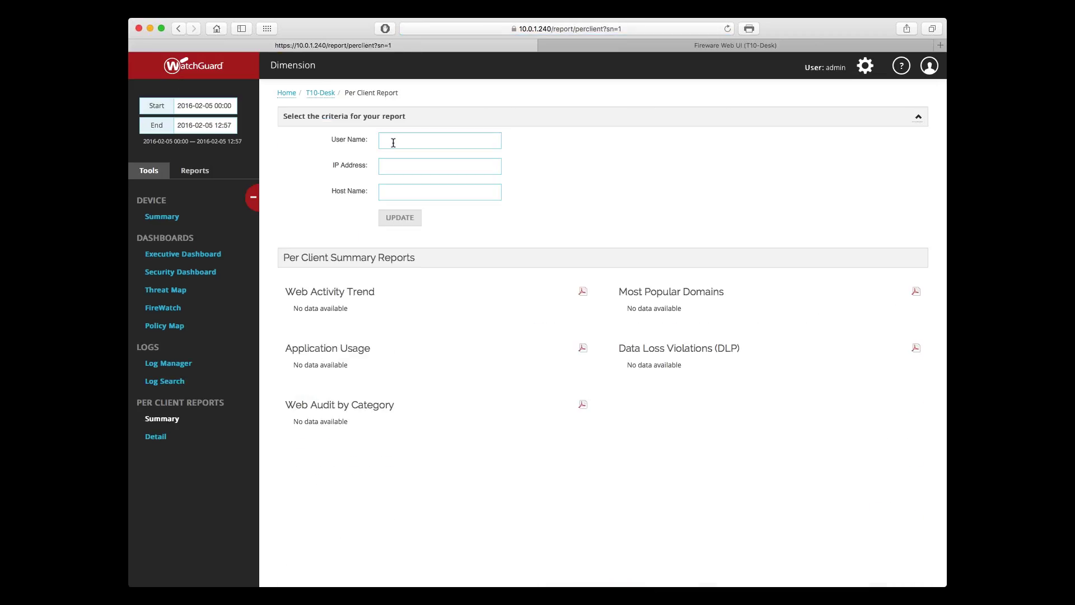
Step: Run the Per Client report for the user's FireboxDB user name
{"action": "left_click", "coordinate": [392, 142]}
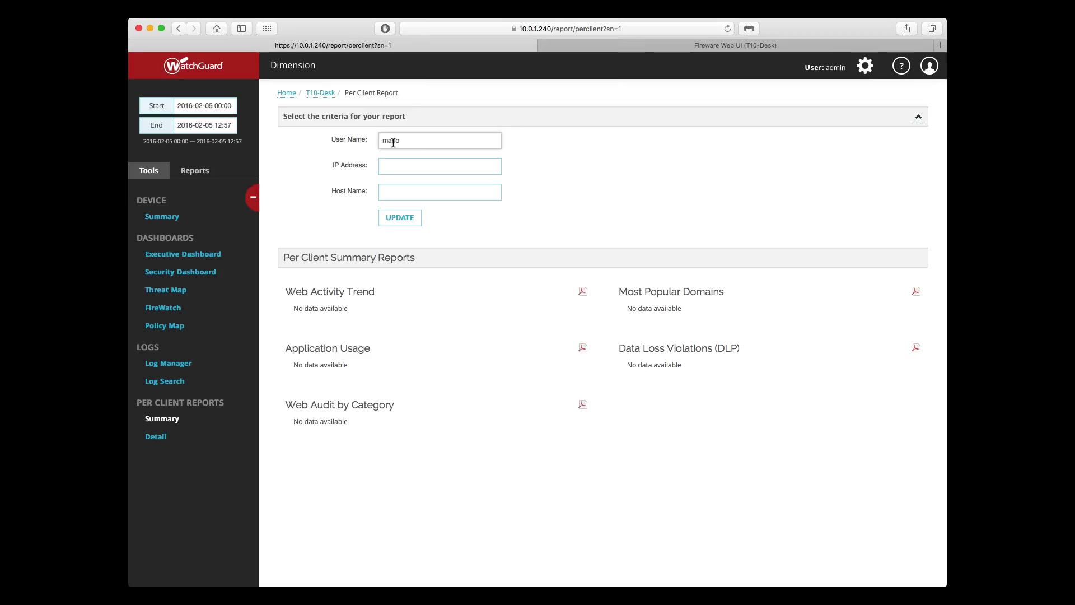
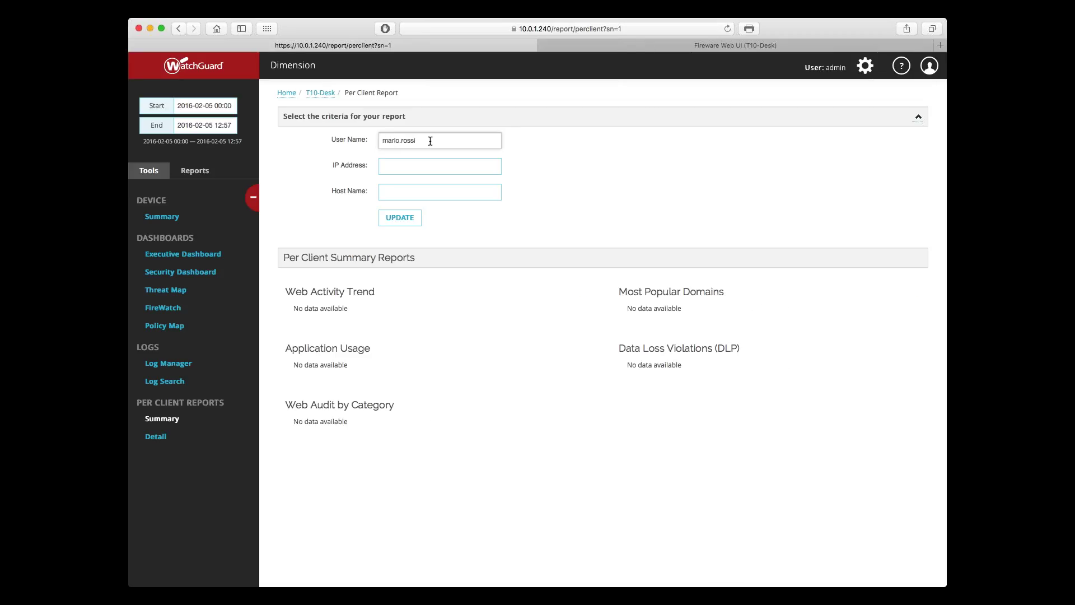
{"action": "left_click", "coordinate": [383, 213]}
Step: Clear the User Name criterion and enter IP address 10.0.10.2 instead
{"action": "triple_click", "coordinate": [419, 140]}
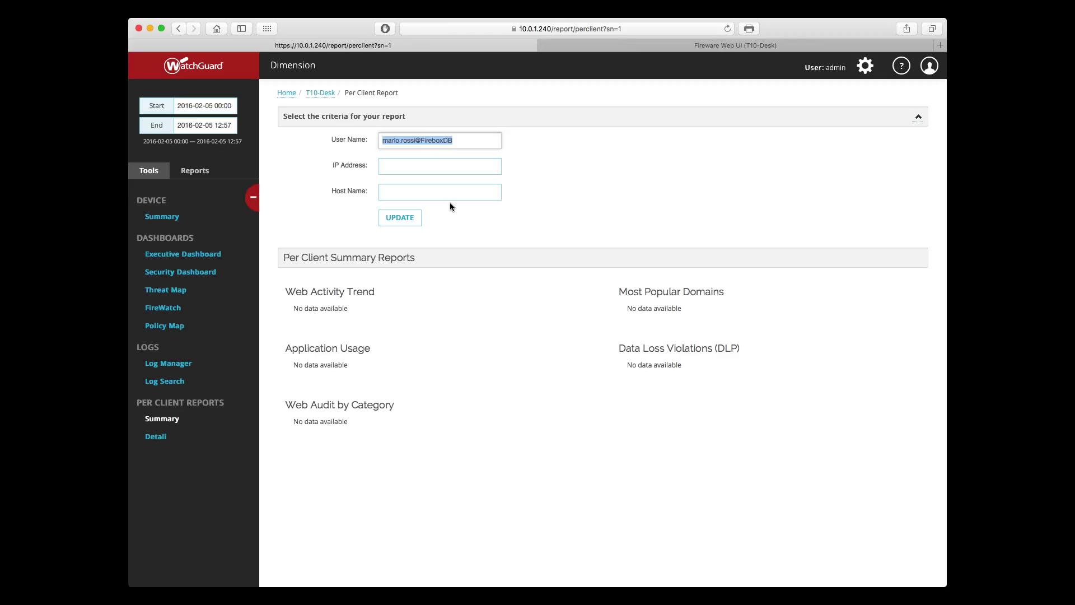
{"action": "left_click_drag", "start_coordinate": [473, 140], "coordinate": [365, 141]}
{"action": "key", "text": "BackSpace"}
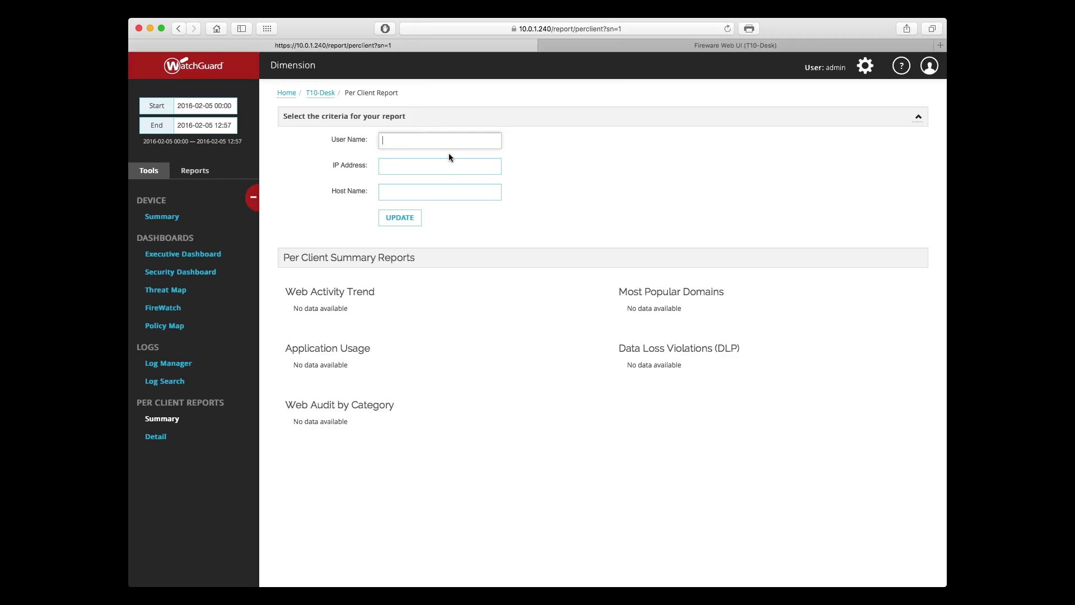
{"action": "key", "text": "Tab"}
{"action": "type", "text": "10.0.10.2"}
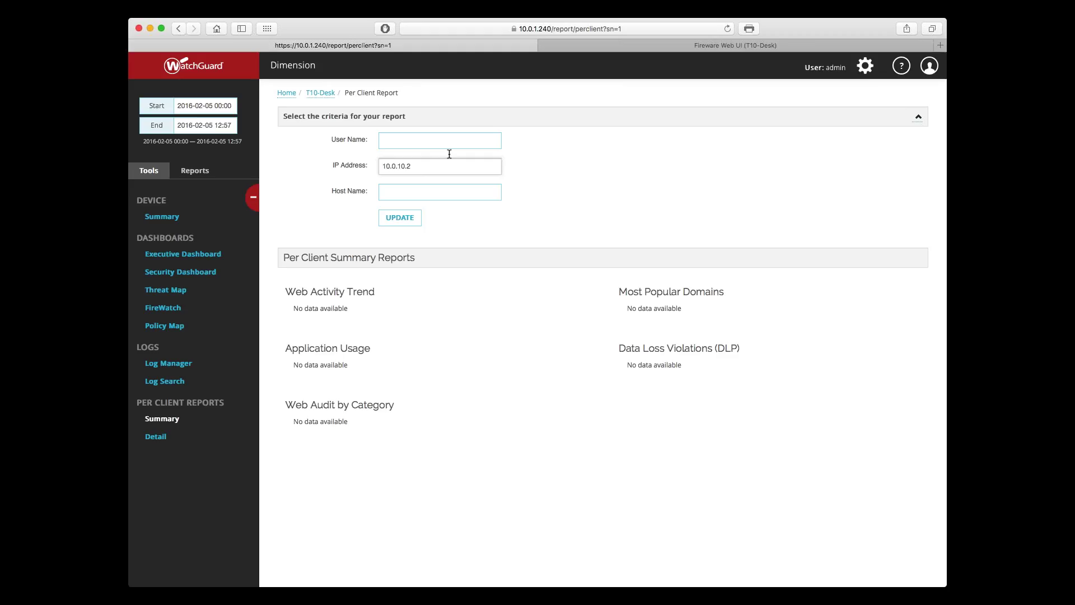
Step: Update the report for 10.0.10.2 and review its Web Activity Trend and Most Popular Domains
{"action": "left_click", "coordinate": [397, 220]}
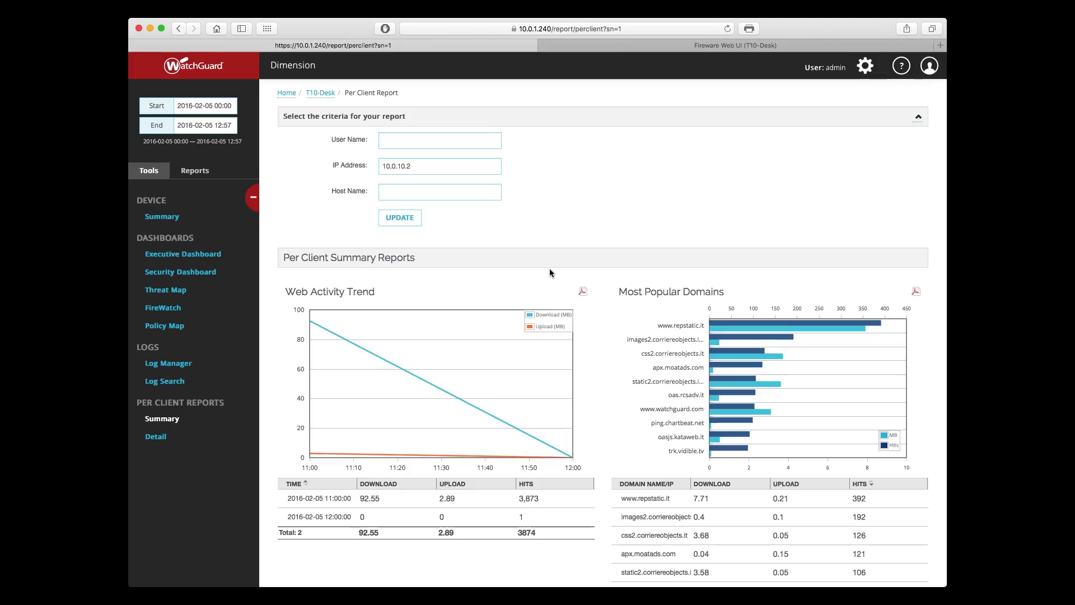
{"action": "scroll", "coordinate": [549, 269], "scroll_direction": "down", "scroll_amount": 3}
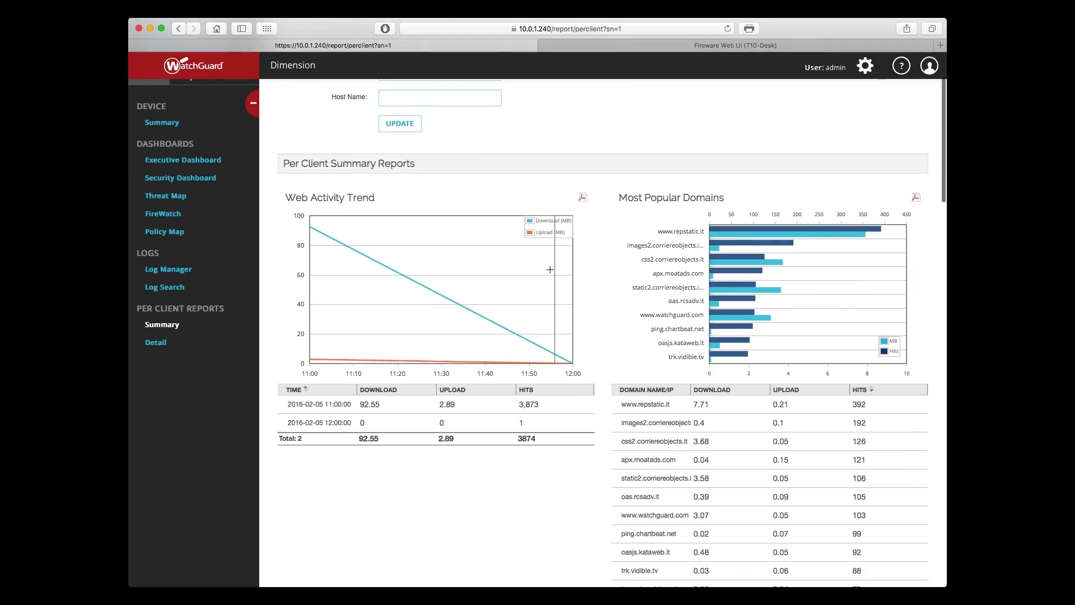
{"action": "scroll", "coordinate": [549, 269], "scroll_direction": "down", "scroll_amount": 2}
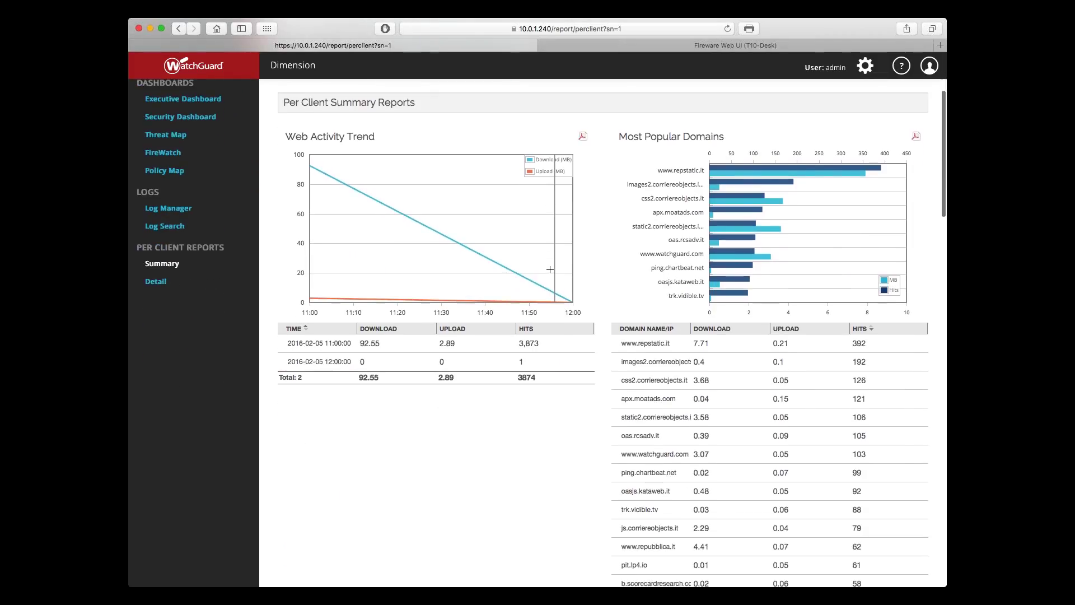
{"action": "scroll", "coordinate": [549, 269], "scroll_direction": "up", "scroll_amount": 2}
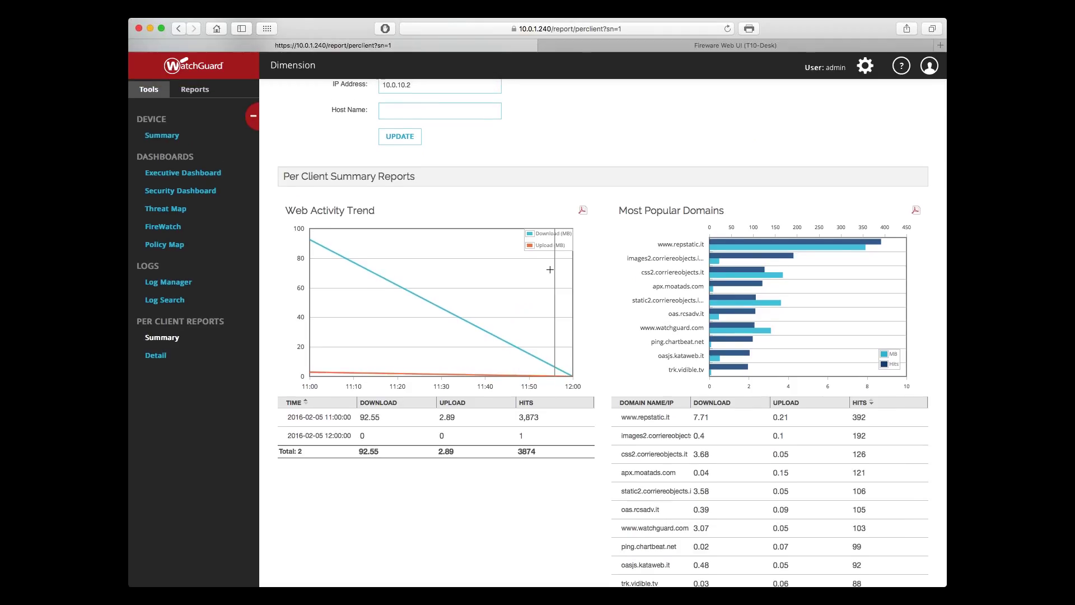
{"action": "scroll", "coordinate": [550, 269], "scroll_direction": "down", "scroll_amount": 3}
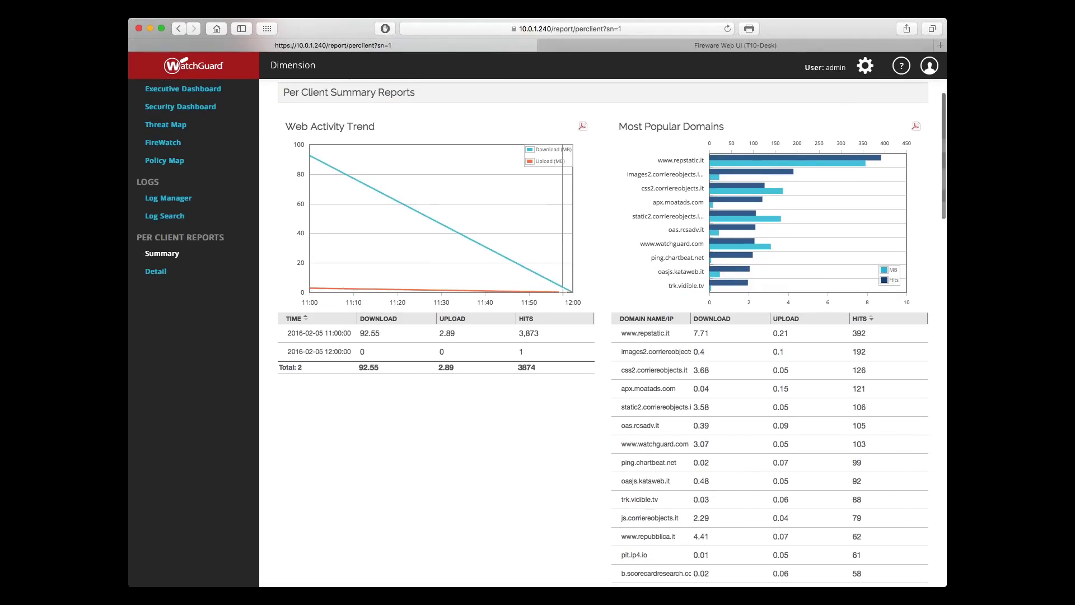
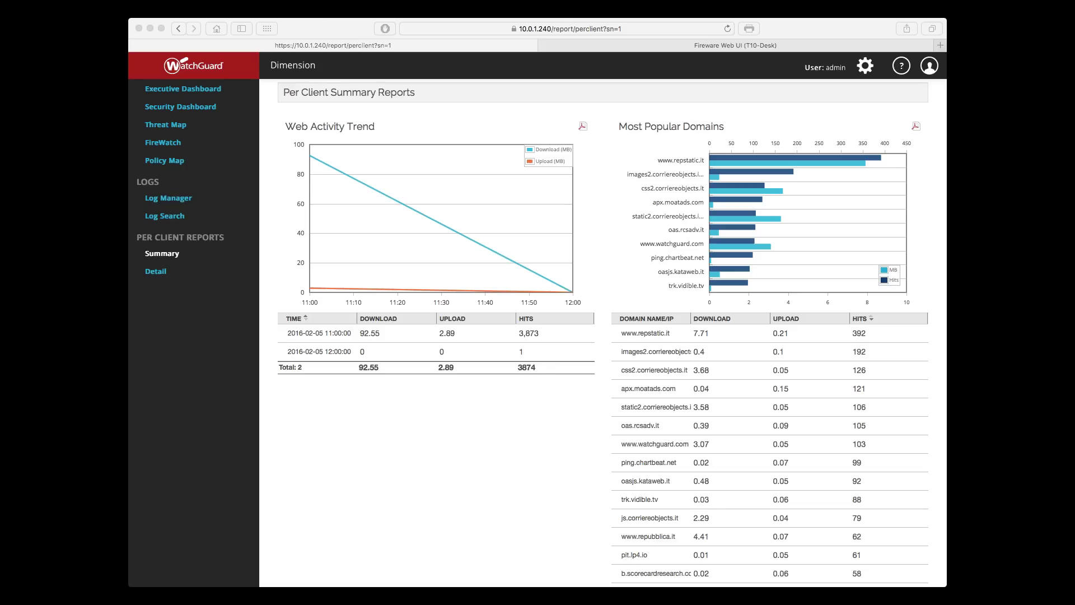
Step: Leave the 10.0.10.2 client summary for the T10-Desk Security Dashboard of blocked clients and protocols
{"action": "scroll", "coordinate": [224, 161], "scroll_direction": "up", "scroll_amount": 5}
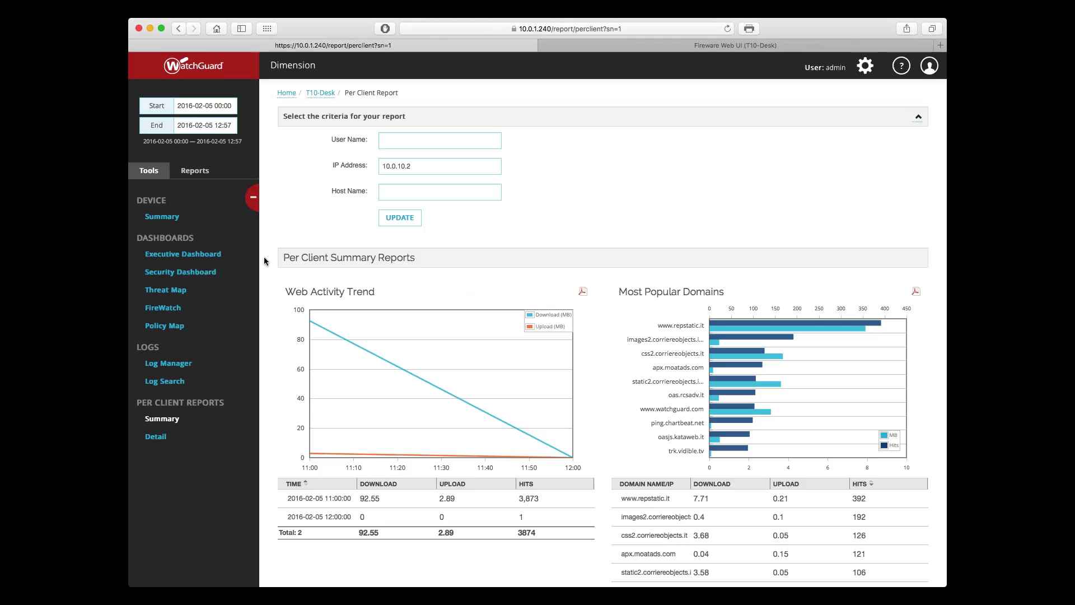
{"action": "left_click", "coordinate": [166, 273]}
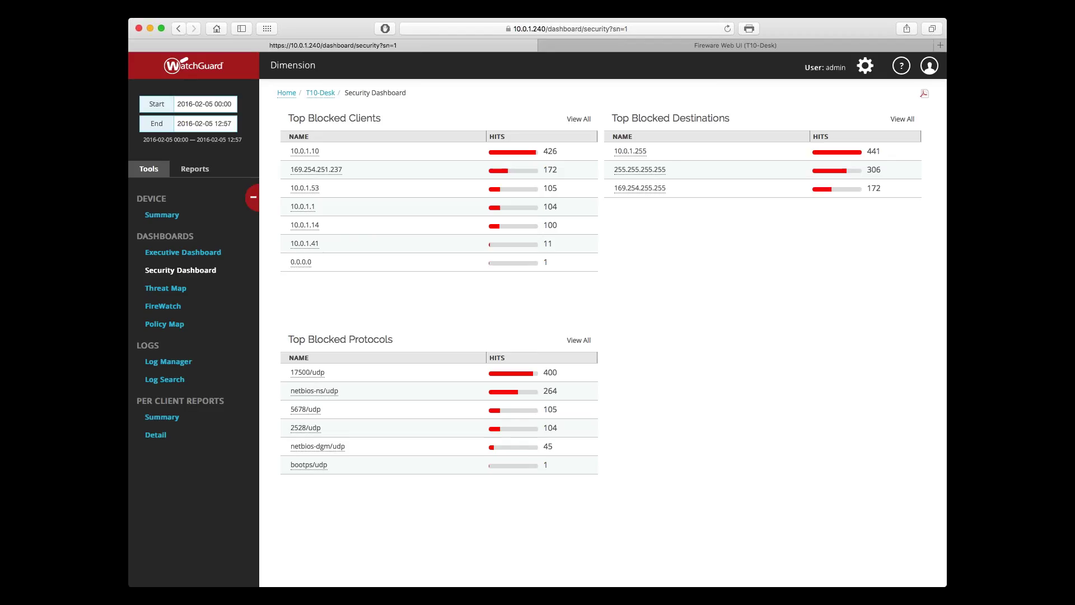
Step: After reviewing blocked traffic, show the T10-Desk Device Summary for the Firebox T10
{"action": "left_click", "coordinate": [167, 218]}
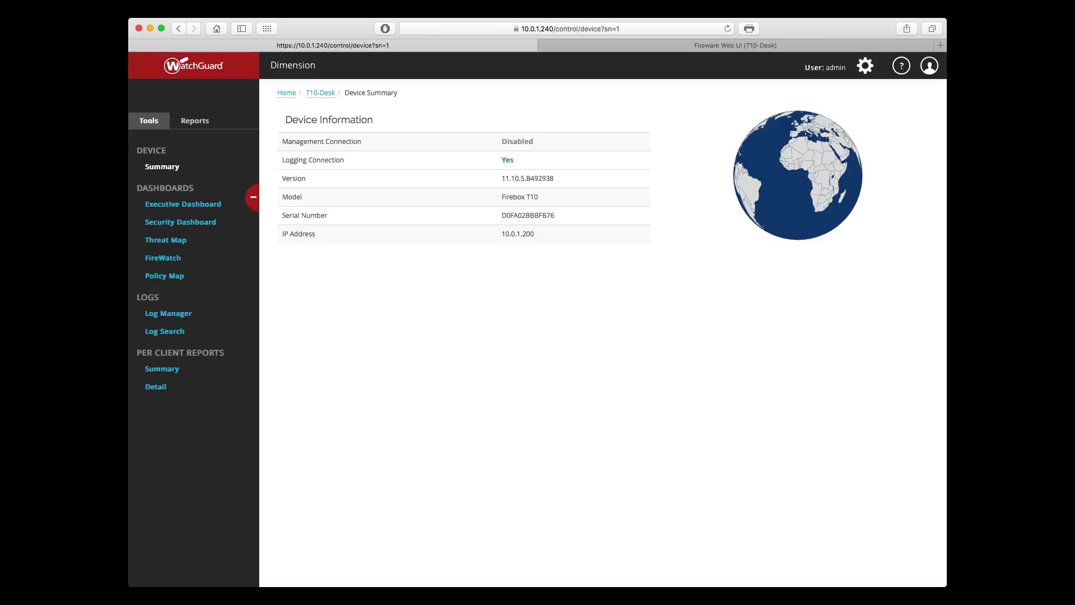